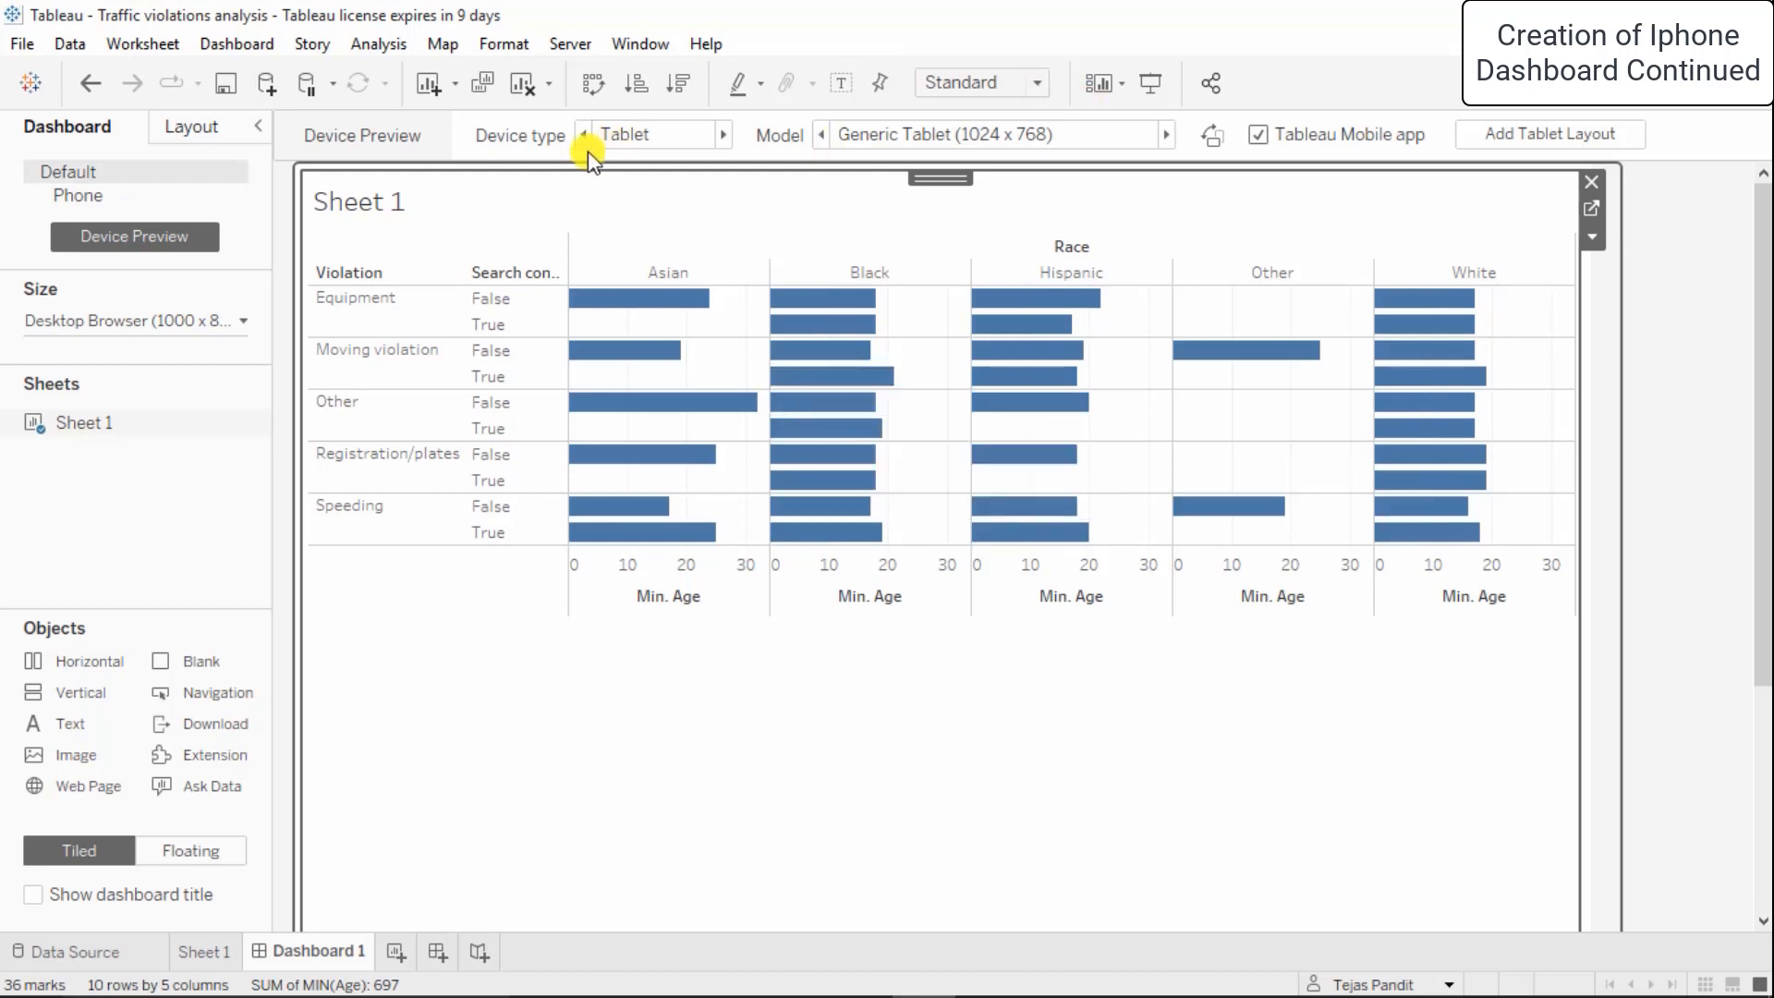
Preview the dashboard as a Phone device and change its auto-generated phone layout to a custom one
left_click(722, 135)
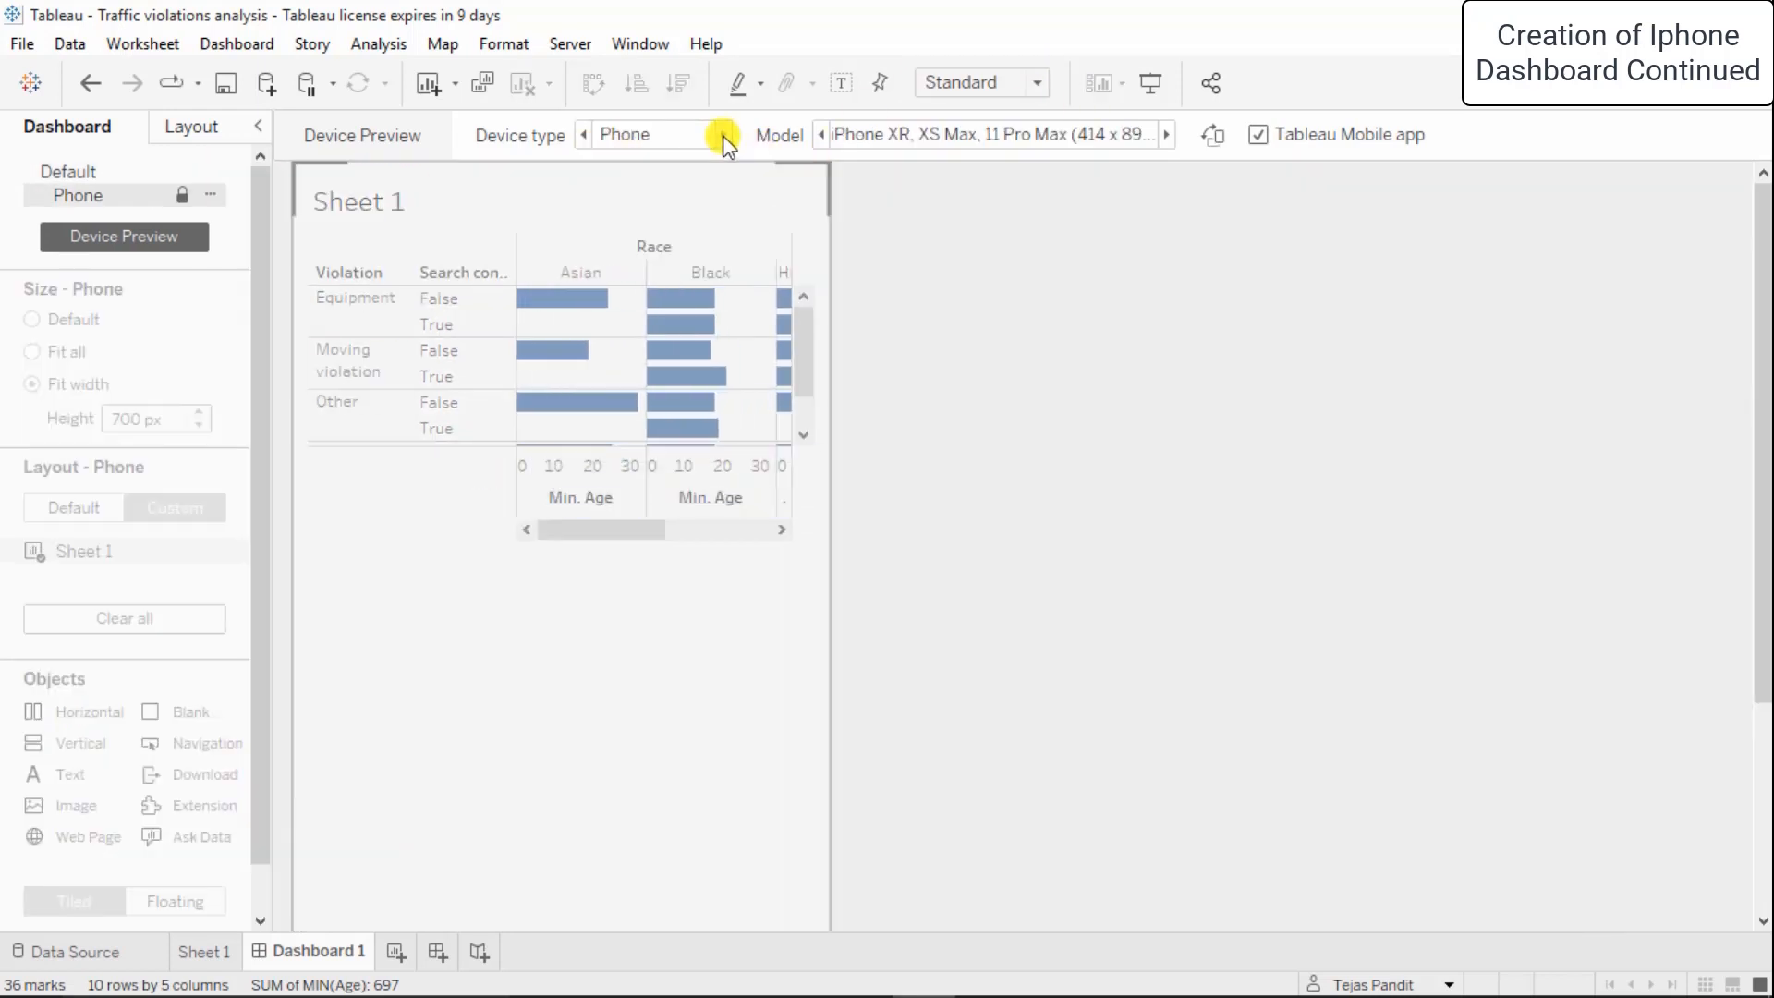
left_click(562, 203)
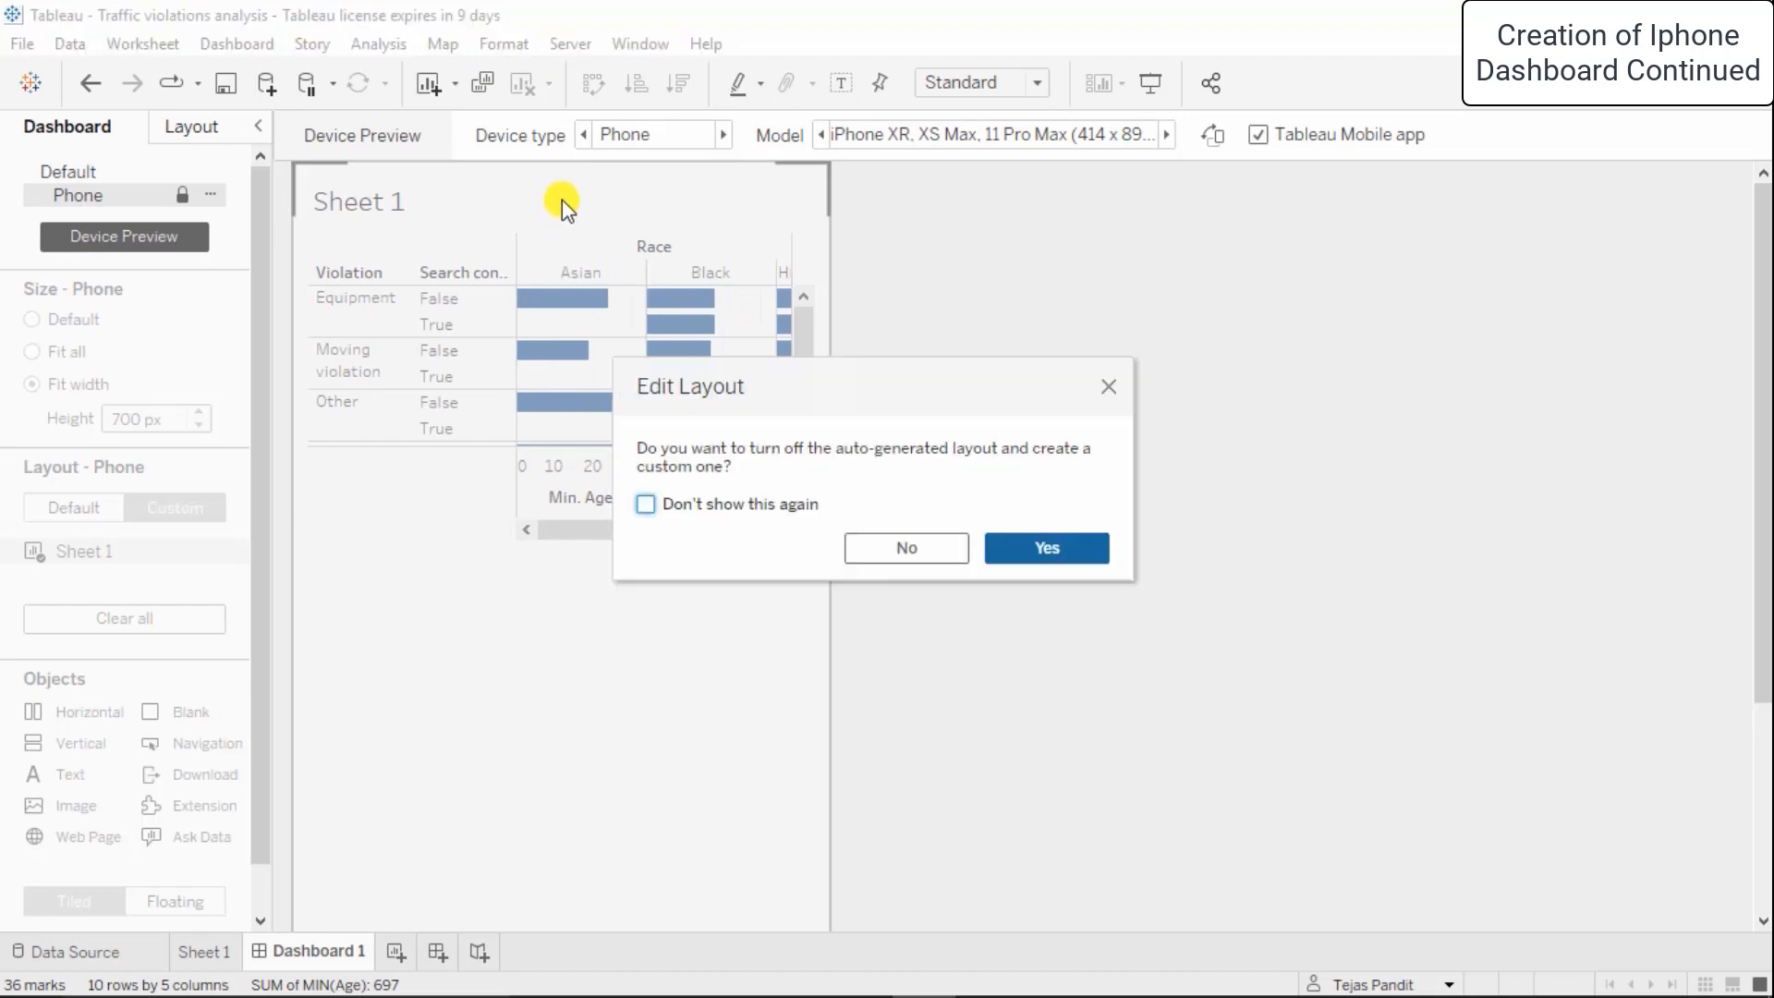
left_click(914, 552)
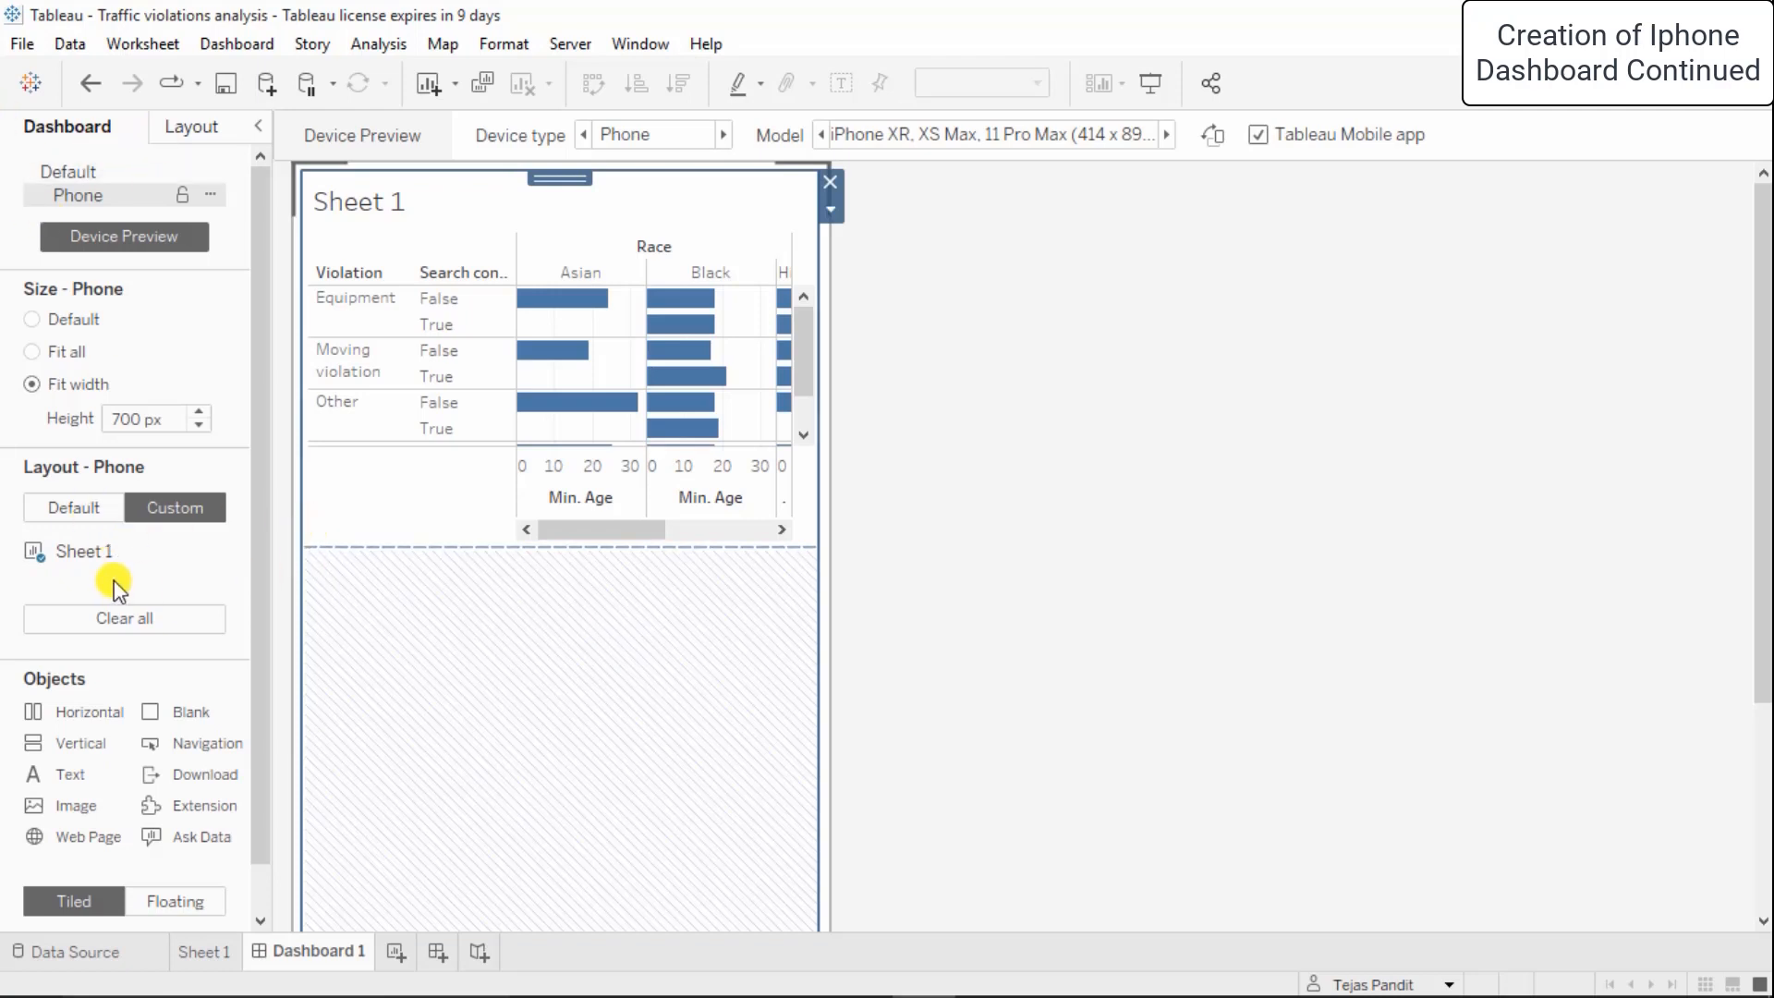
Remove Sheet 1 from the custom phone layout, then add it back so it fills the layout
mouse_move(111, 549)
left_mouse_down()
mouse_move(255, 524)
mouse_move(529, 340)
left_mouse_up()
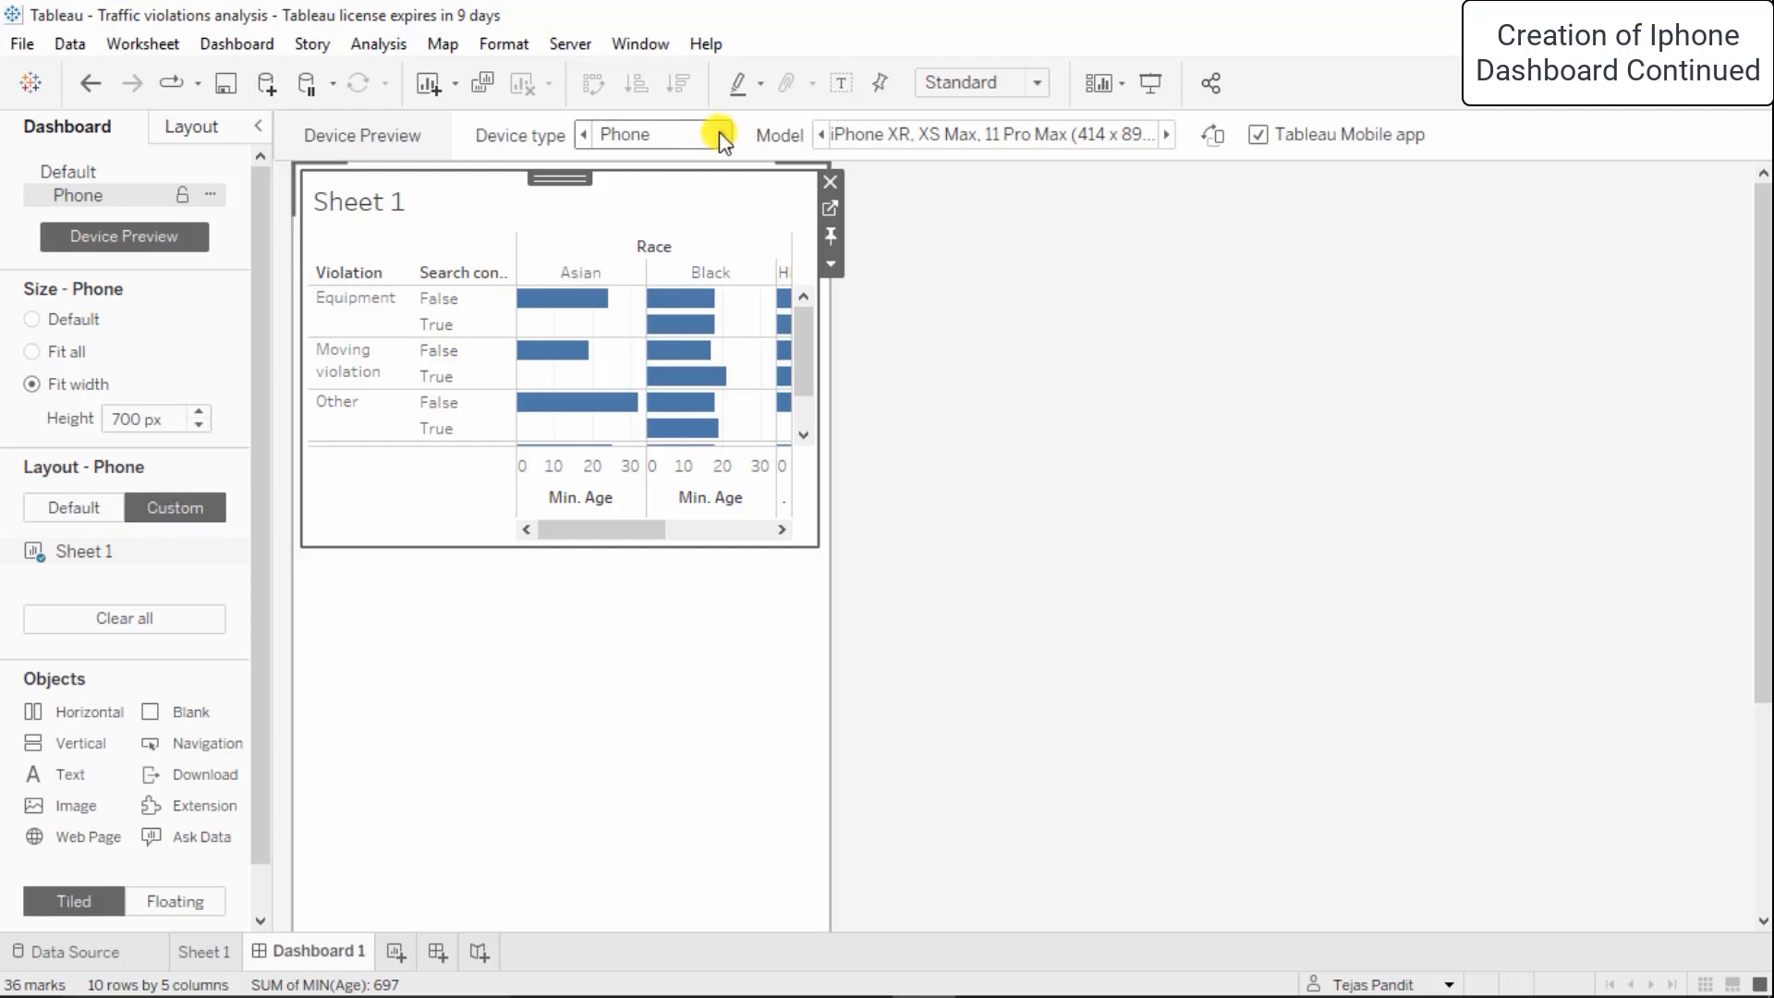
left_click(829, 181)
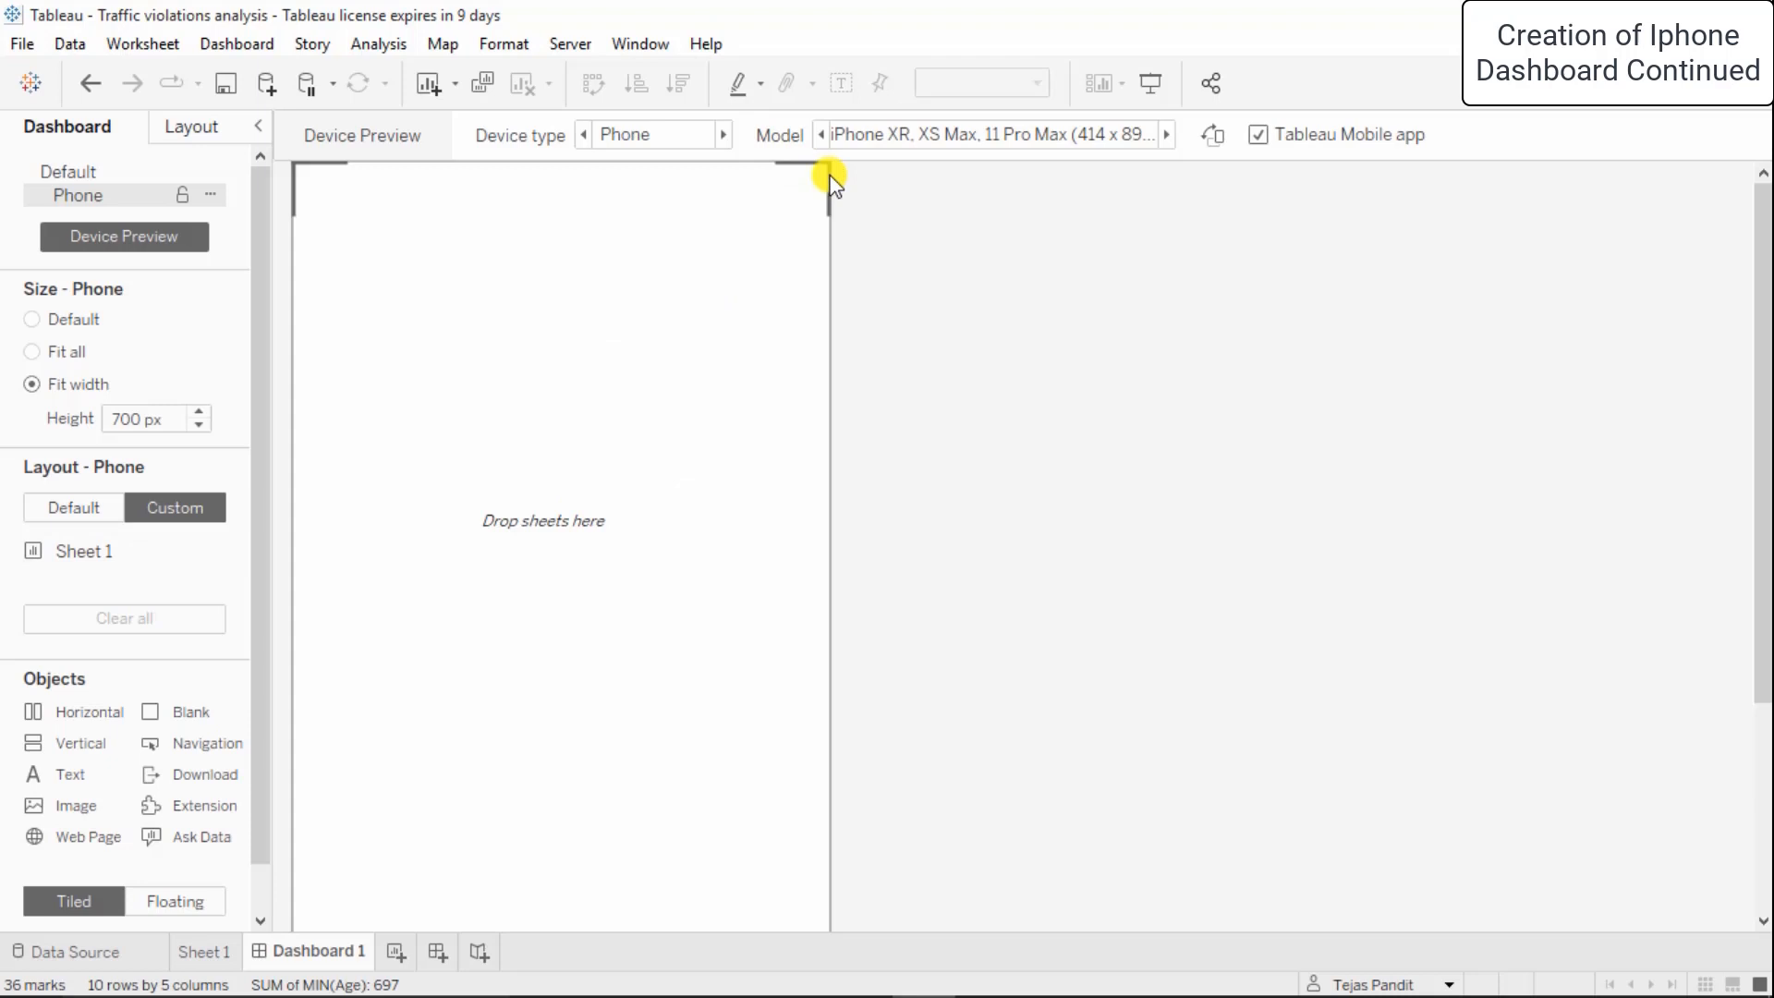
left_click(82, 171)
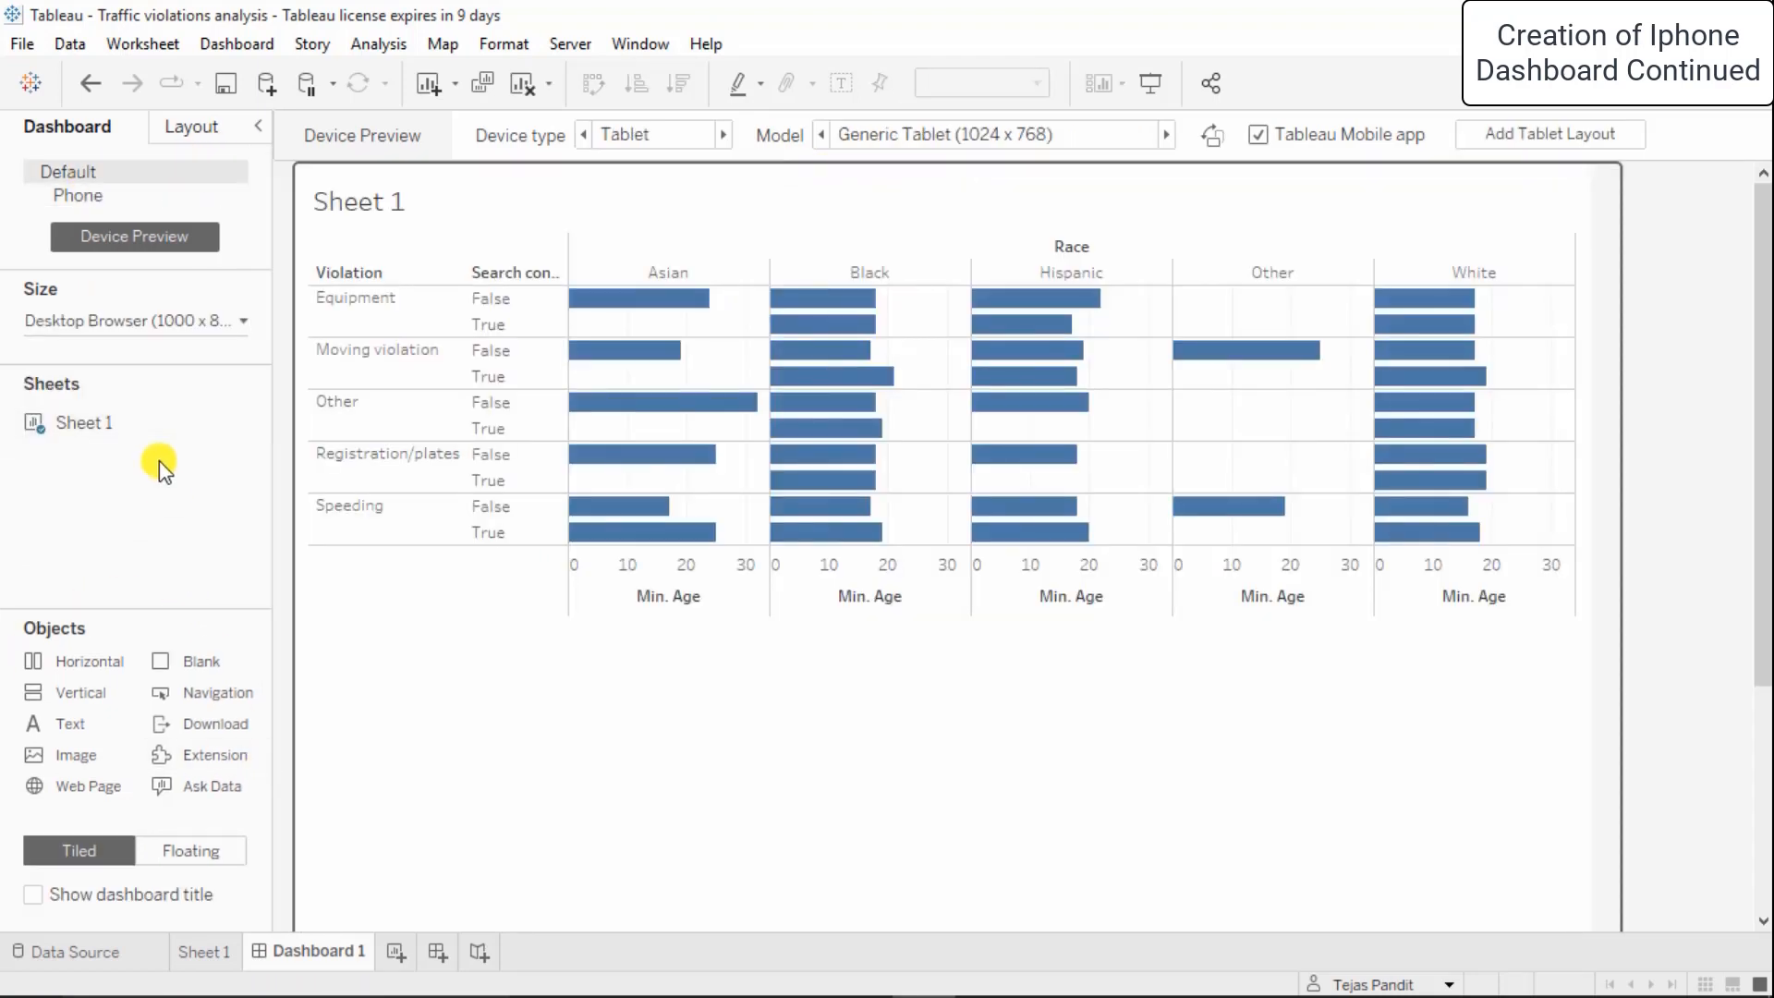
left_click(722, 136)
left_click_drag(72, 541, 485, 518)
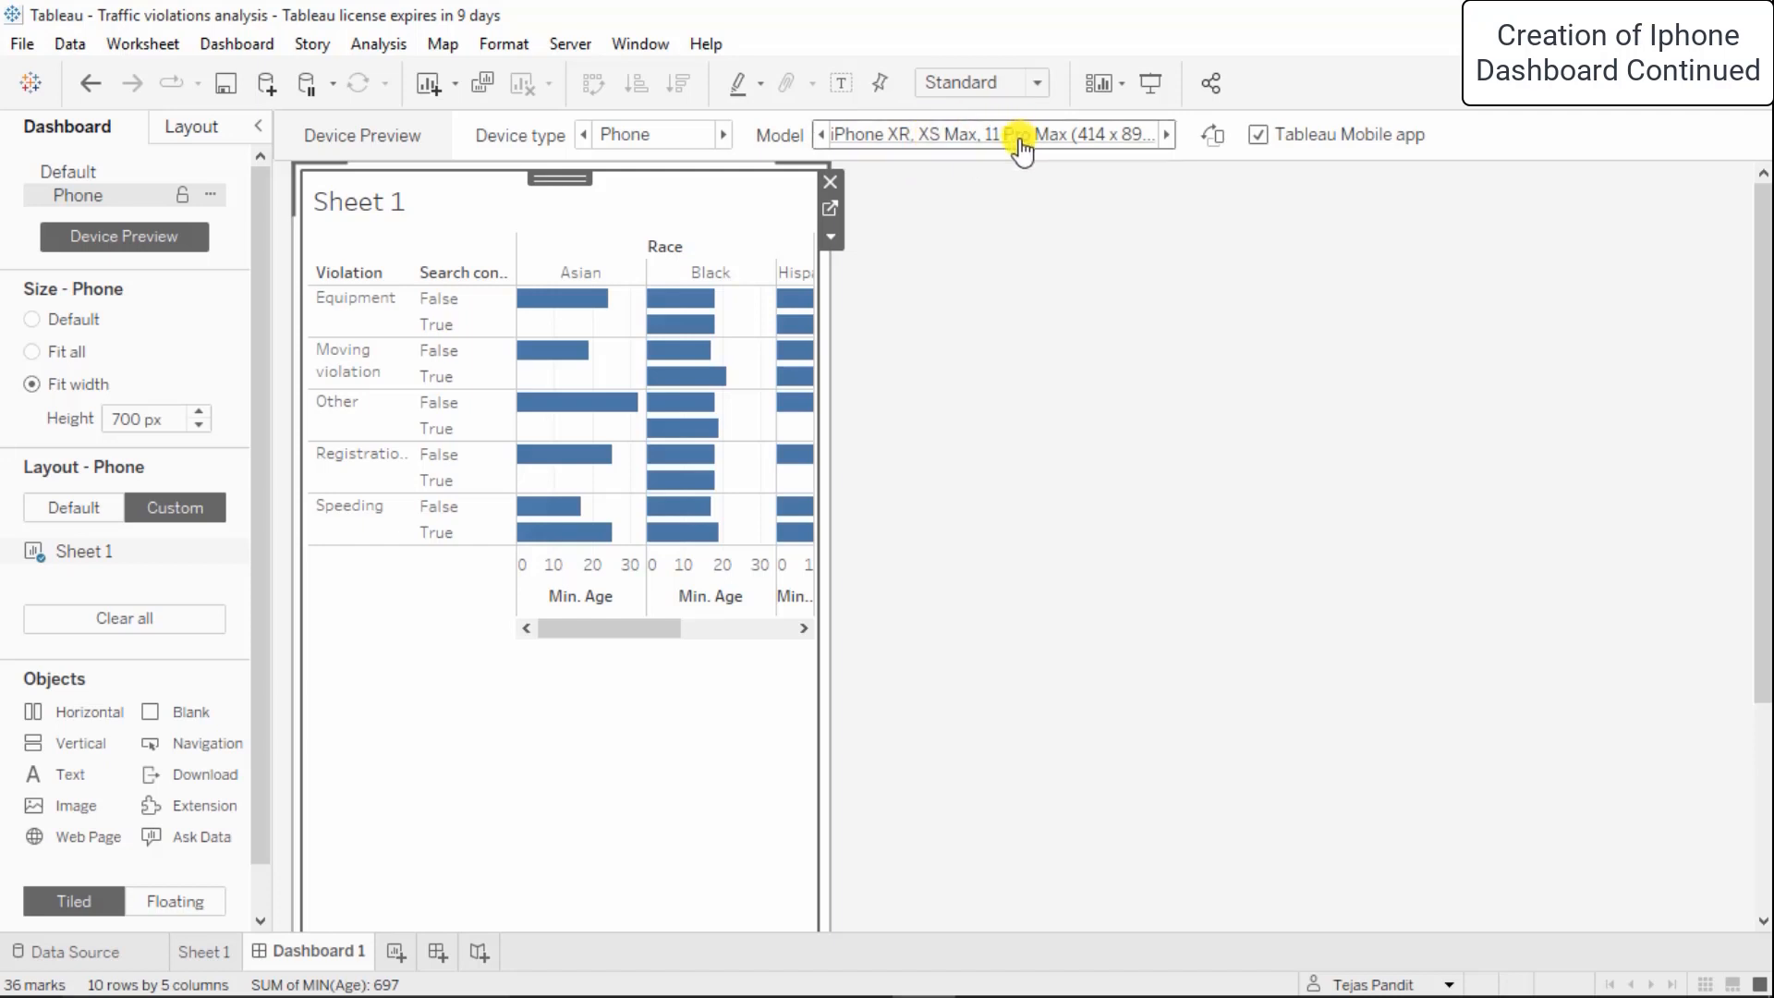
Choose iPhone XR, XS Max, 11 Pro Max (414 x 896) as the phone preview model
left_click(1121, 138)
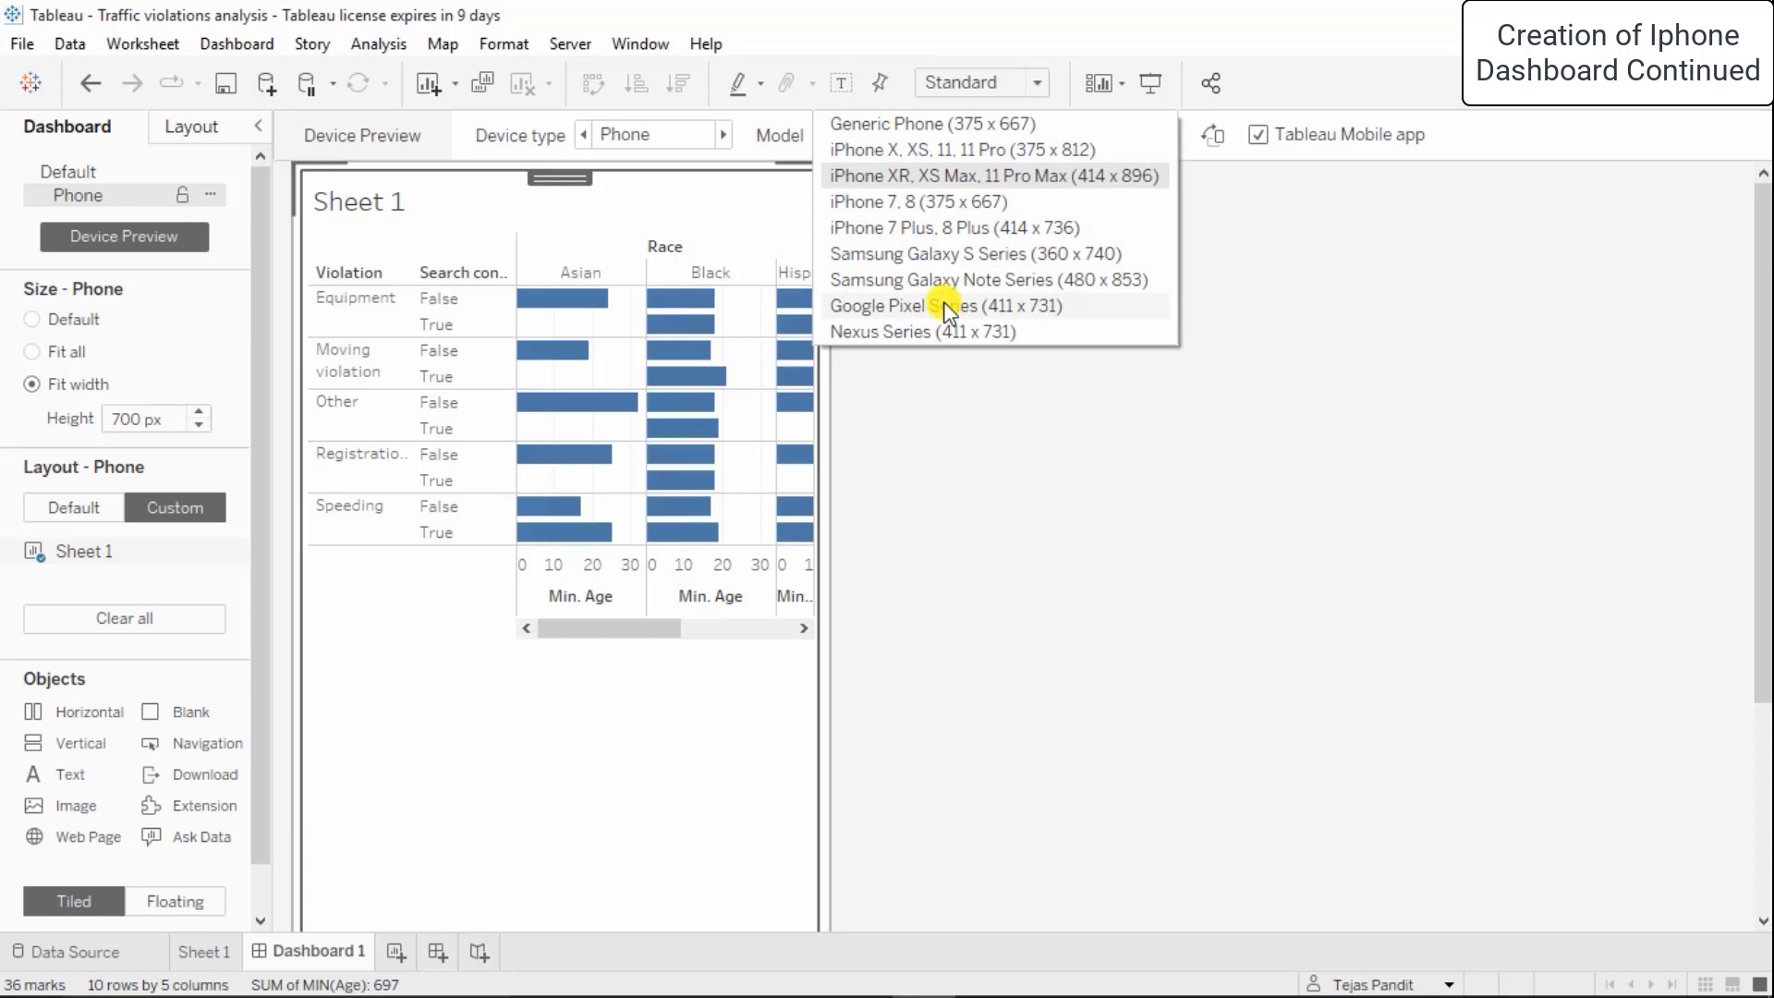
left_click(924, 177)
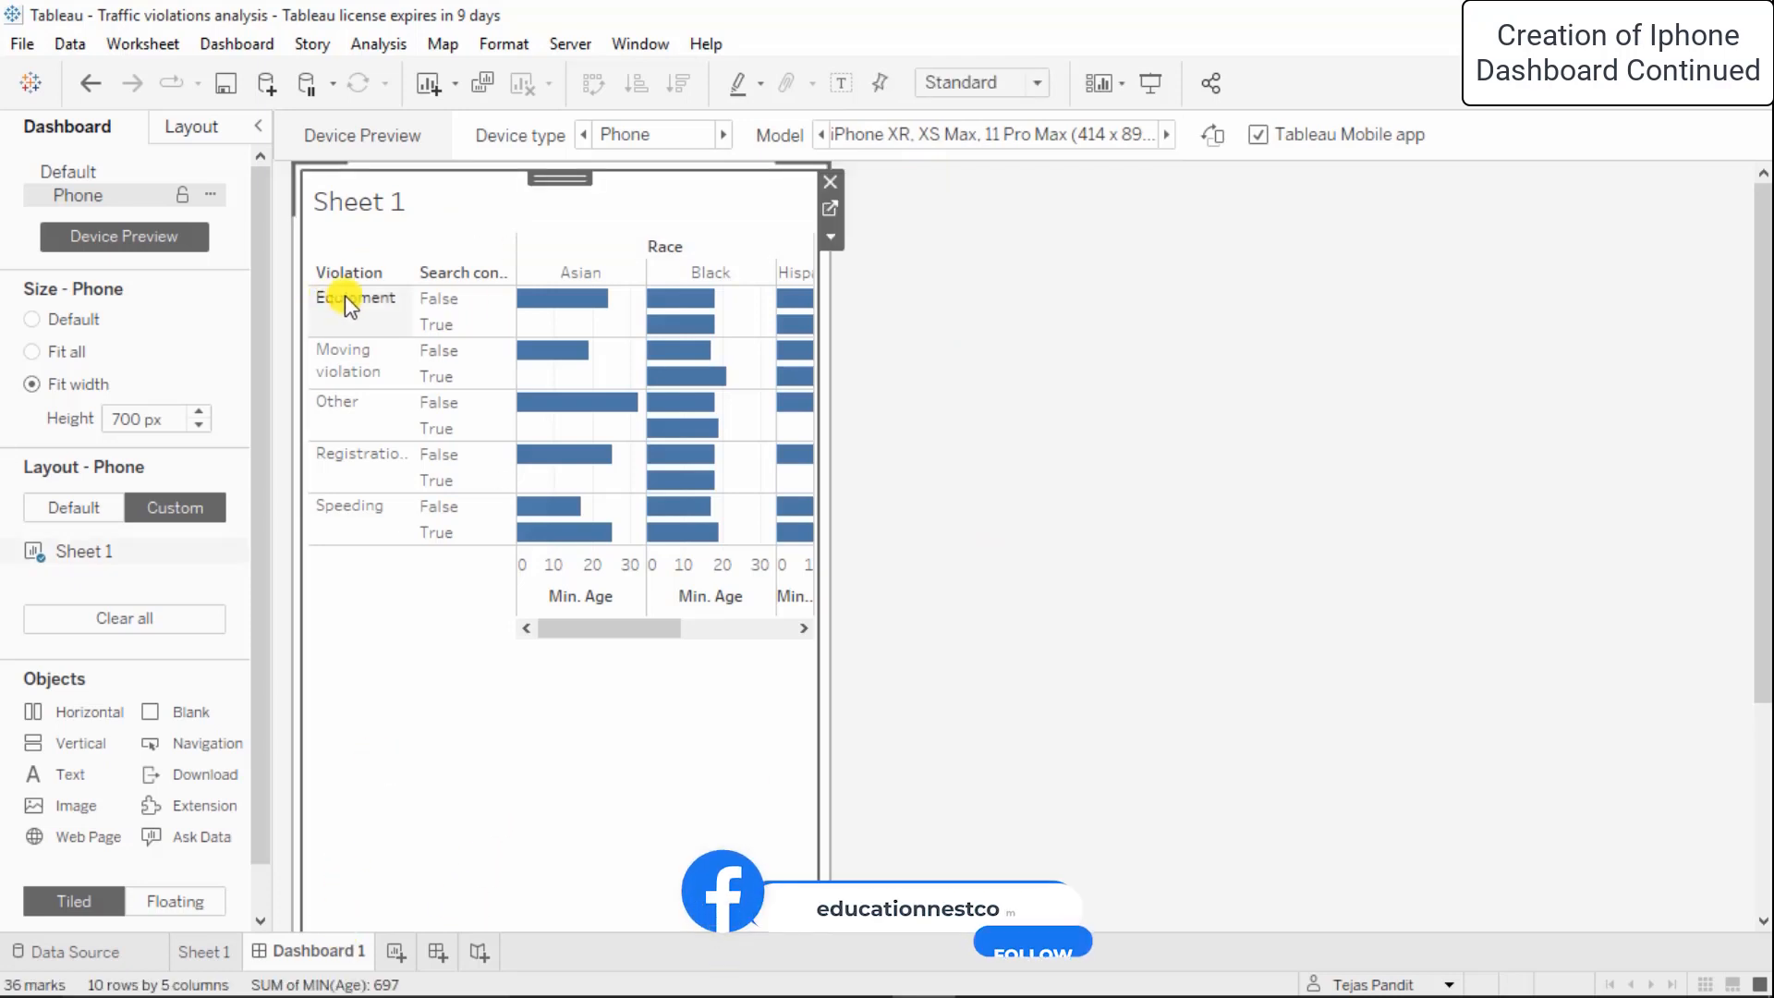
right_click(415, 648)
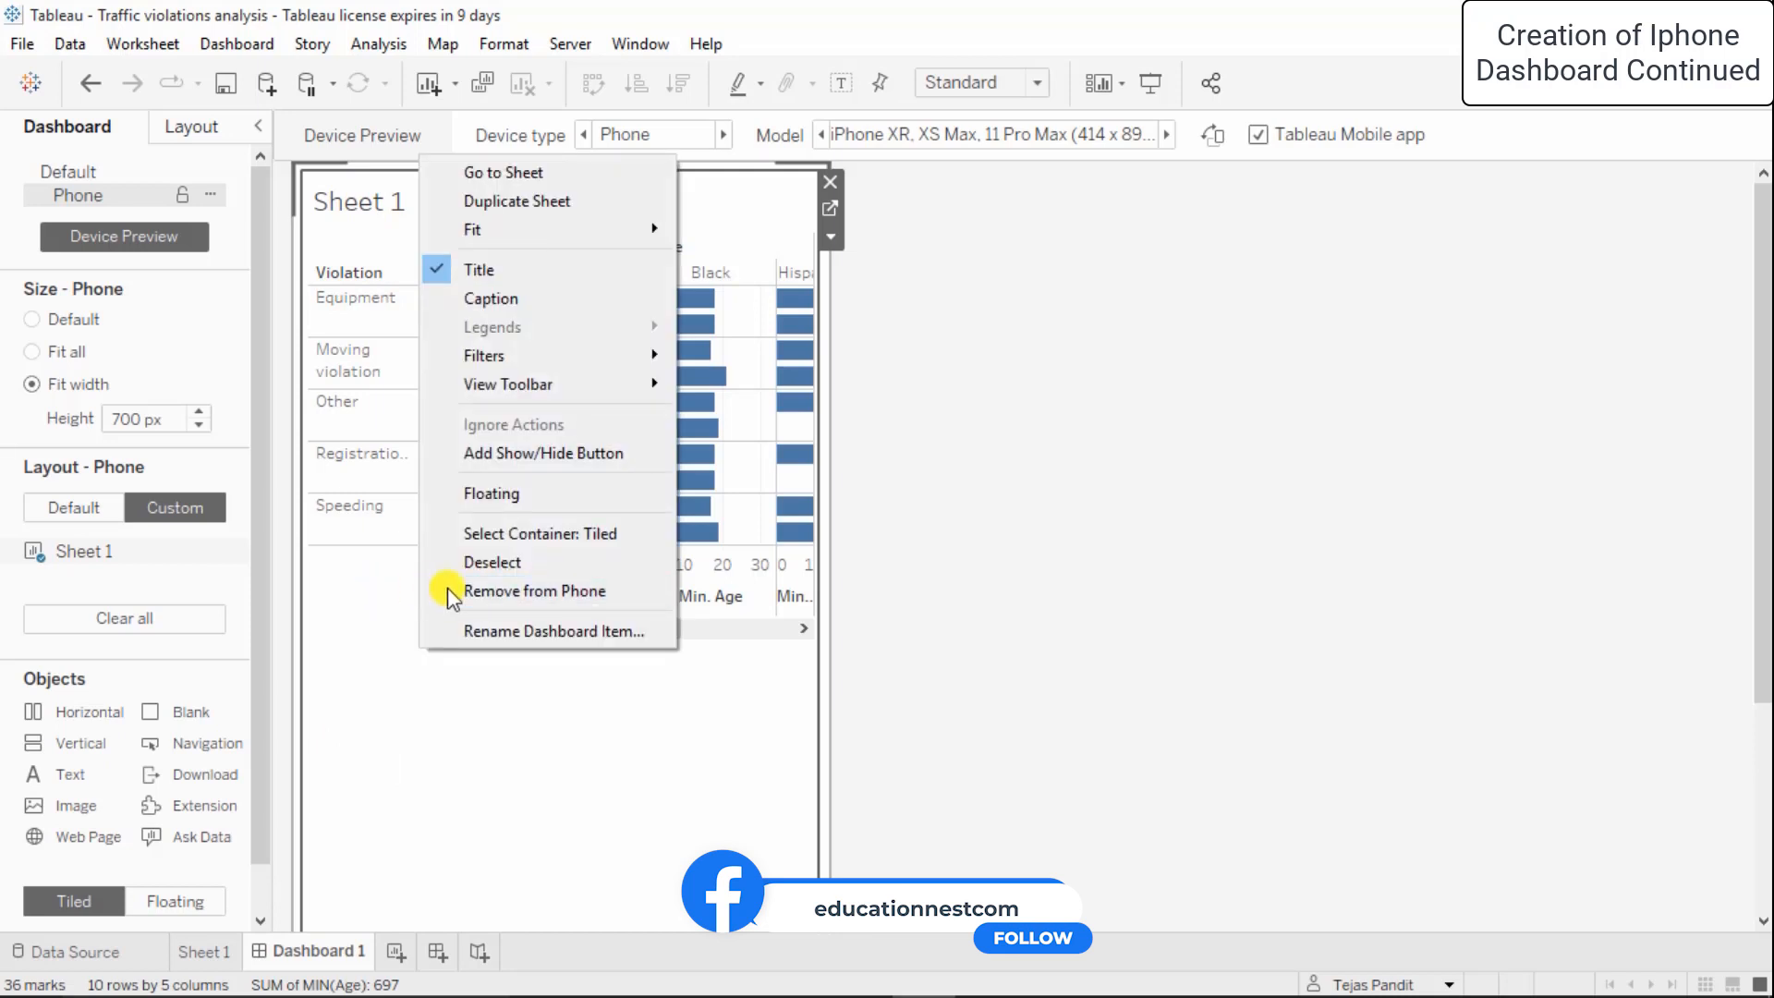
left_click(465, 766)
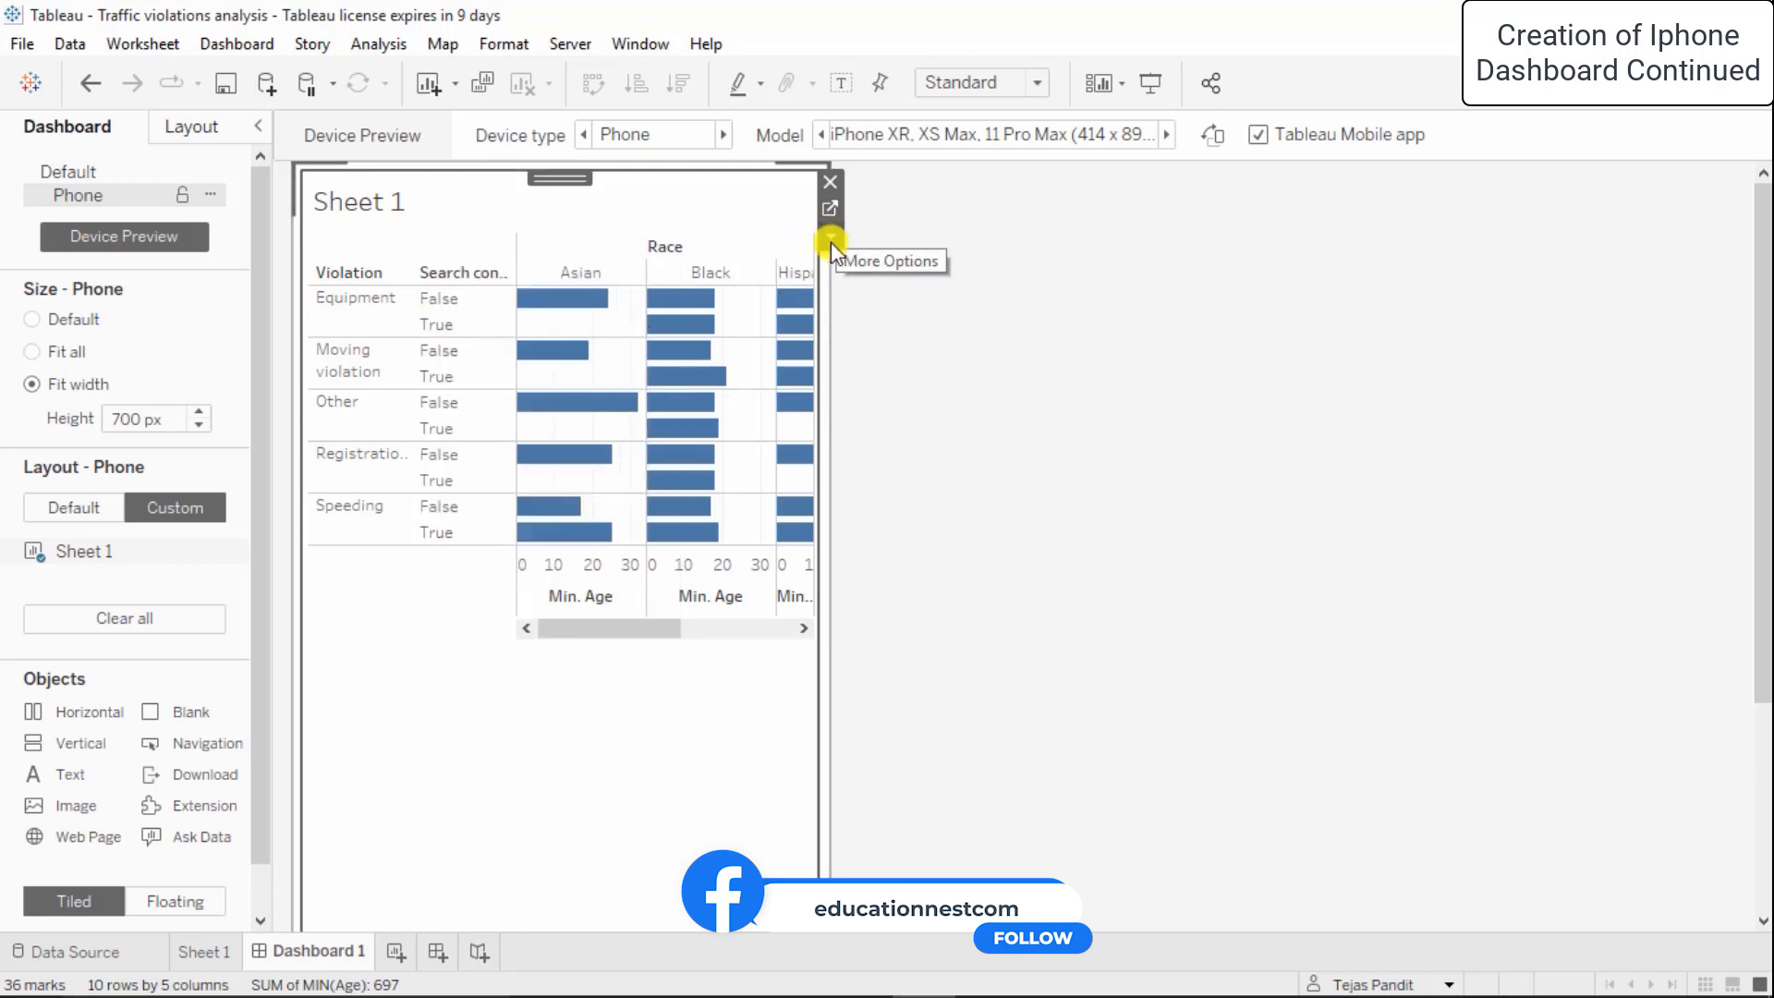
left_click(829, 239)
mouse_move(889, 451)
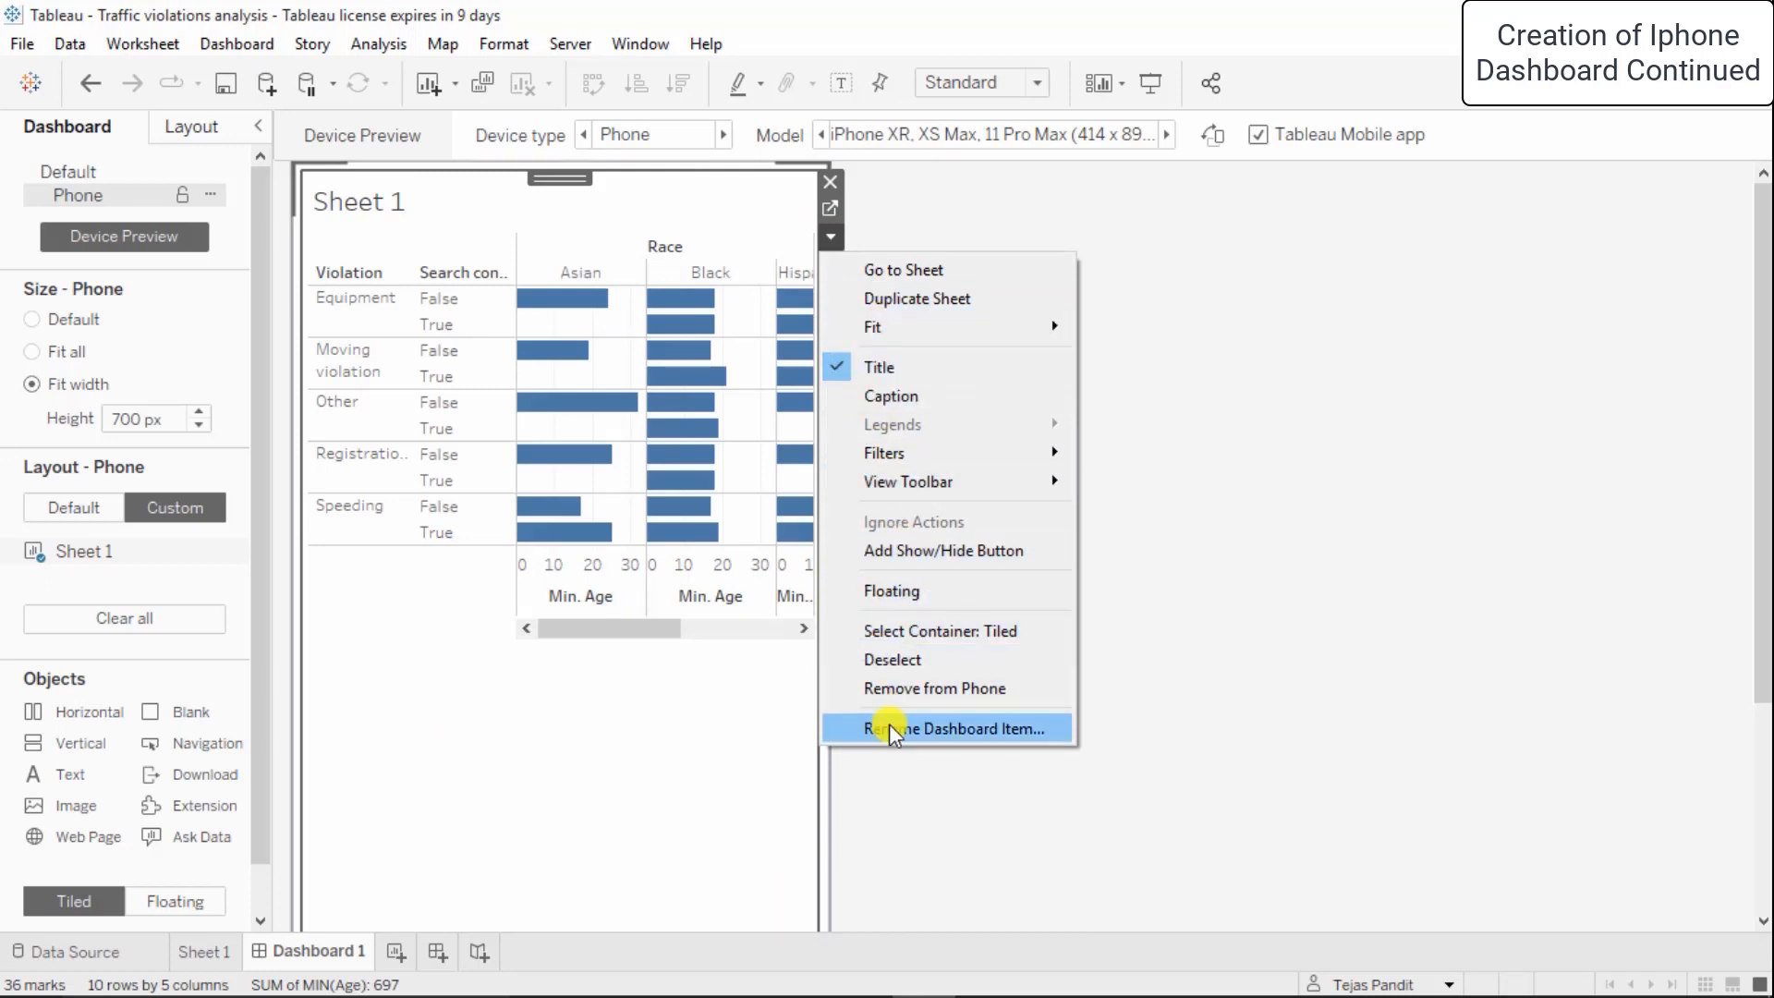
left_click(565, 764)
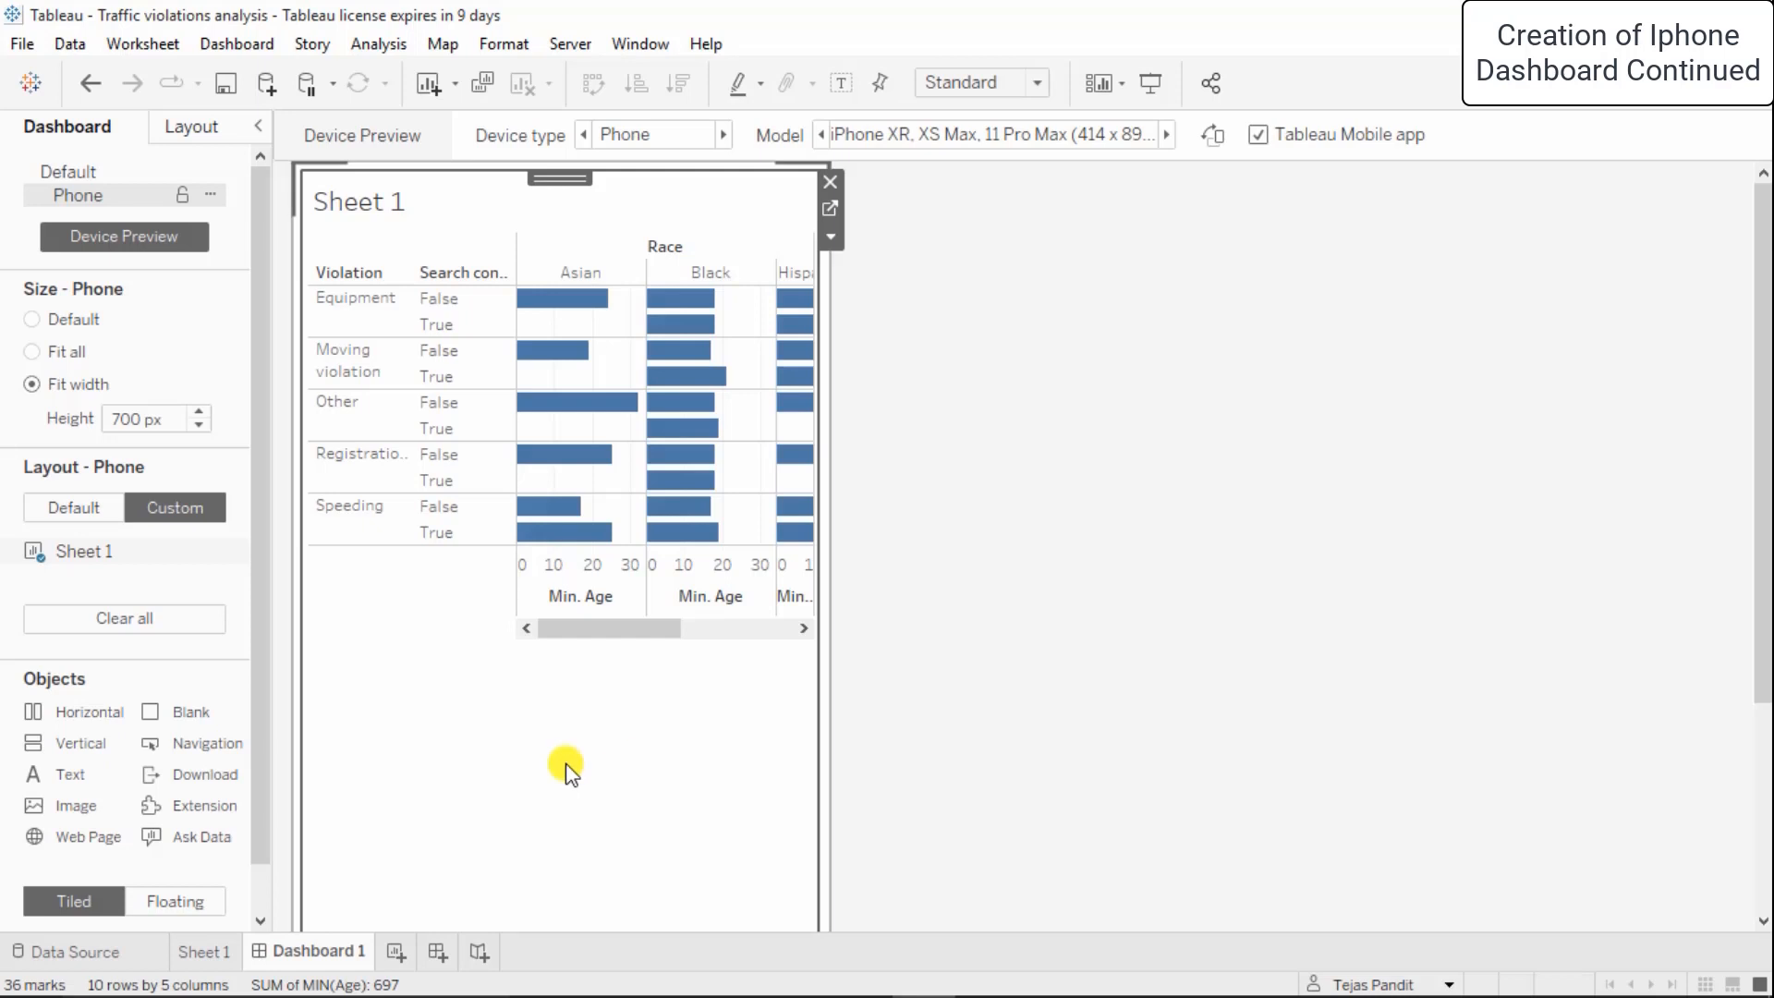
Hide the device preview and try Fit Height for Sheet 1 in the phone layout
left_click(101, 242)
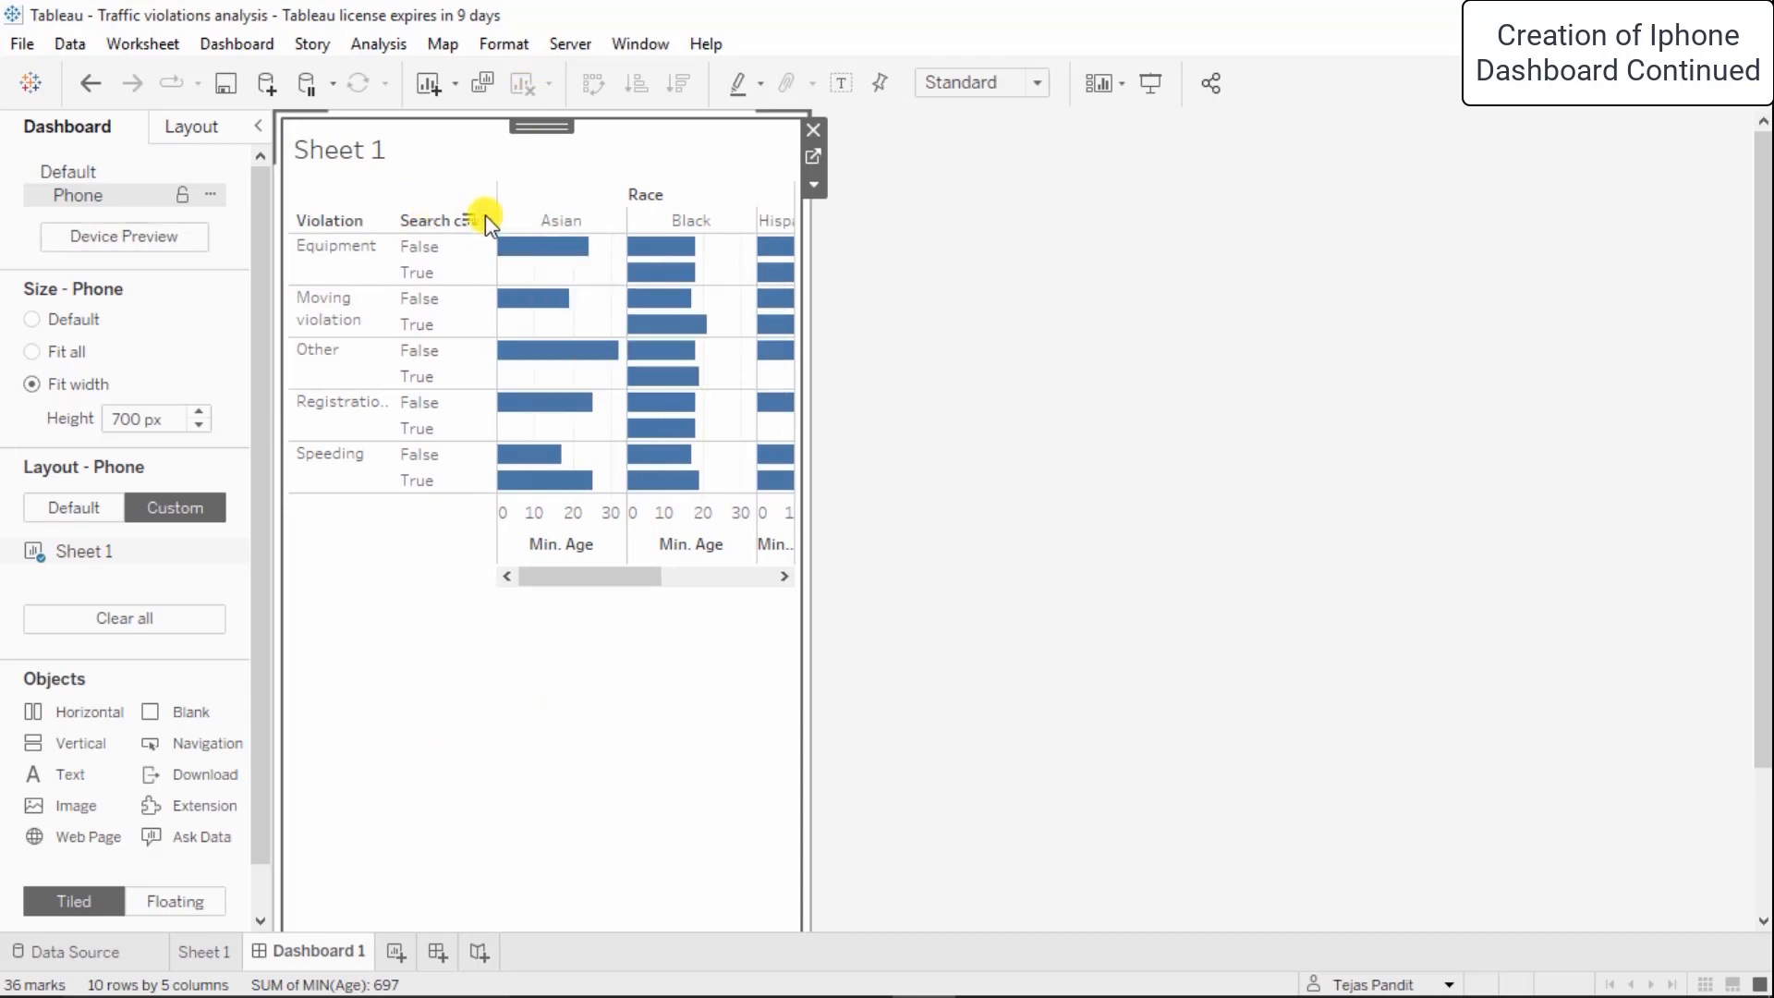
left_click(485, 220)
left_click(429, 610)
left_click(1037, 82)
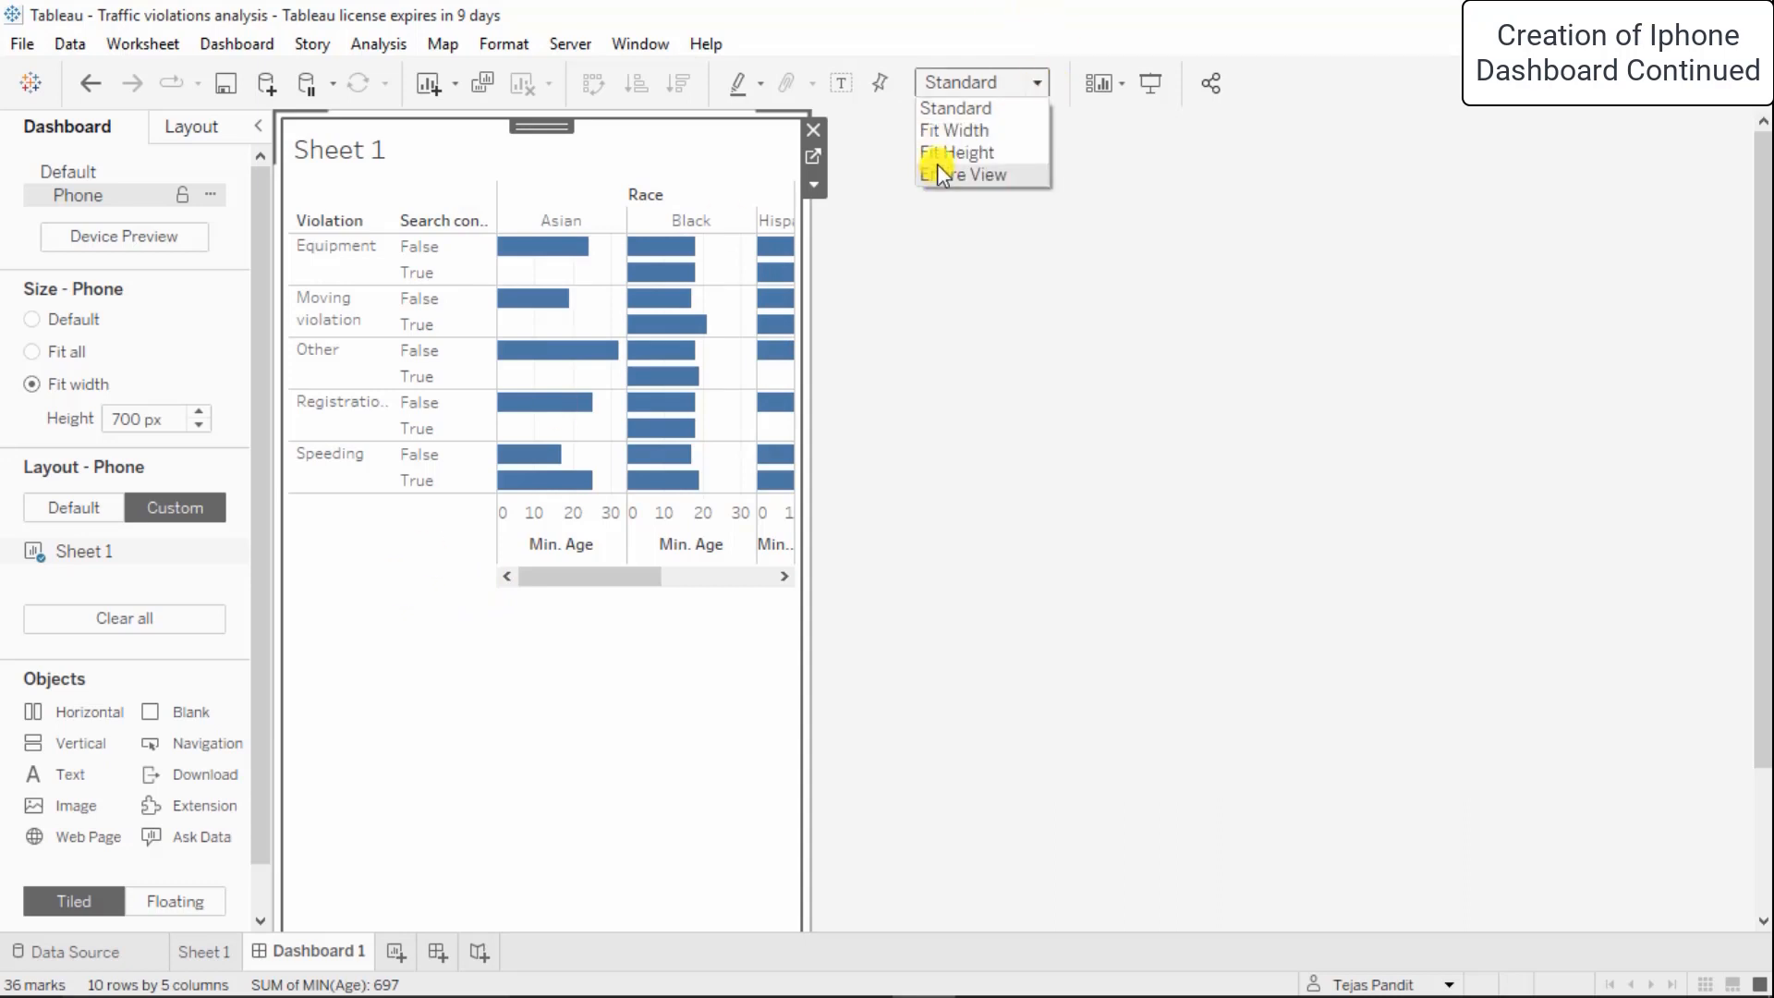
left_click(942, 153)
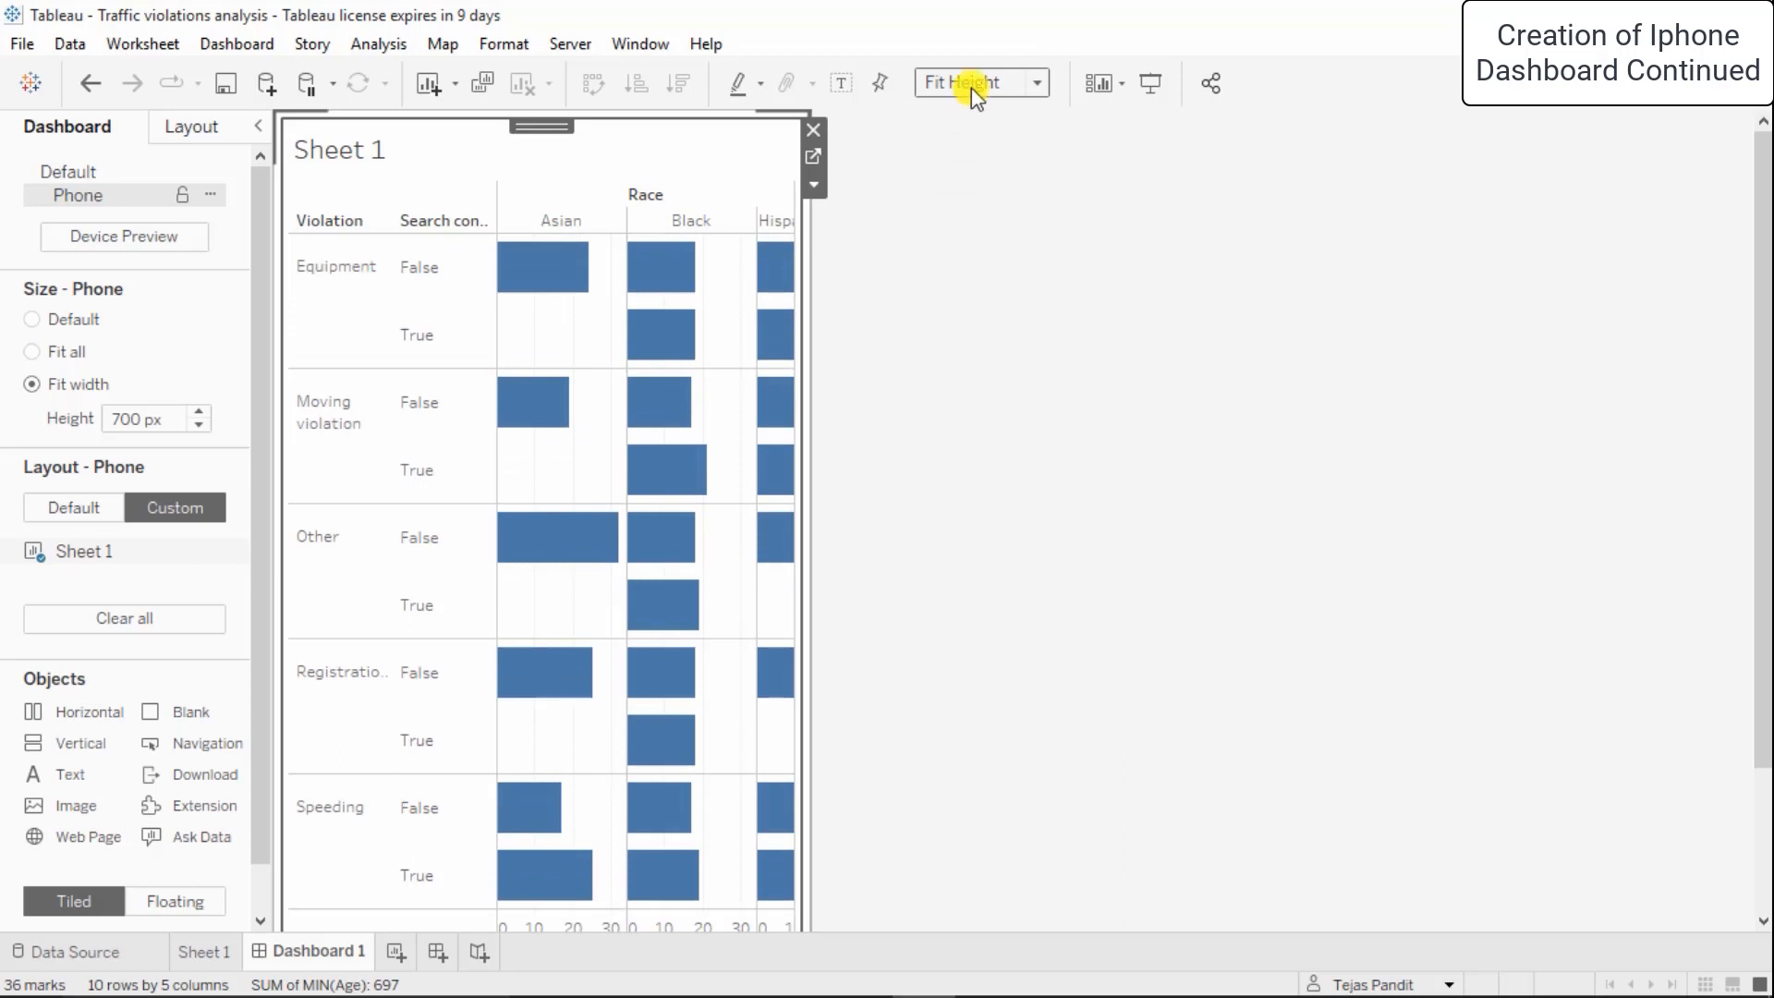
Set Sheet 1 to Fit Width in the phone layout and show the device preview again
left_click(1034, 91)
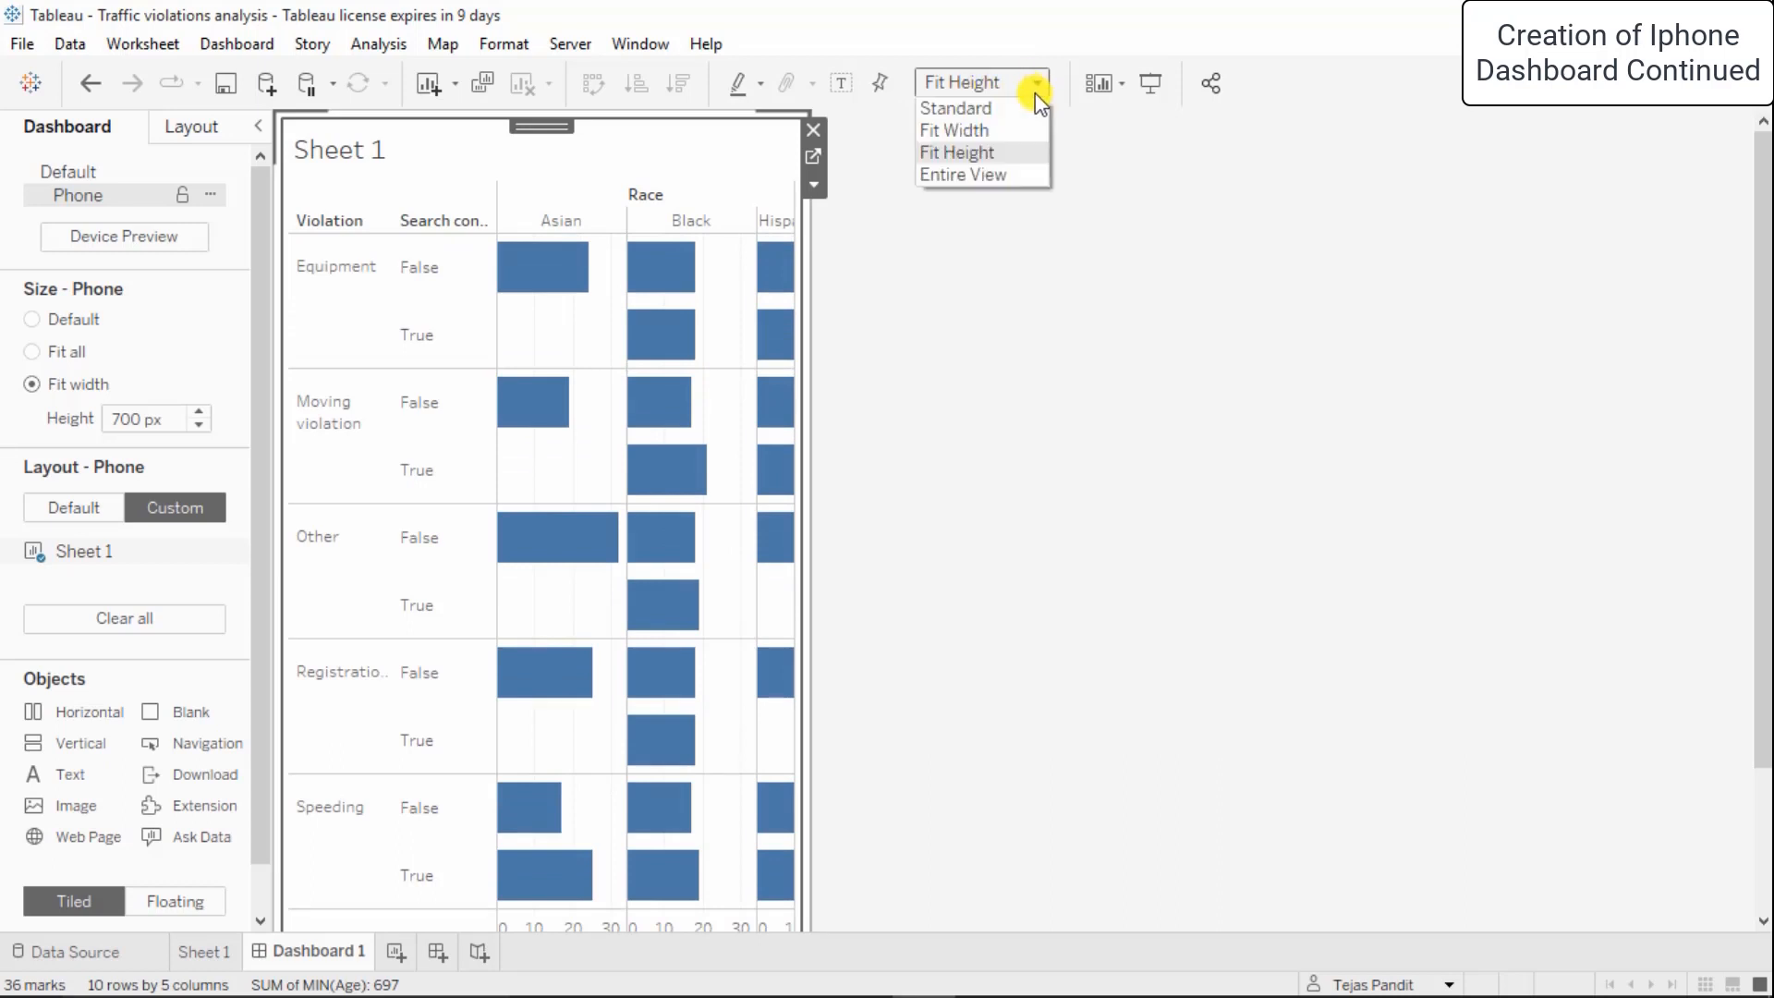
left_click(968, 134)
scroll(542, 653, "down", 2)
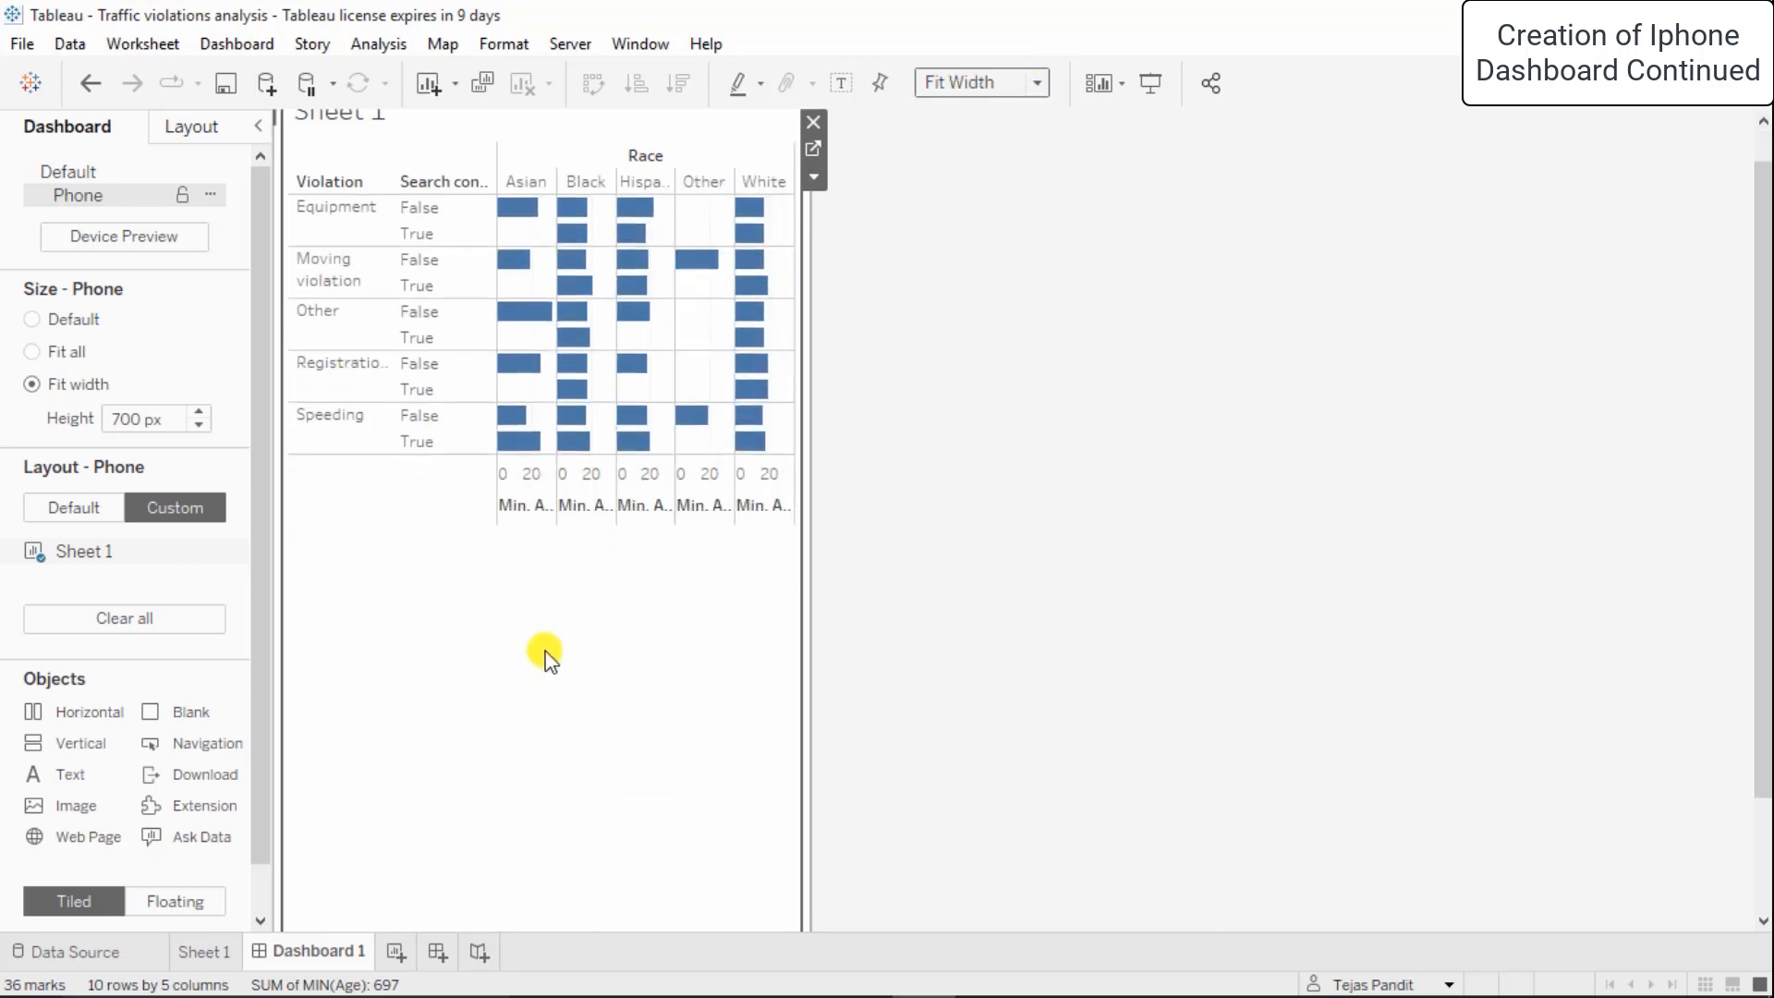
scroll(341, 712, "down", 2)
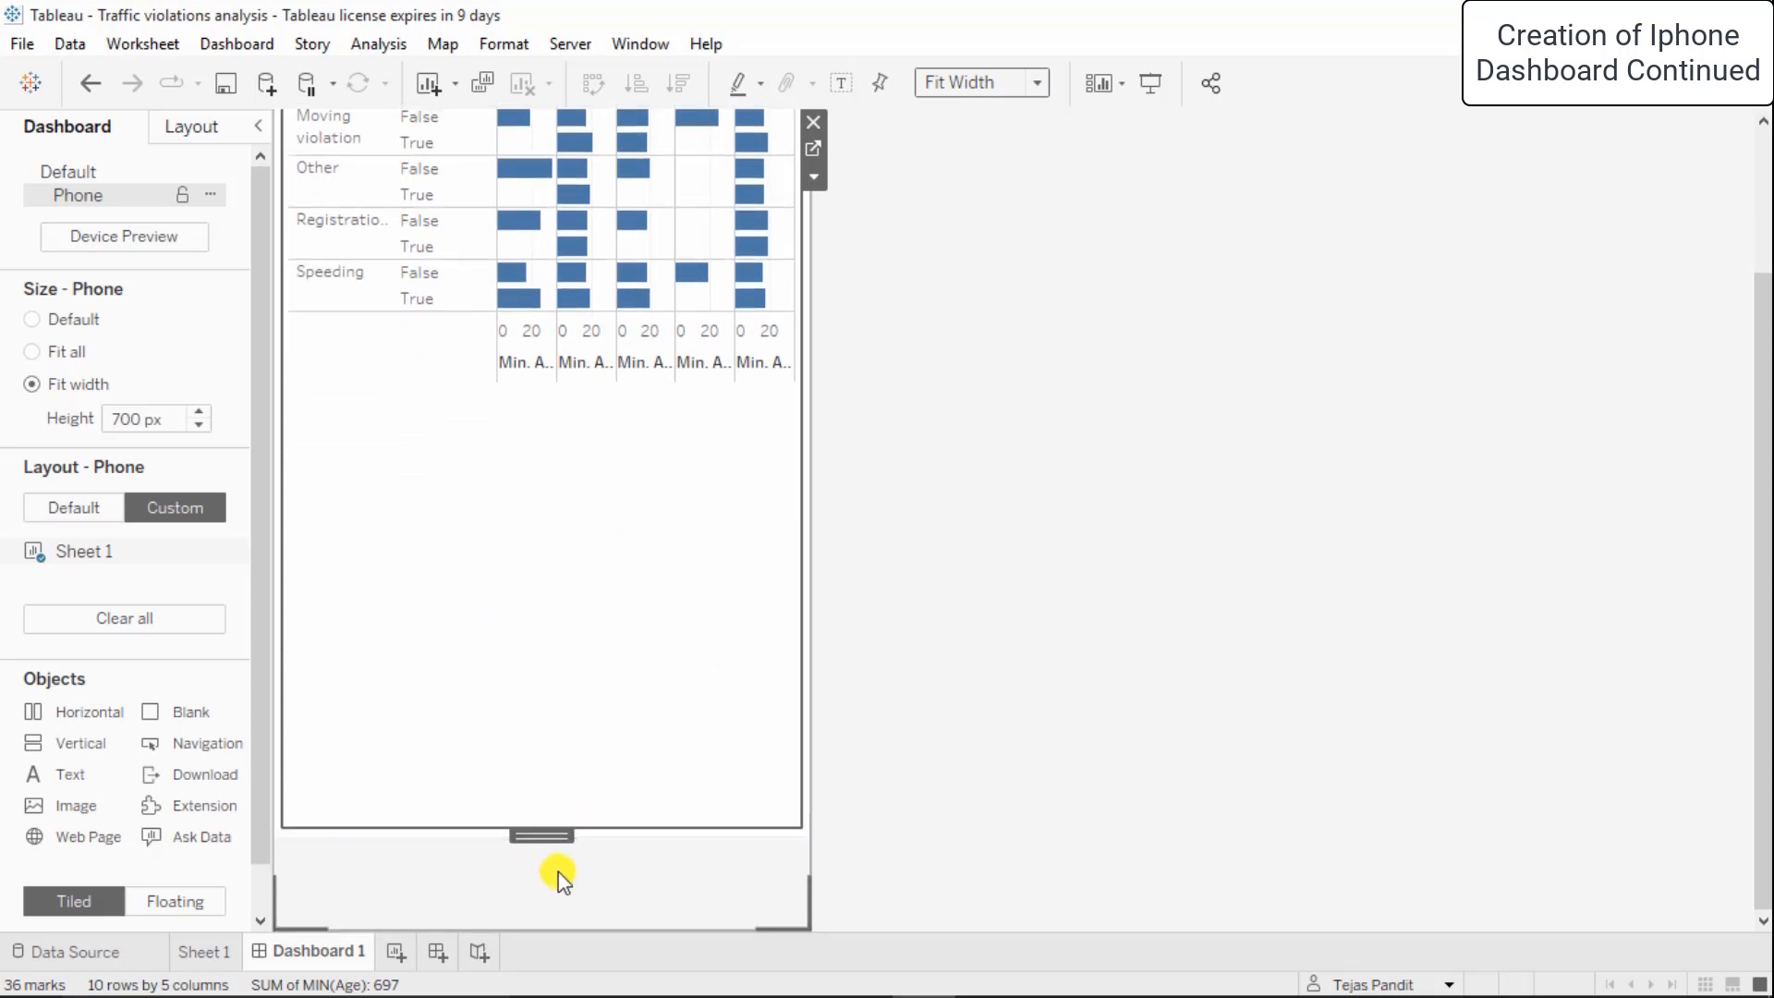
double_click(549, 832)
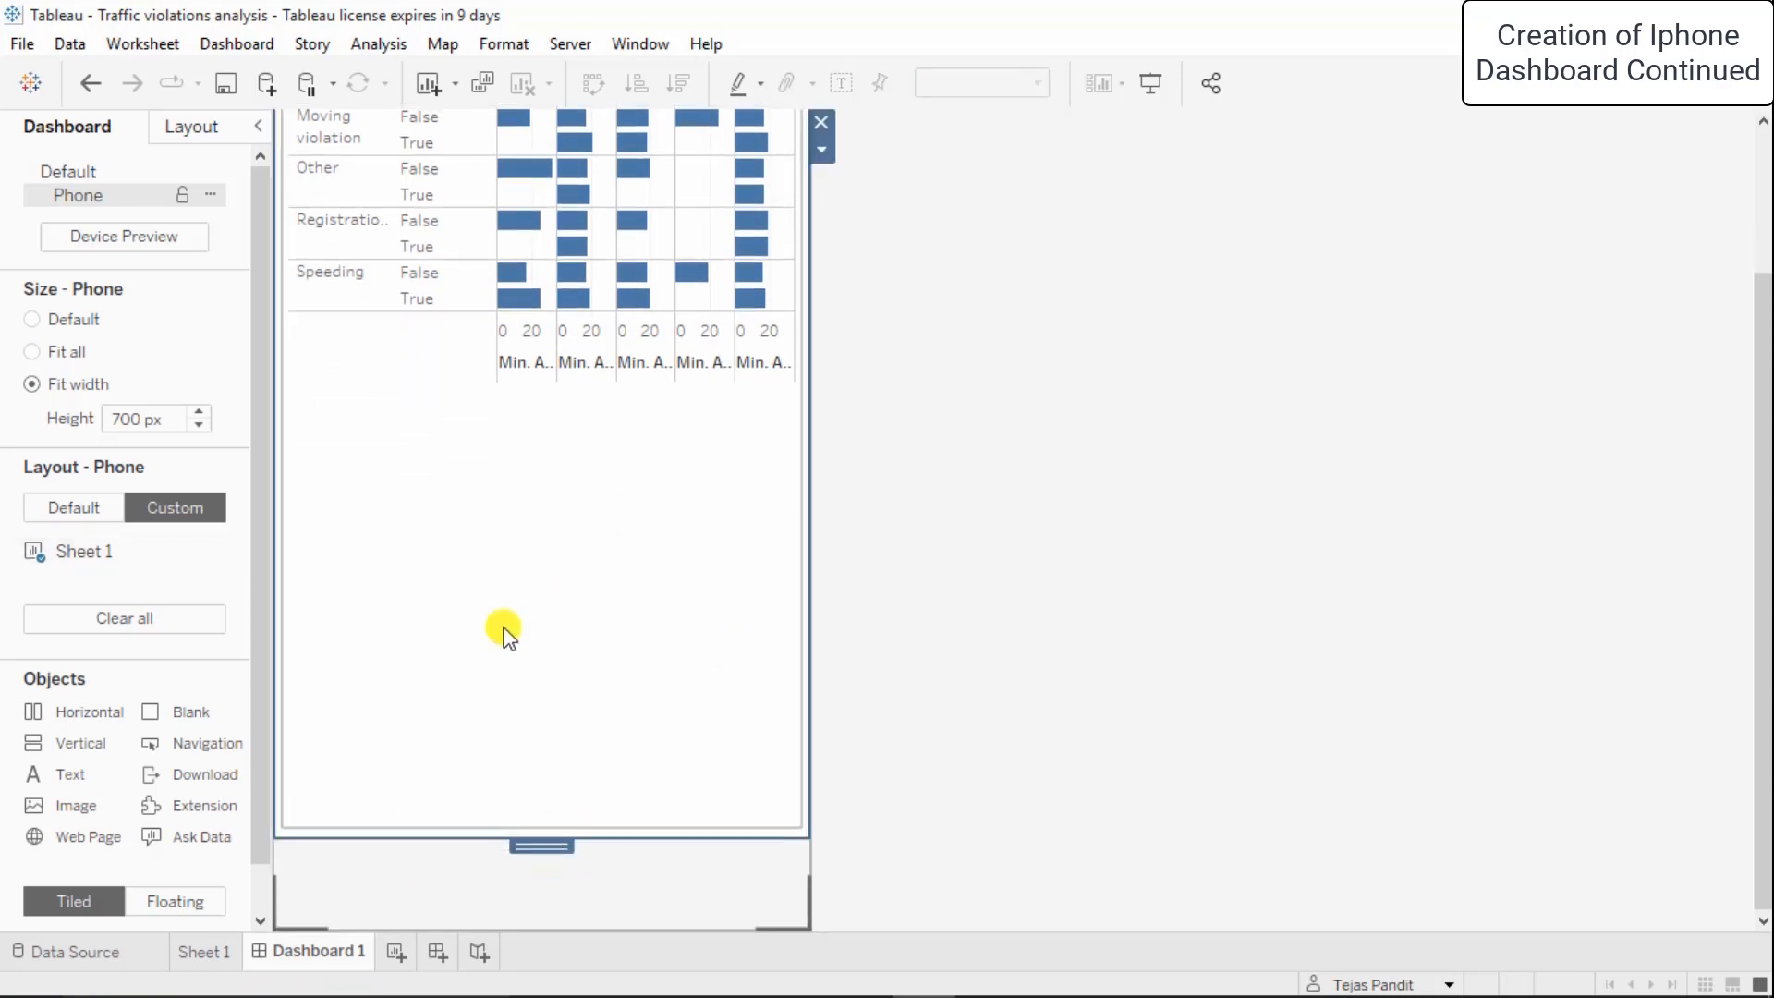
scroll(502, 629, "up", 2)
scroll(504, 633, "up", 1)
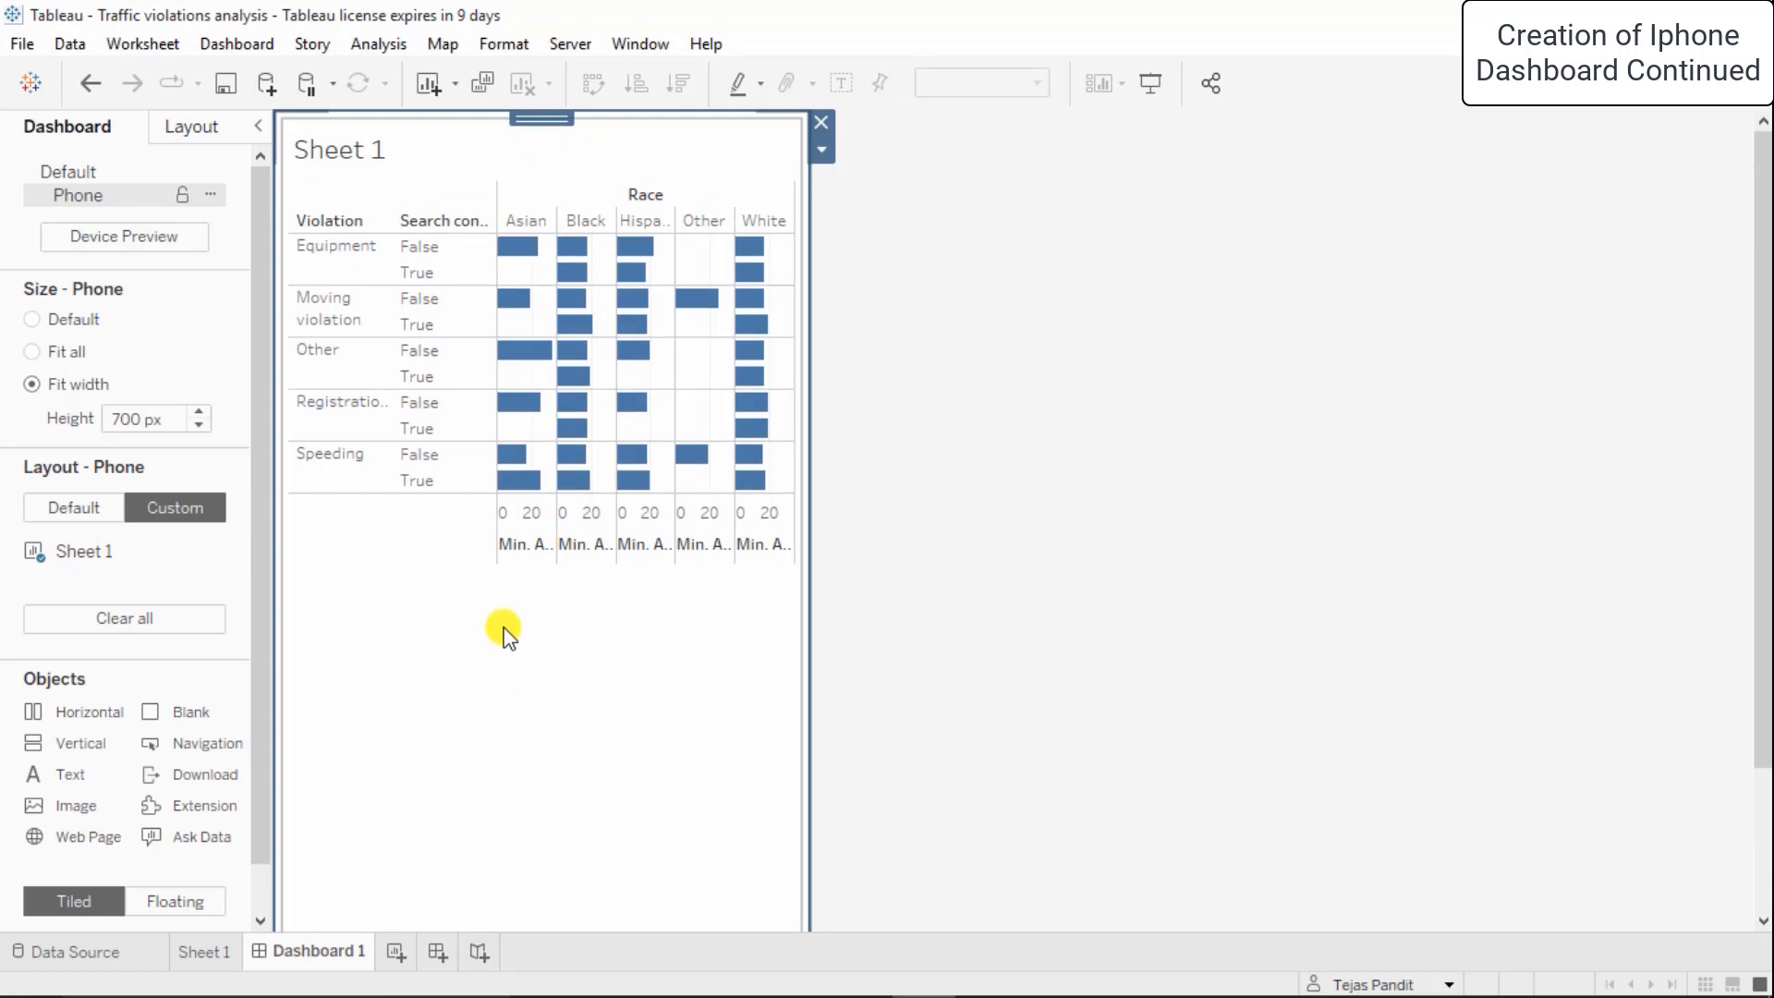
left_click(125, 237)
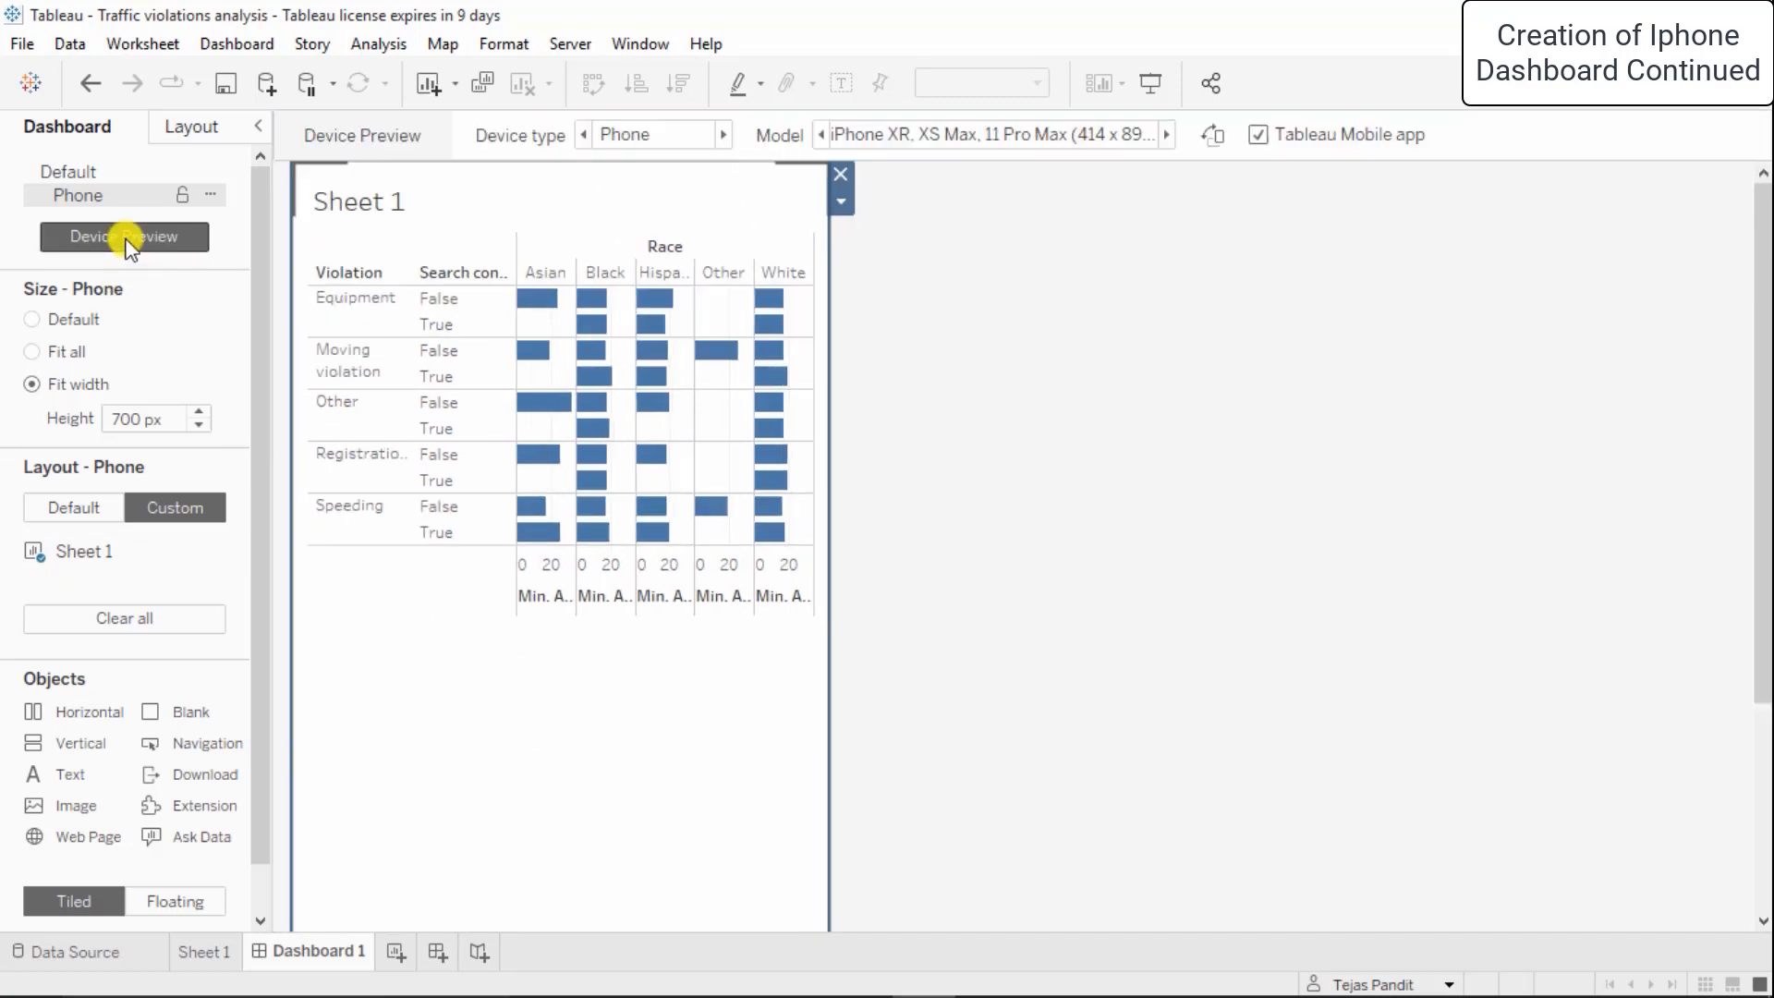
left_click(447, 695)
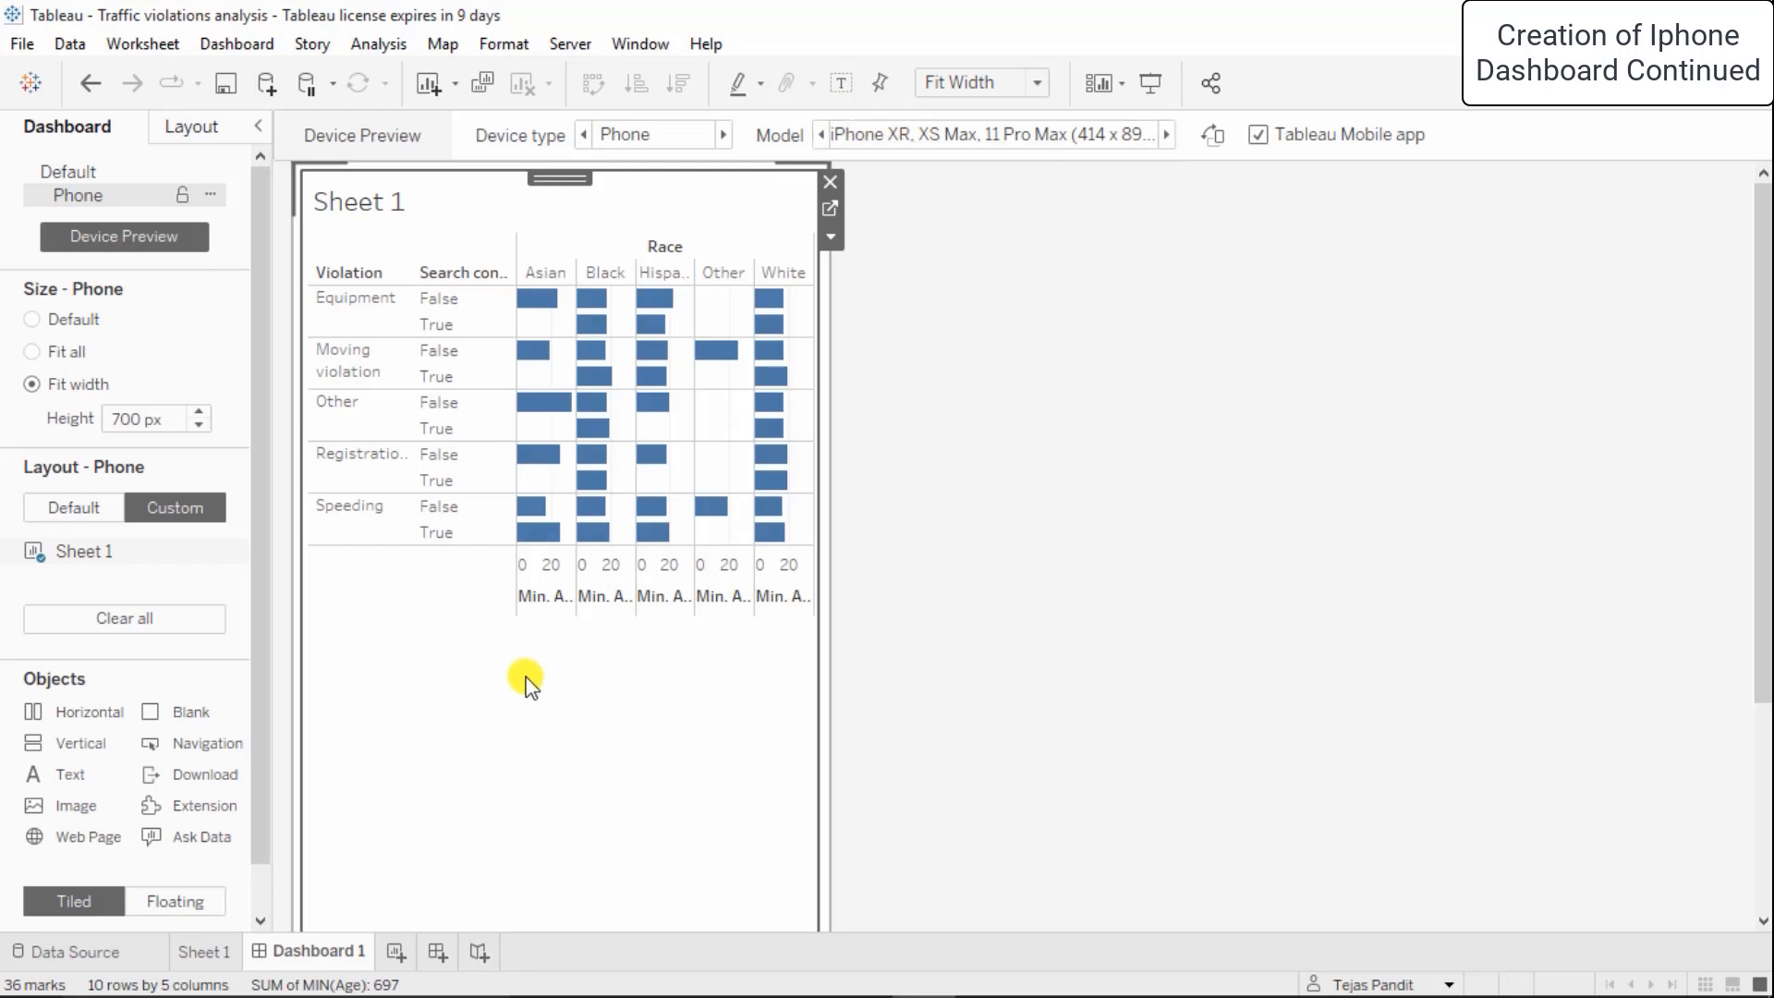
left_click(539, 603)
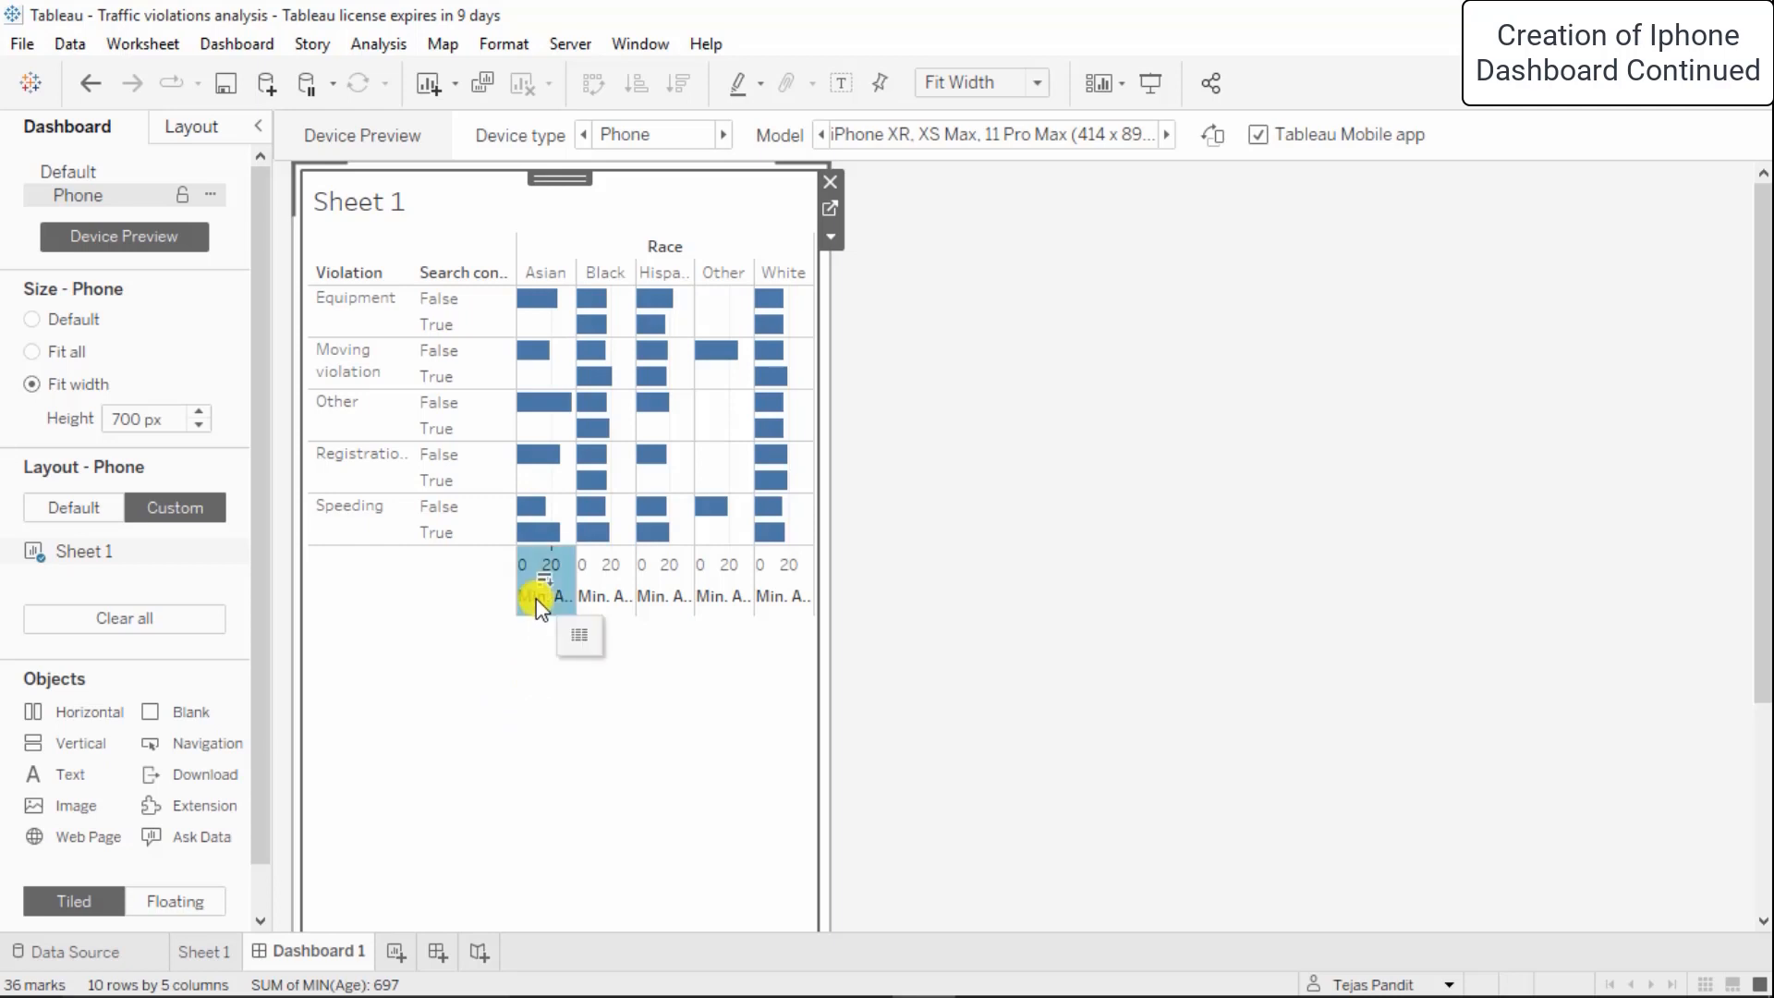
right_click(539, 605)
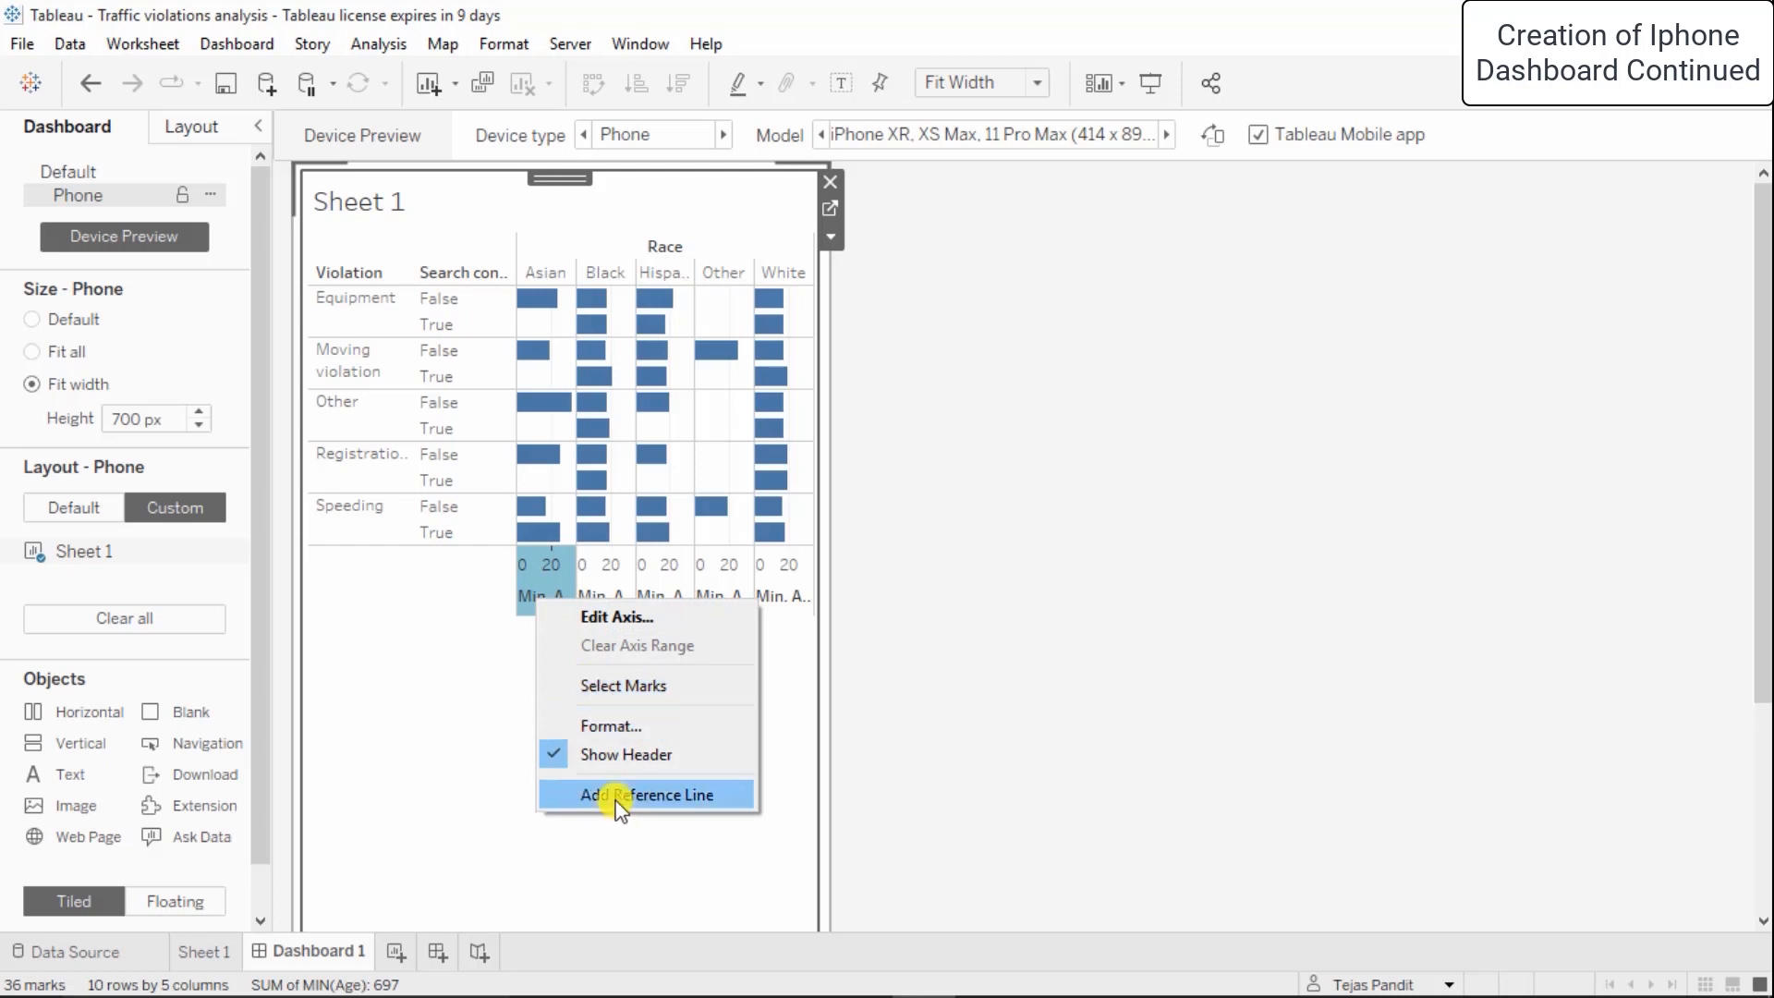
left_click(532, 697)
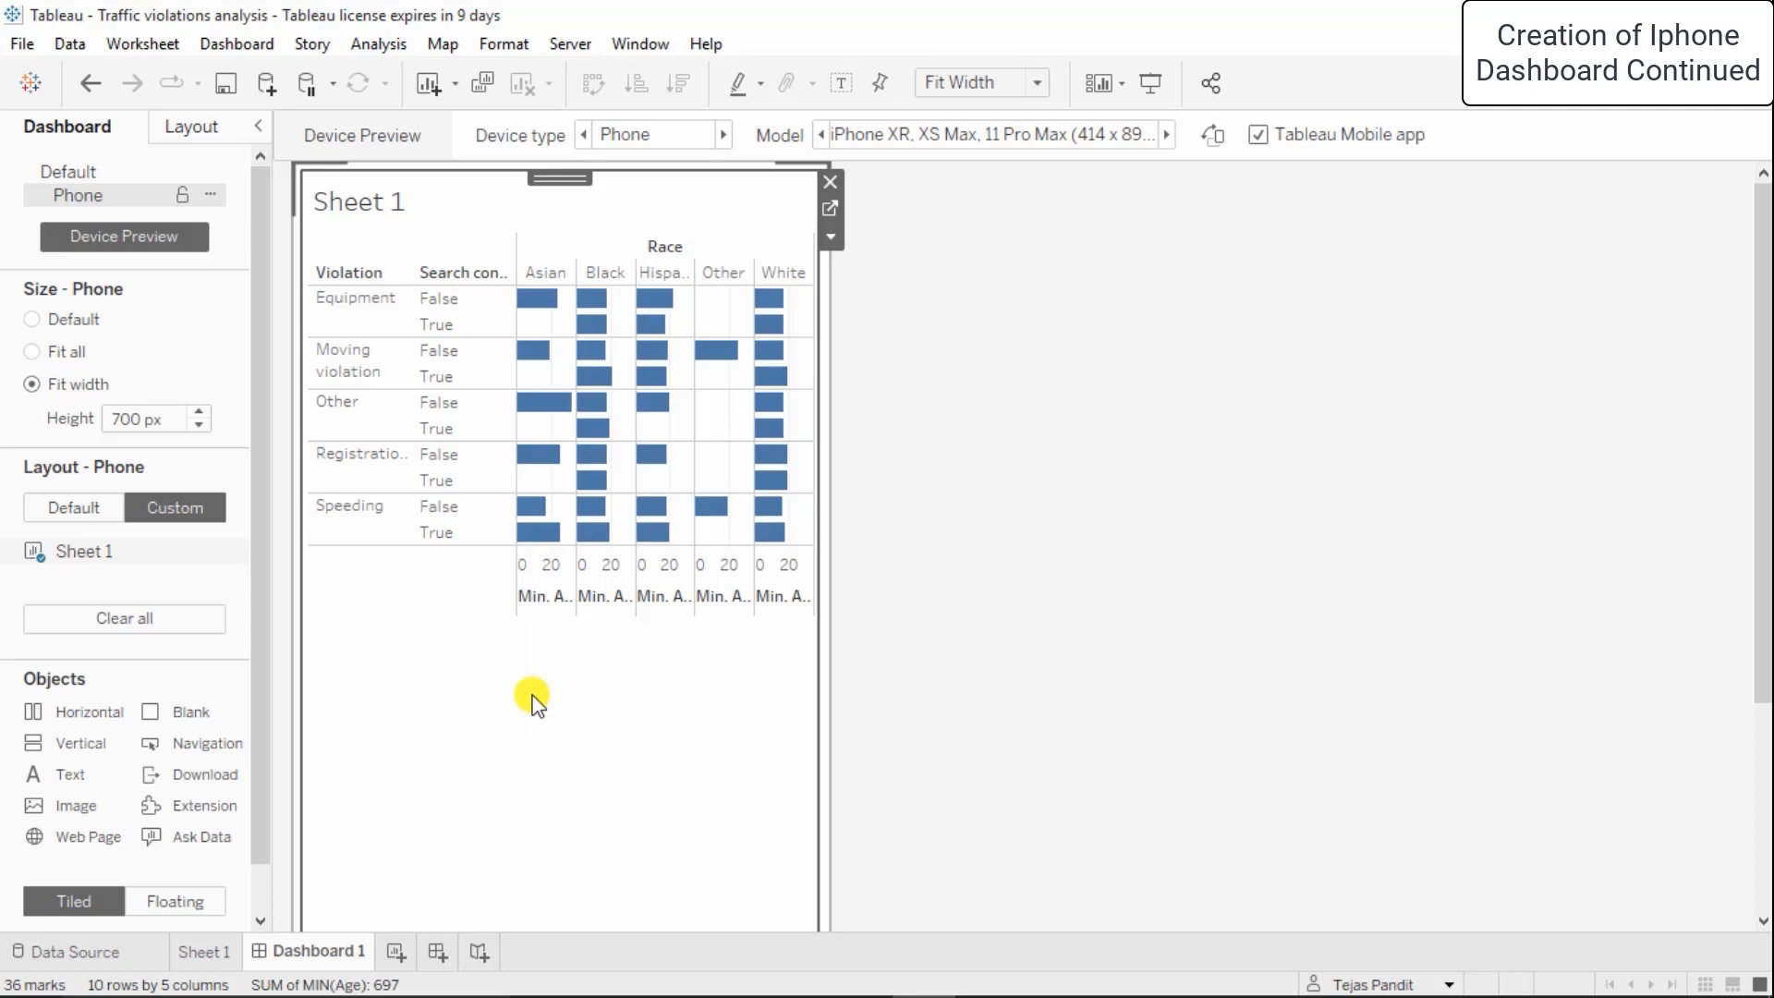
Sort the Violation rows of Sheet 1 in alphabetic order
mouse_move(388, 315)
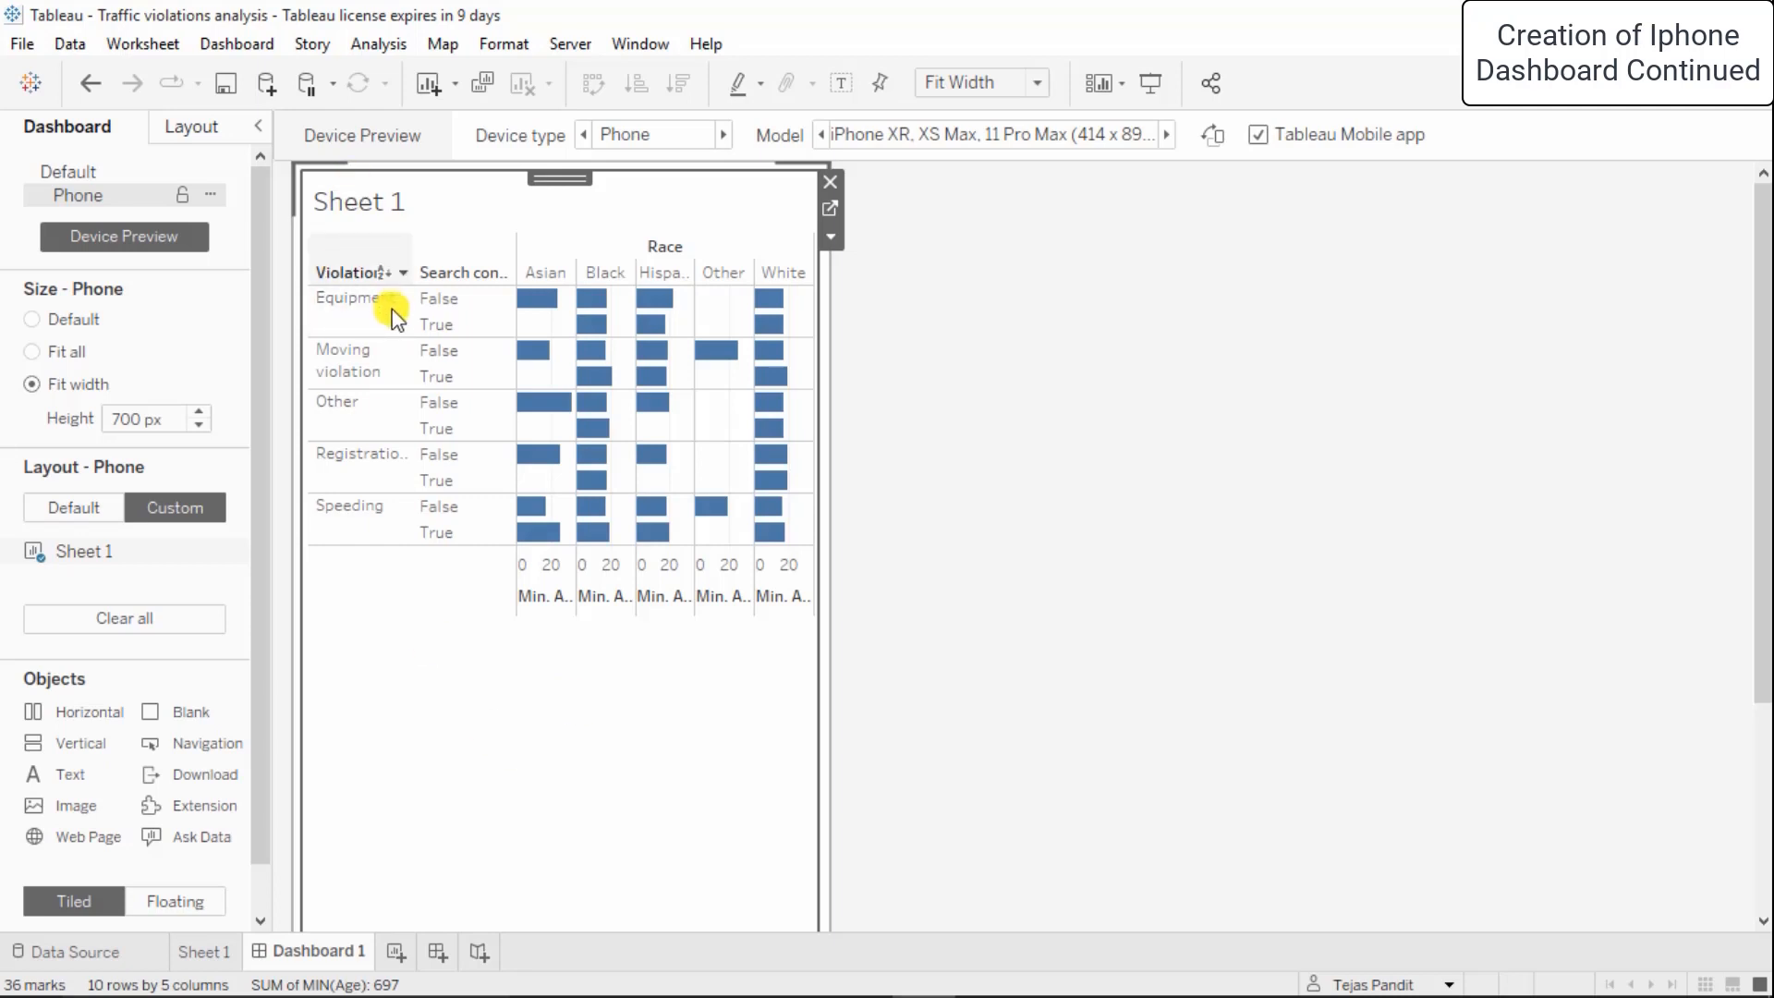
left_click(404, 274)
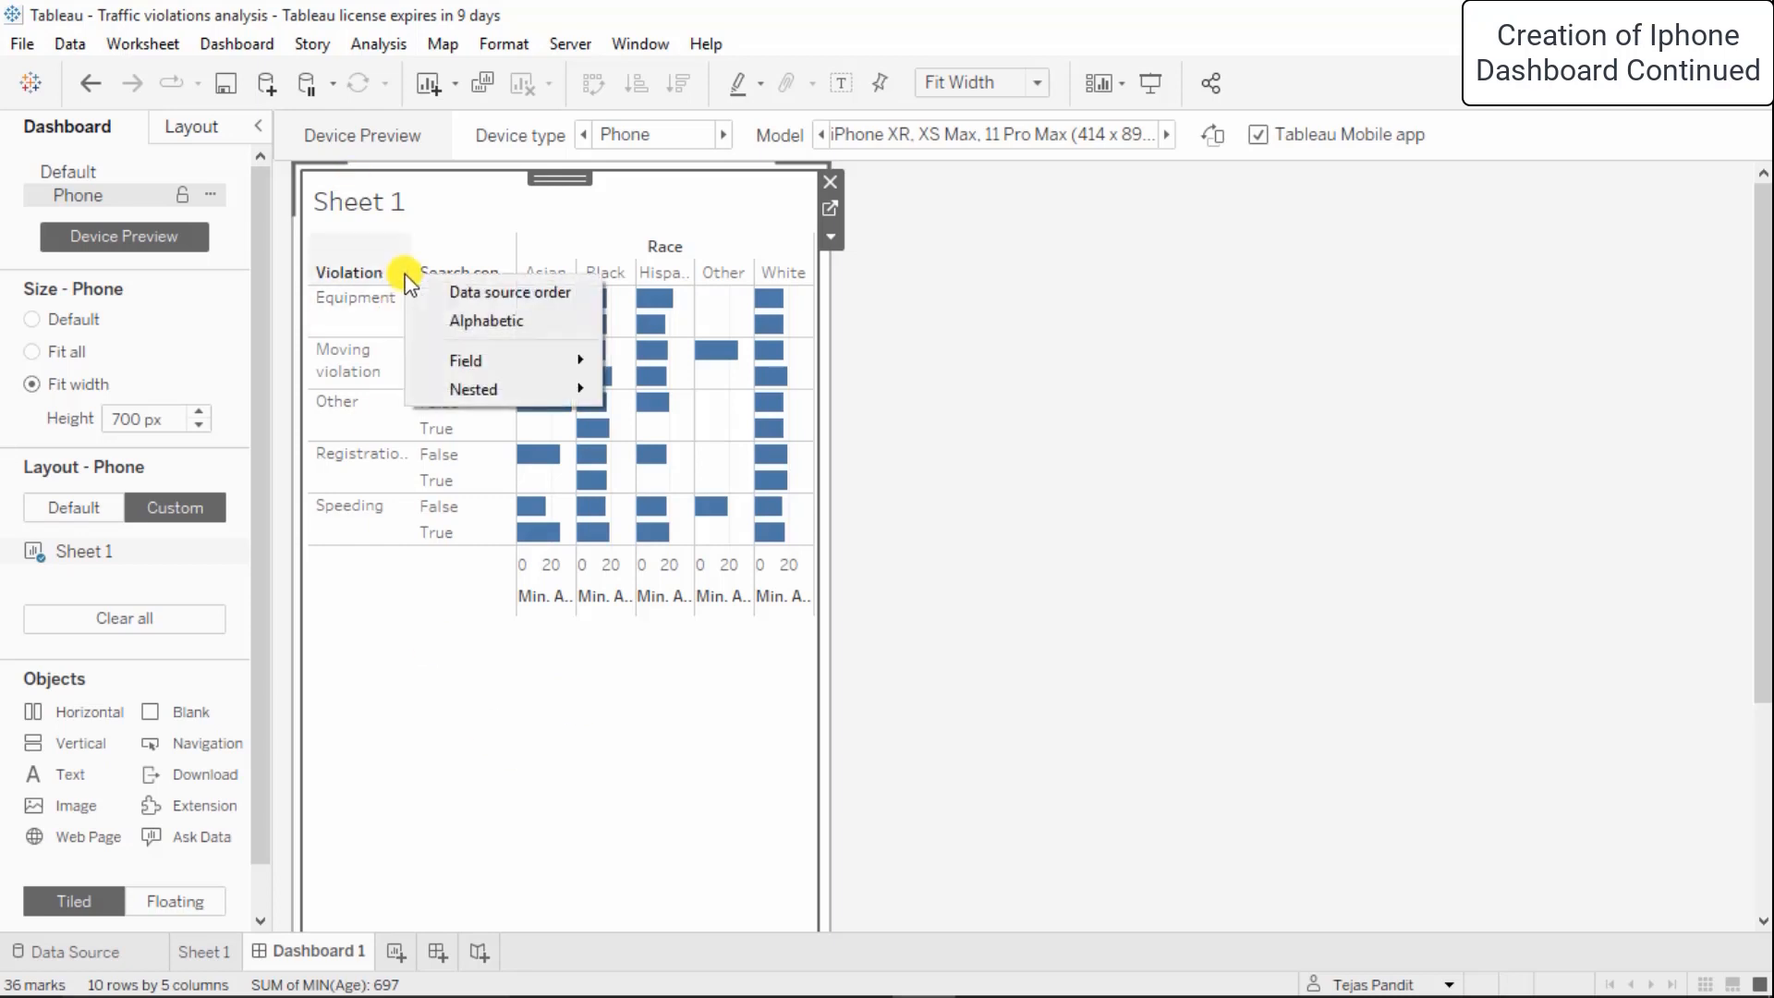
left_click(495, 323)
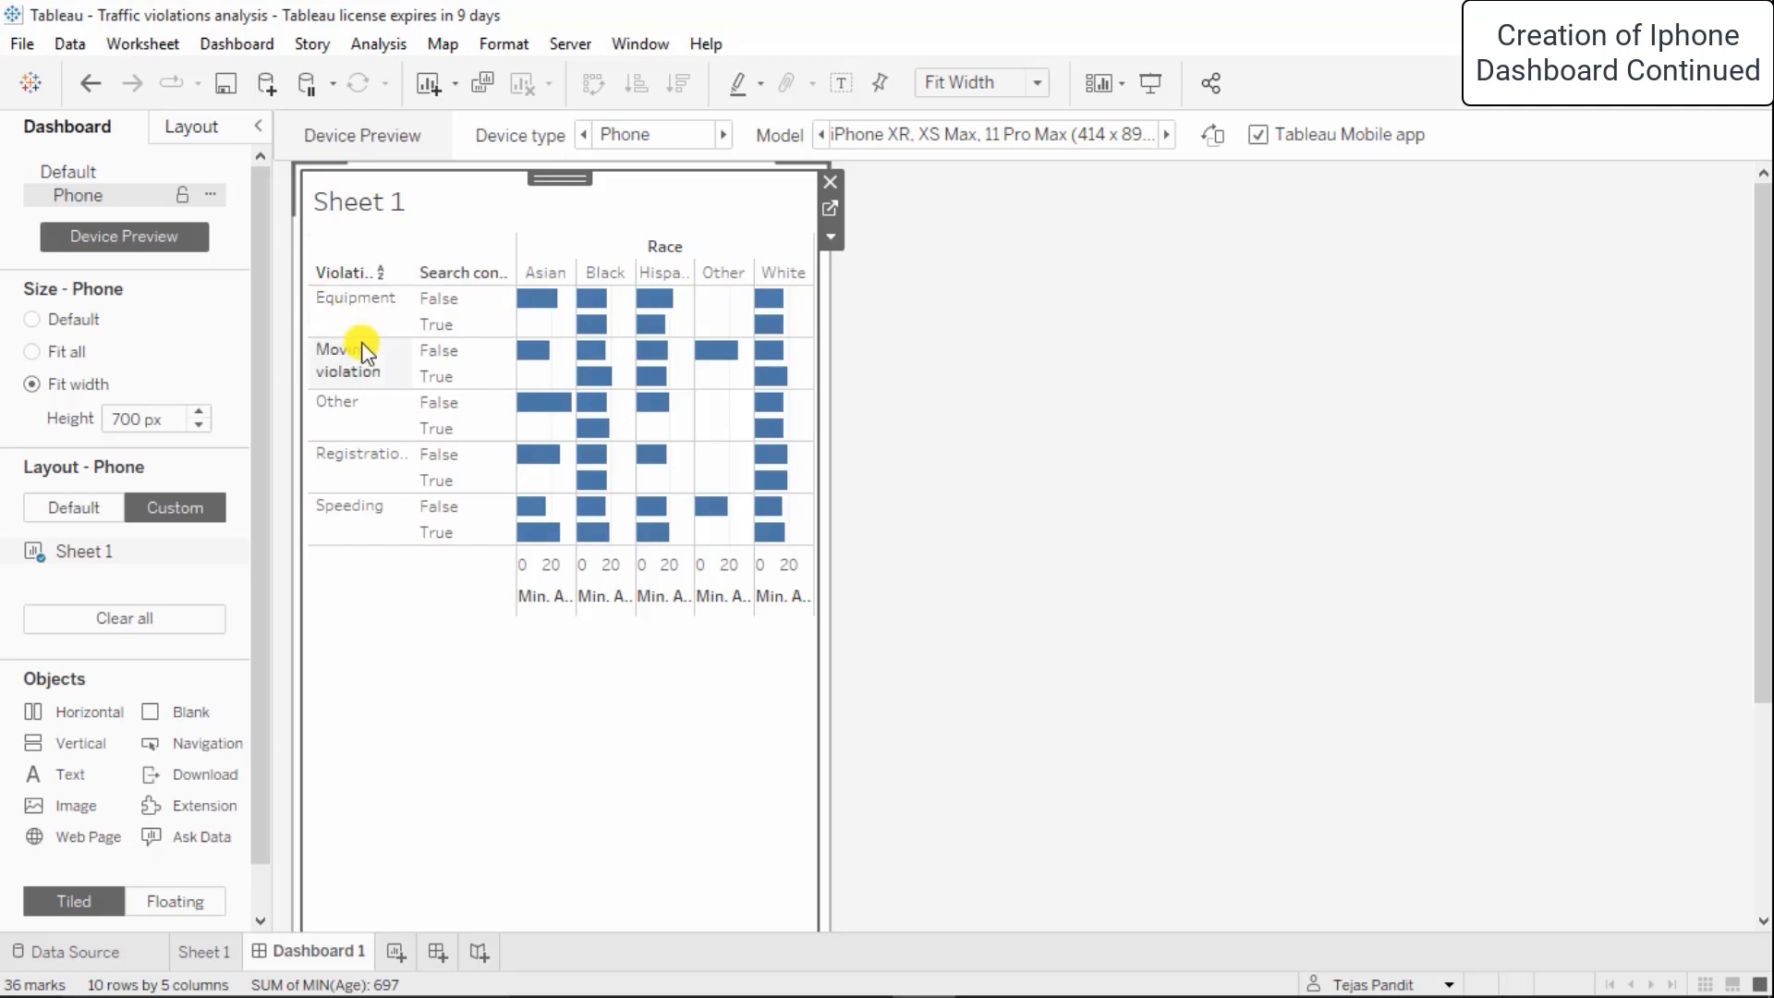
Sort the Violation rows of Sheet 1 by the field MIN(Age)
left_click(397, 275)
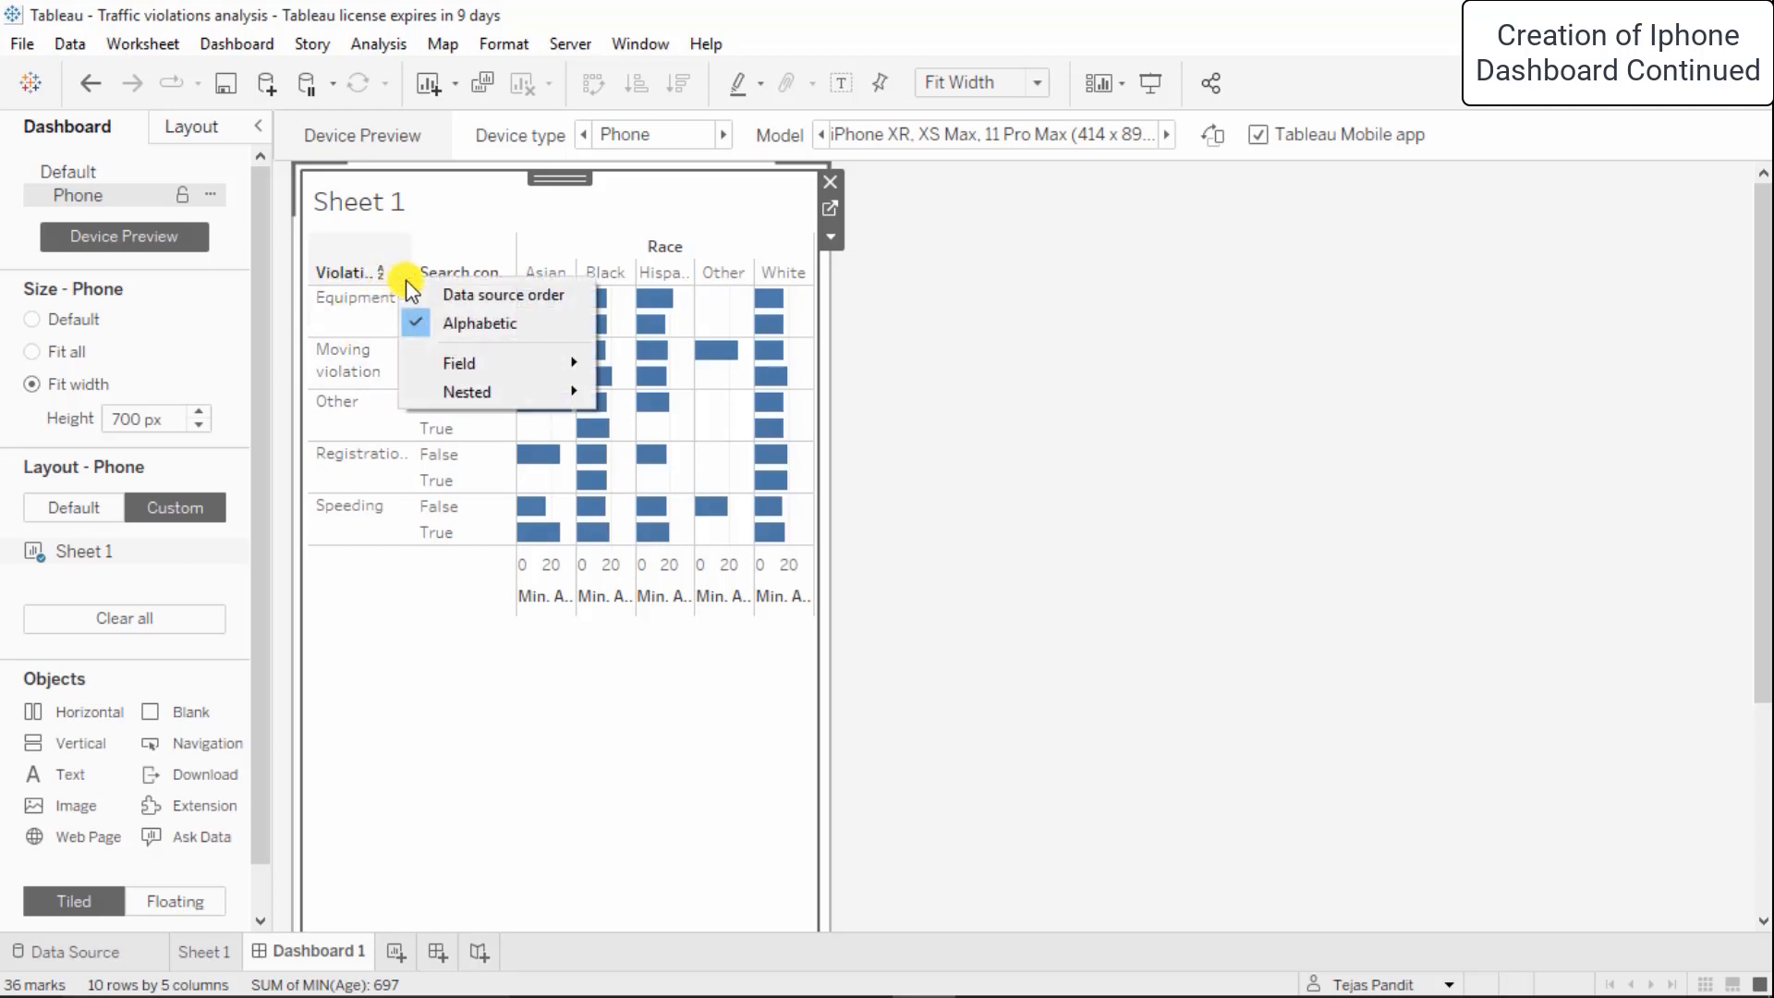
mouse_move(438, 359)
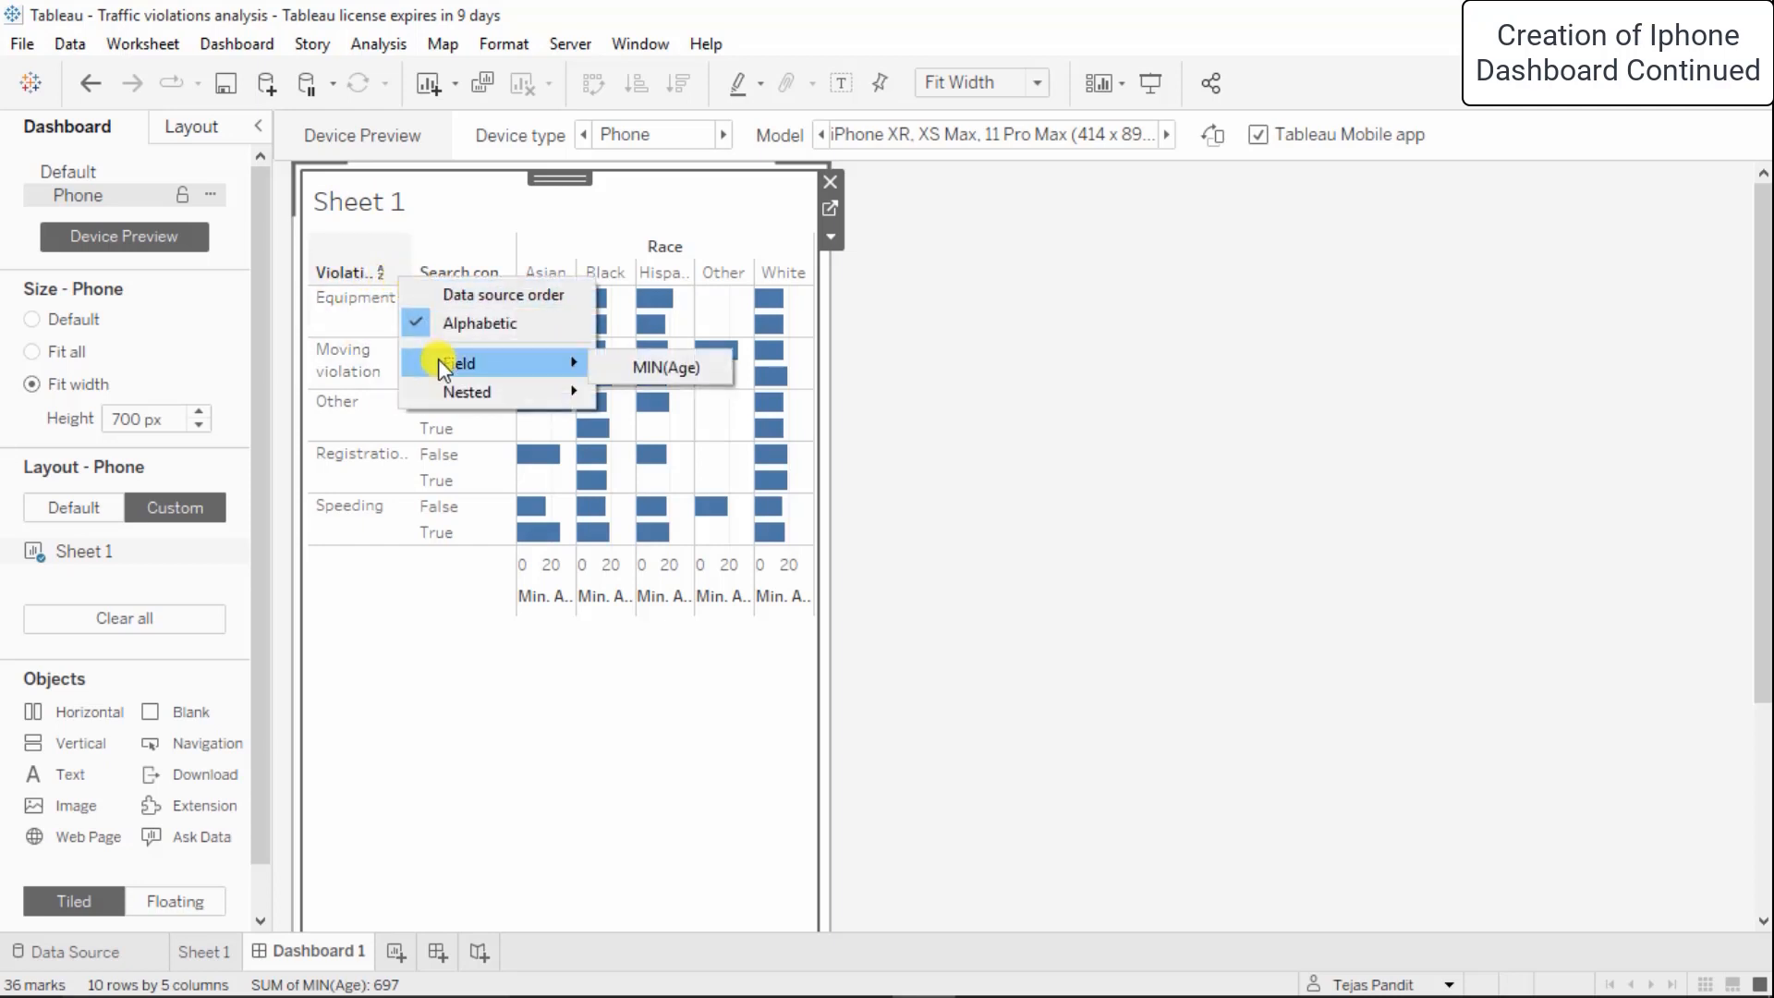
left_click(629, 369)
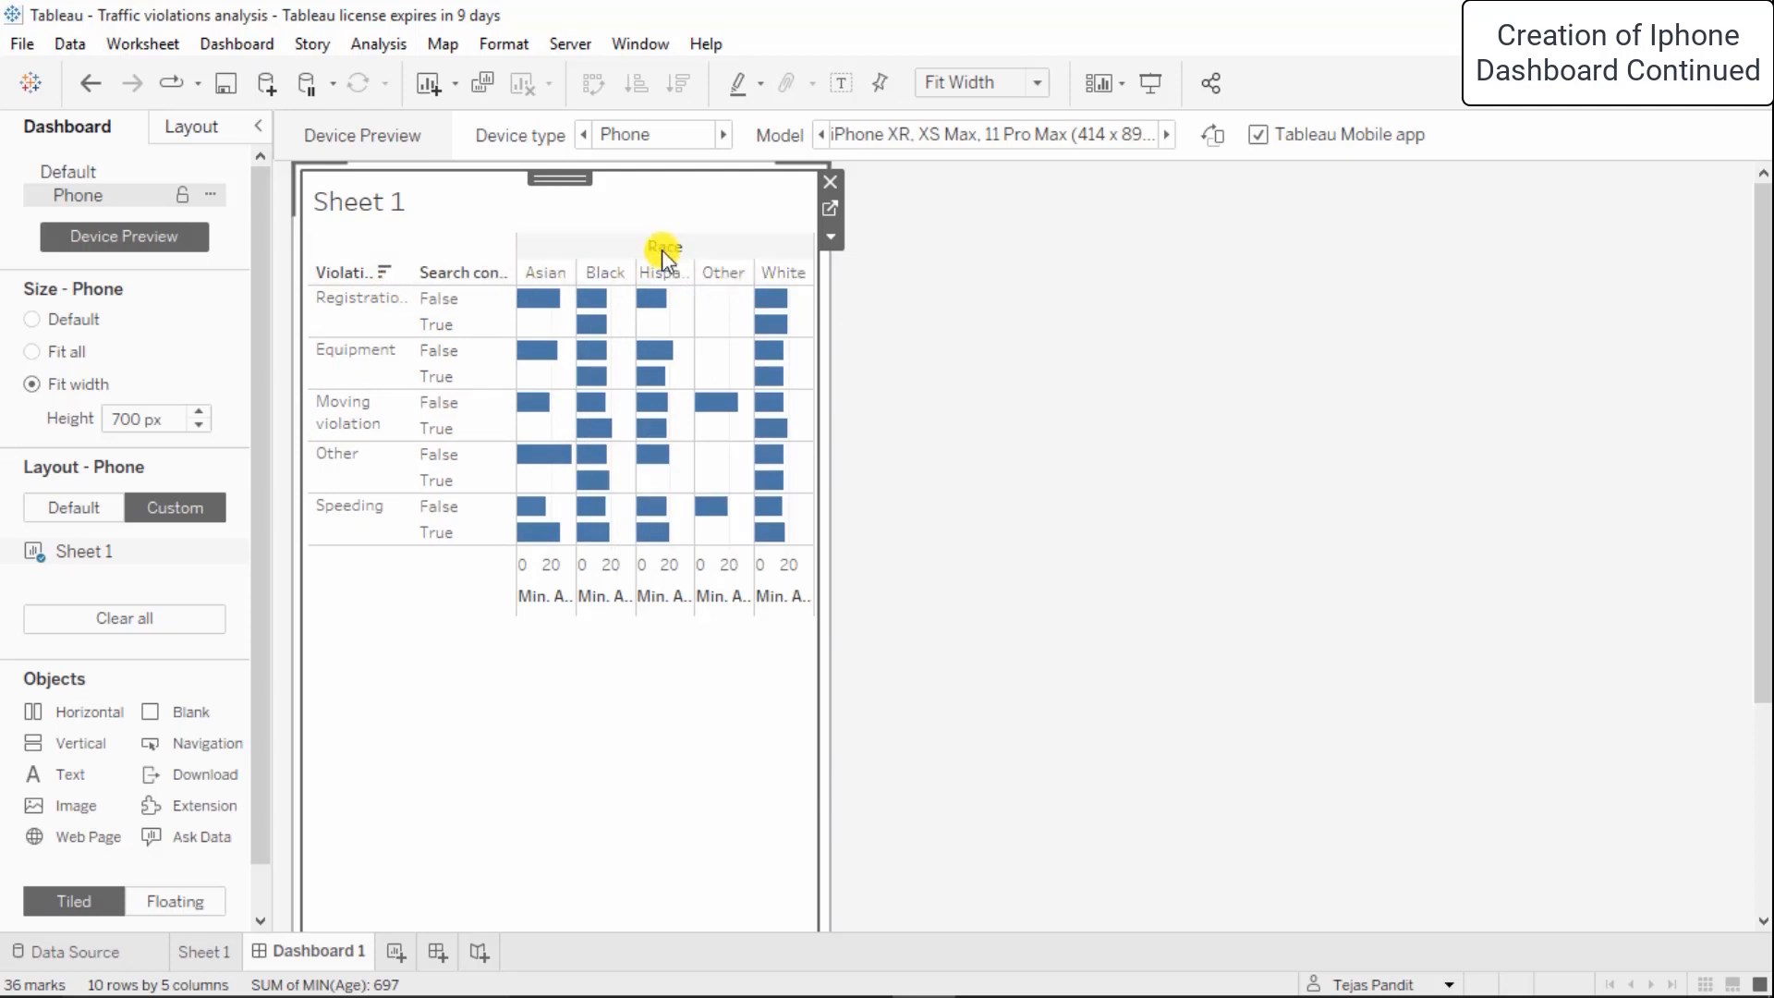
Apply a nested sort by MIN(Age) to the True/False search rows within each violation
left_click(507, 269)
mouse_move(549, 385)
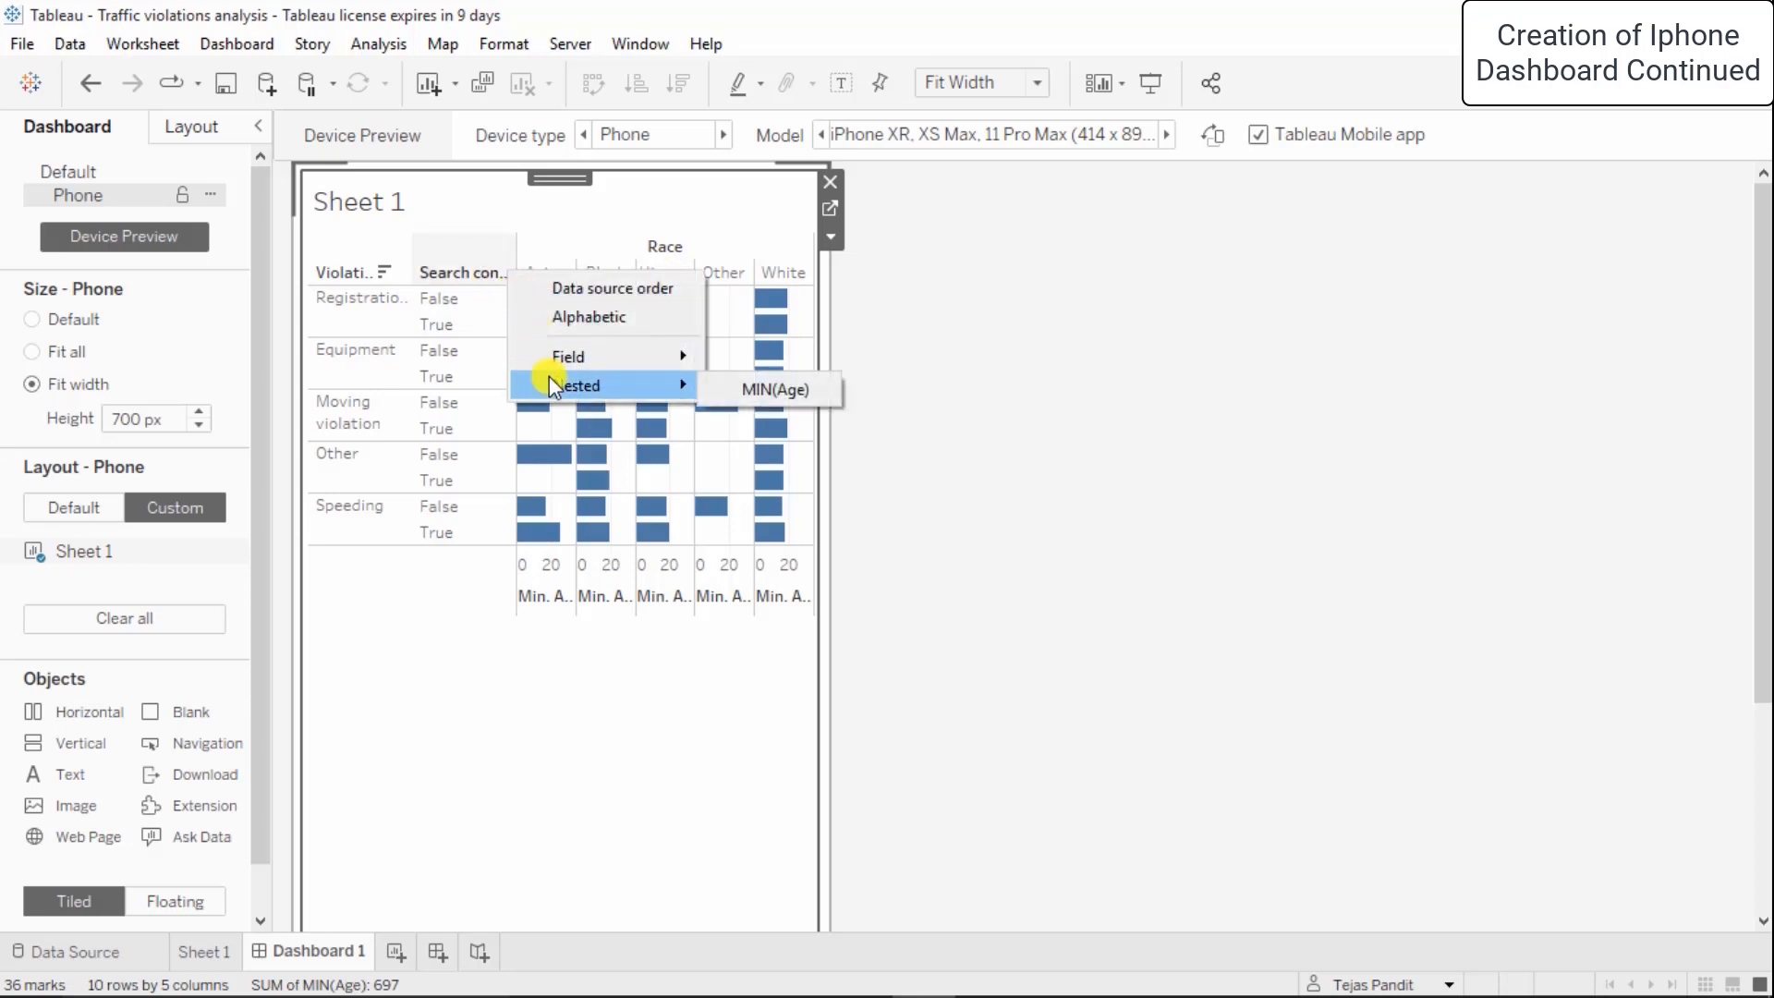
left_click(744, 386)
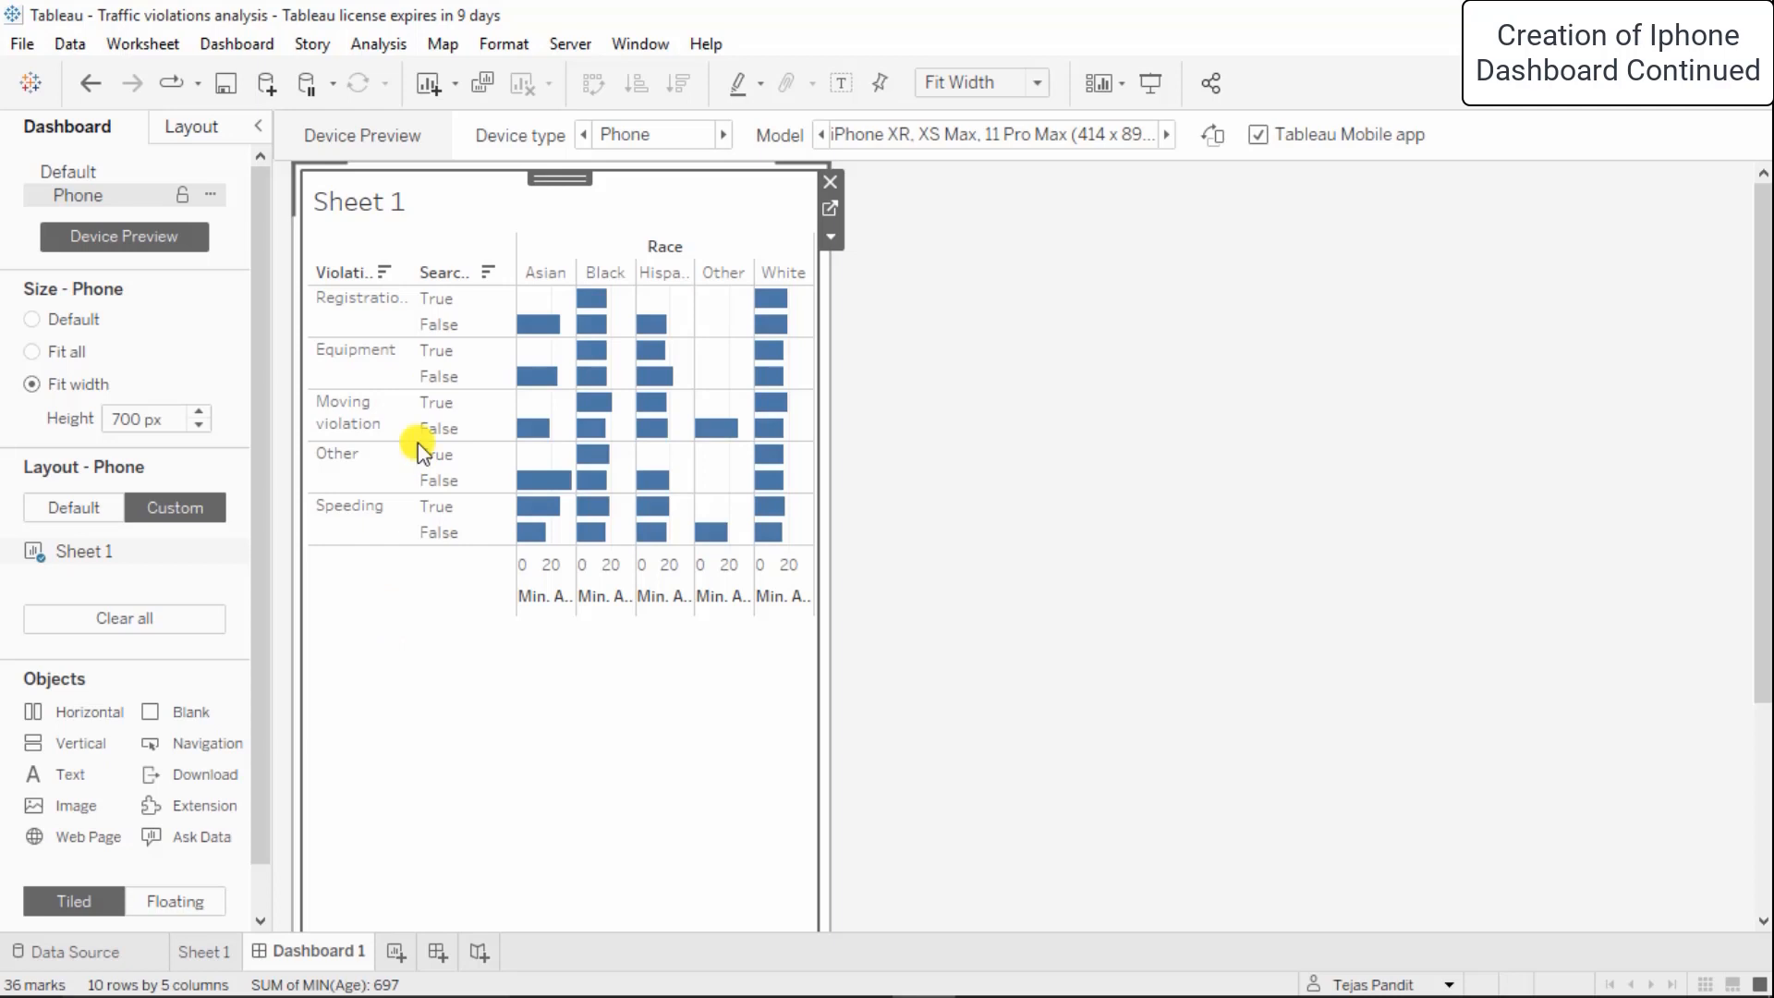
mouse_move(543, 547)
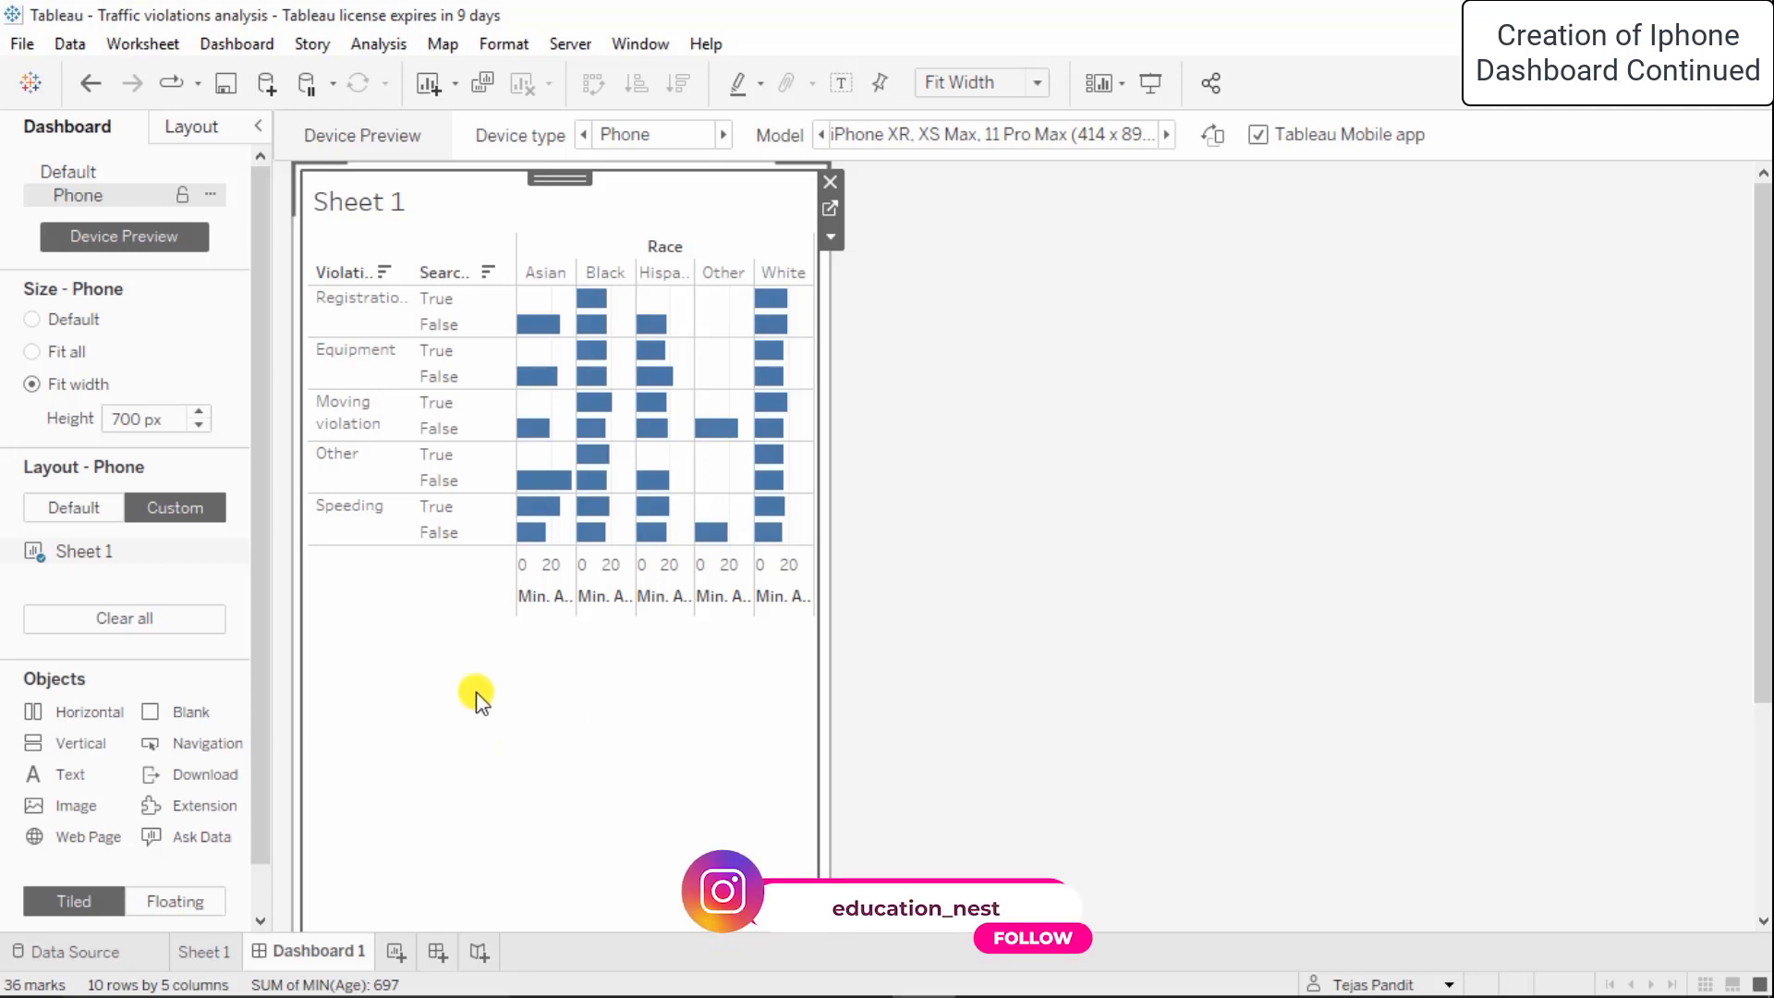
Auto-generate the phone layout, and turn the auto-generated layout back into a custom one
left_click(212, 194)
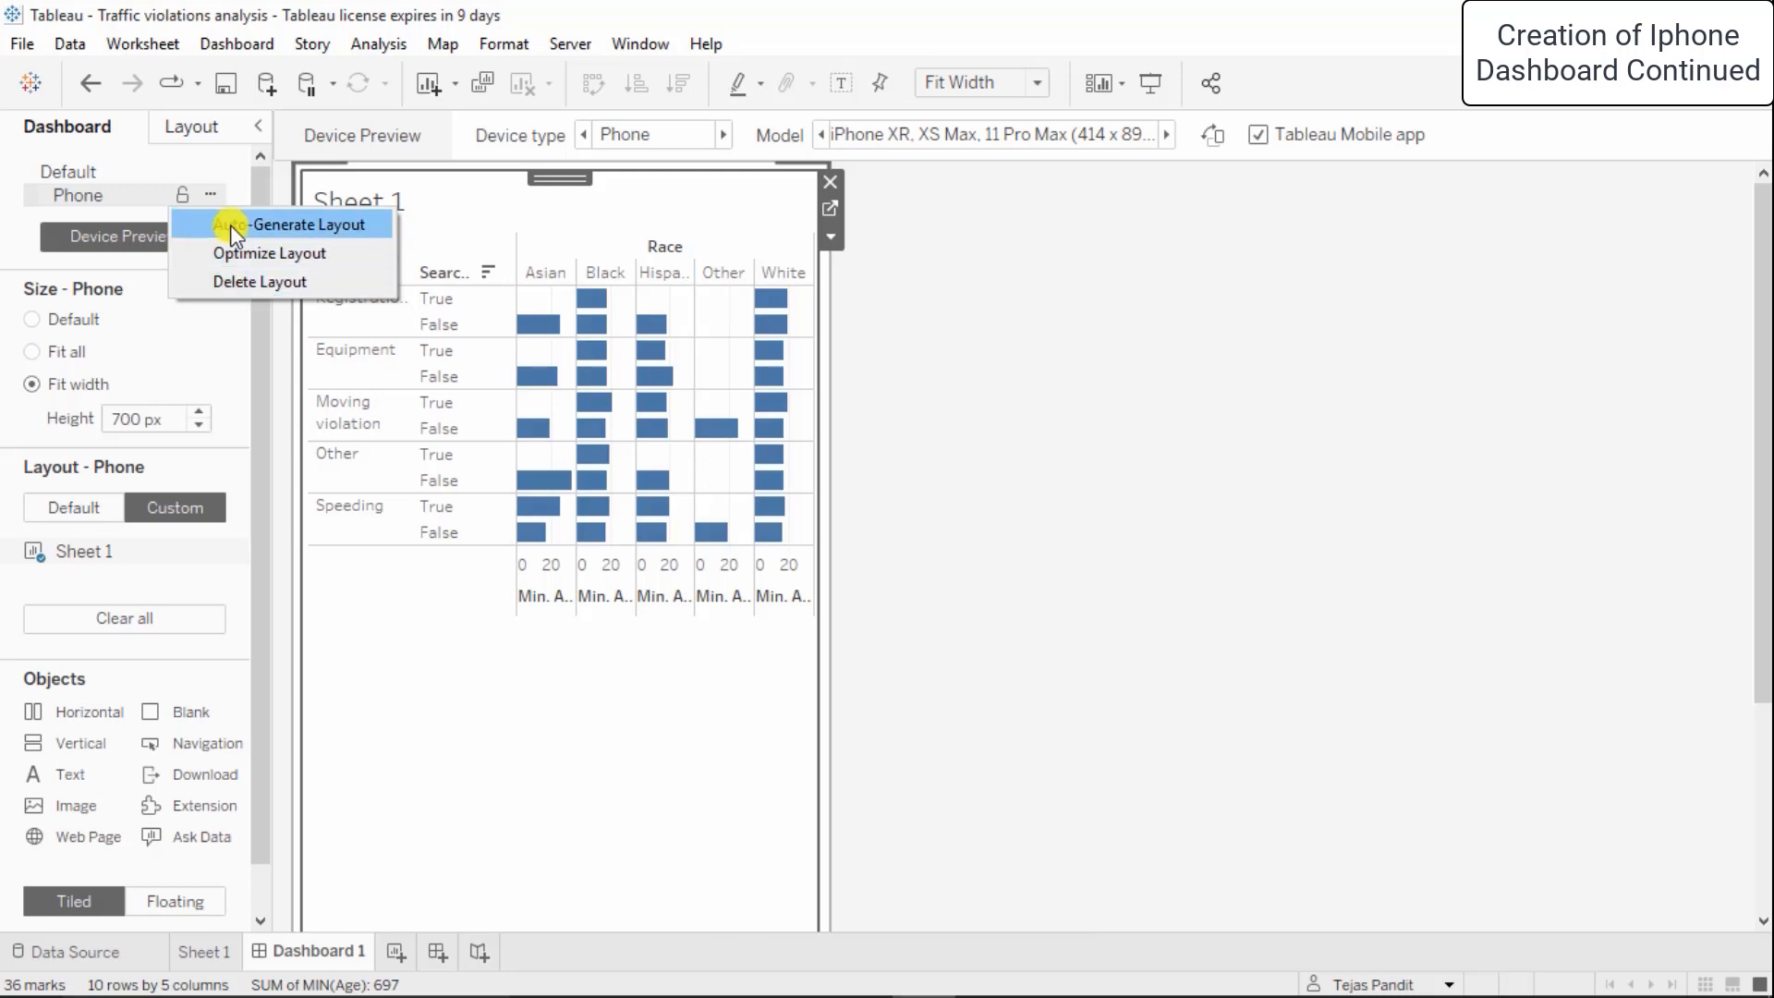
left_click(229, 224)
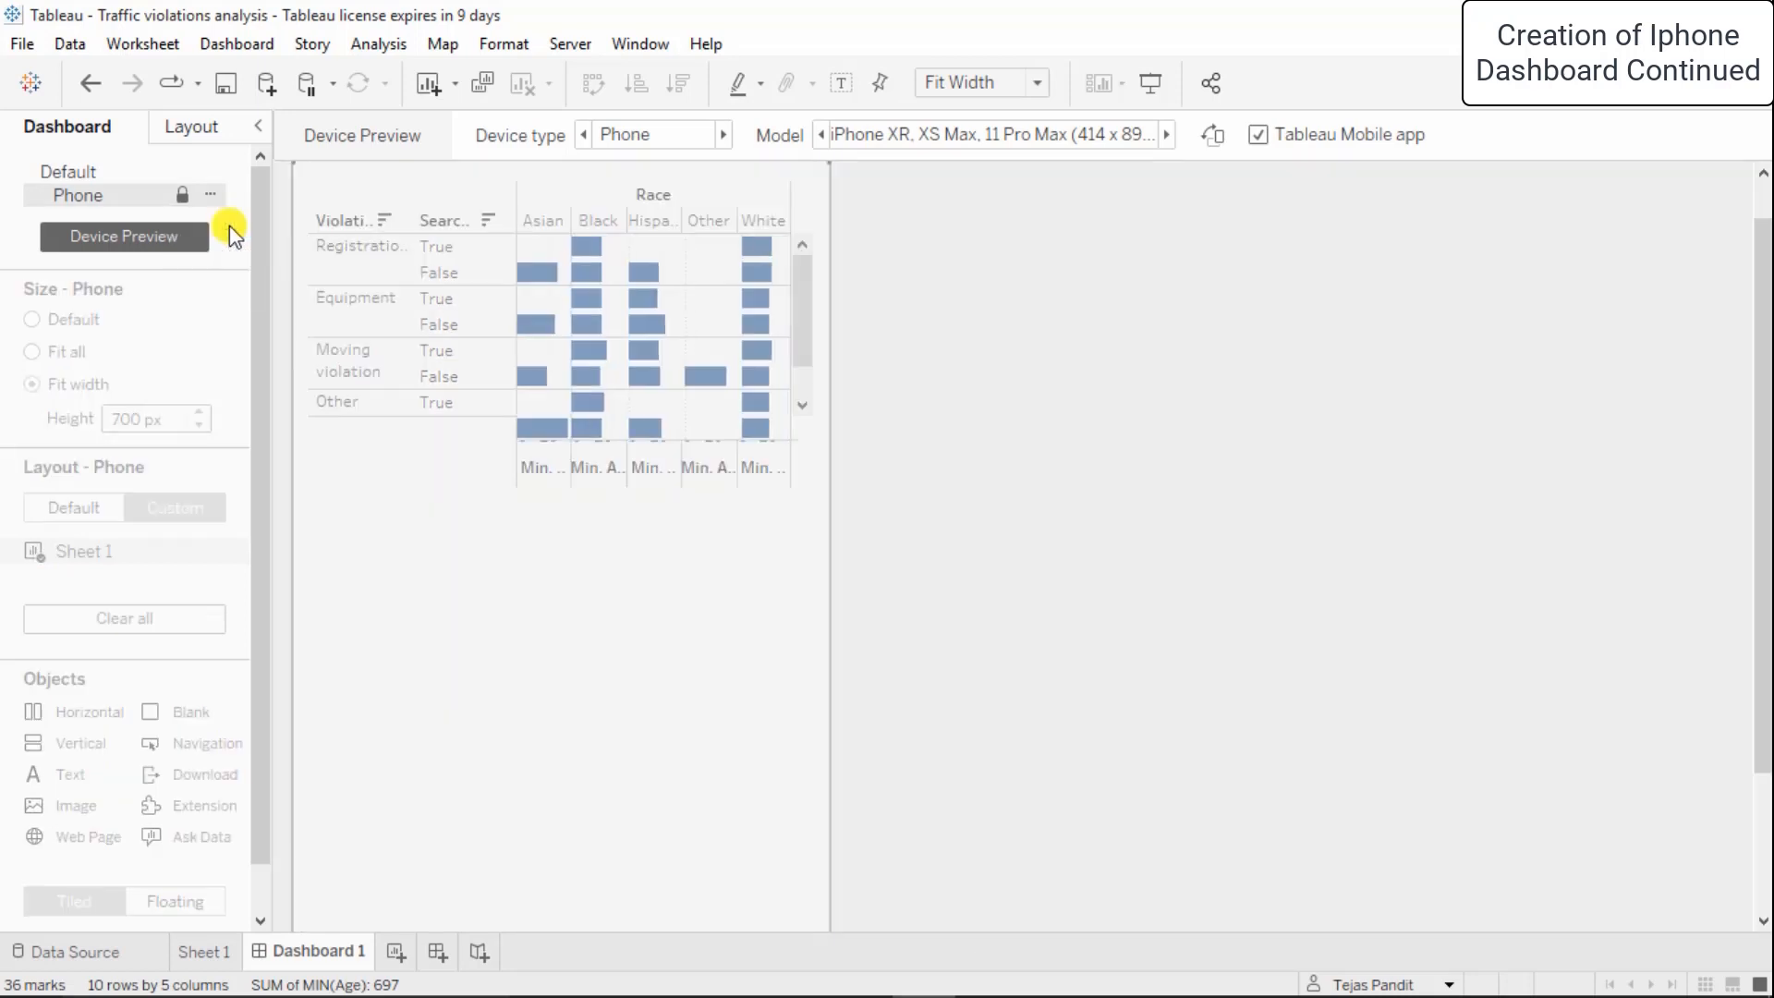
left_click(569, 636)
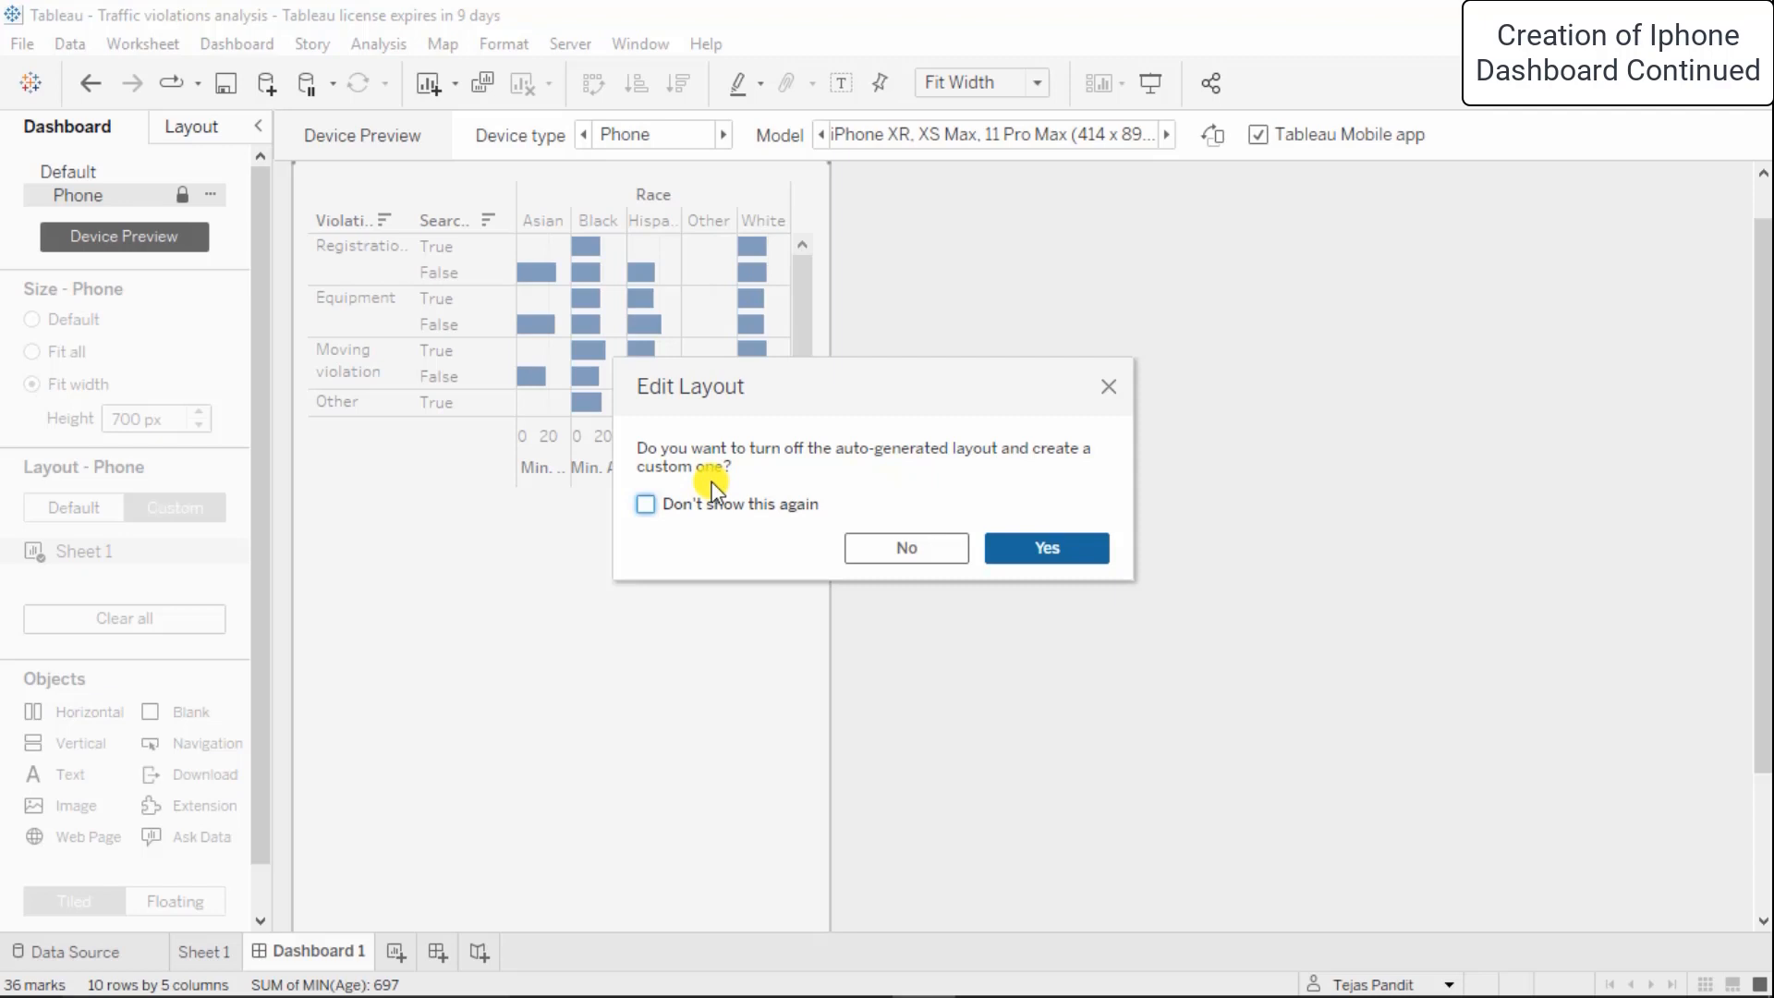
left_click(1001, 547)
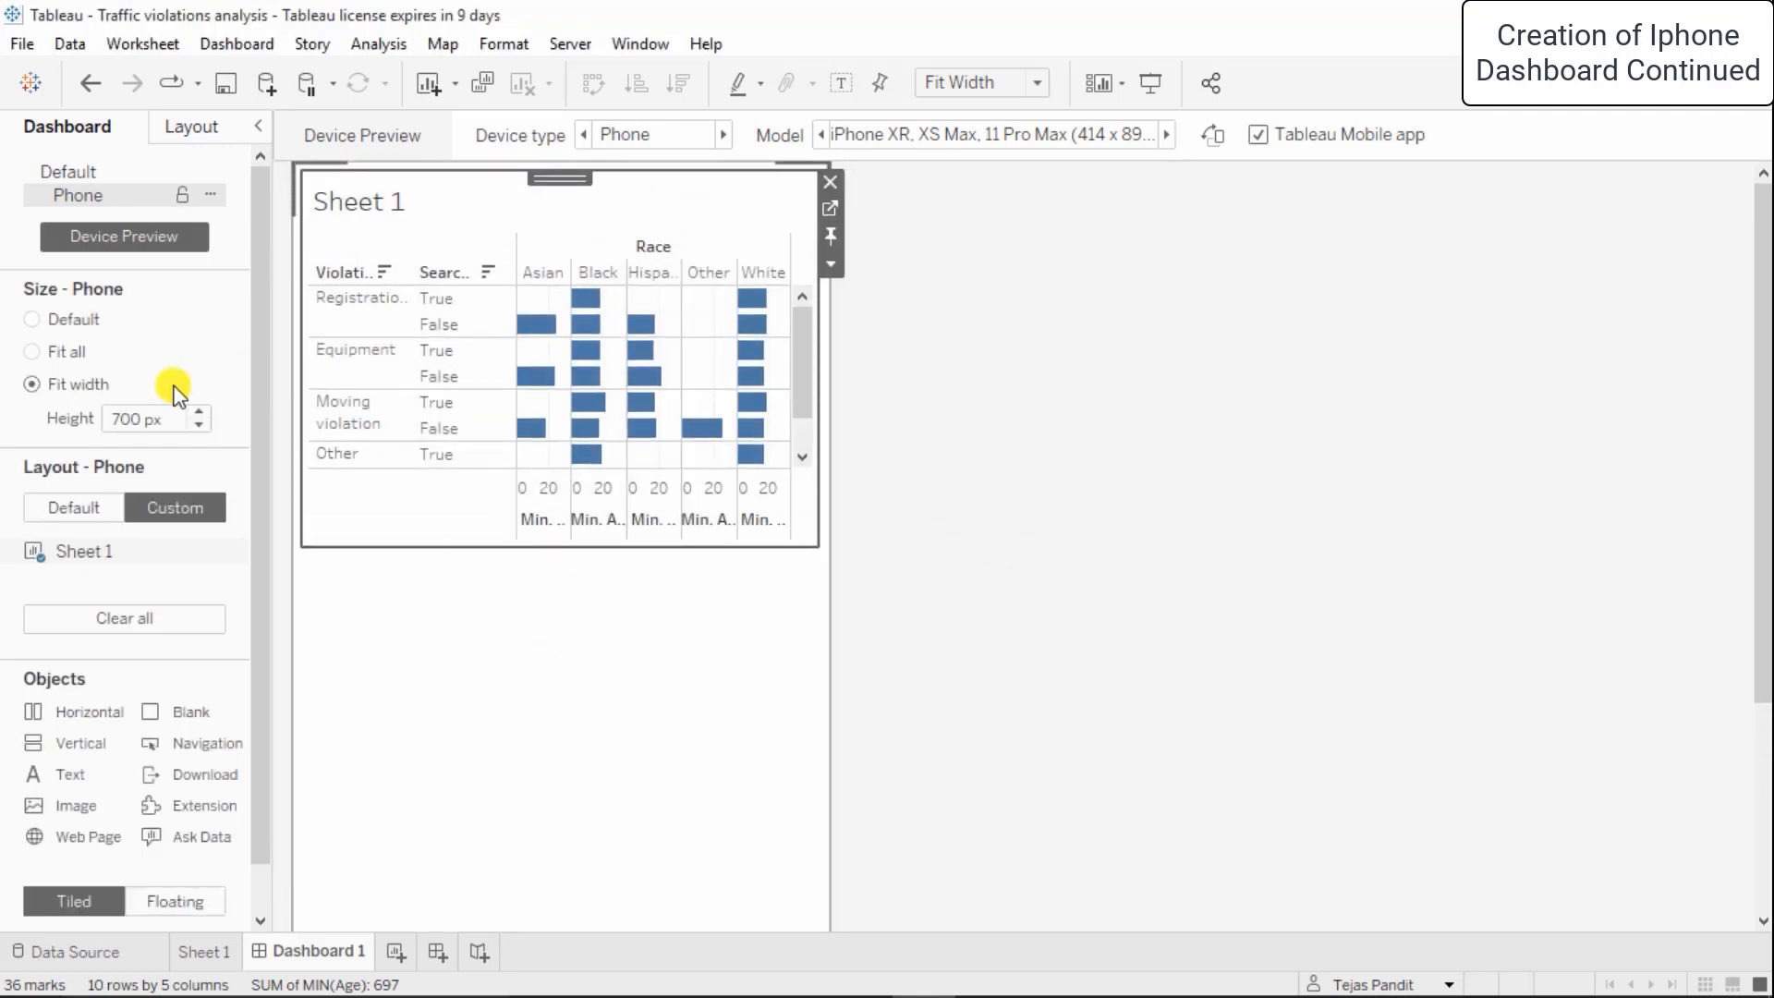
Optimize the custom phone layout of the dashboard
left_click(210, 195)
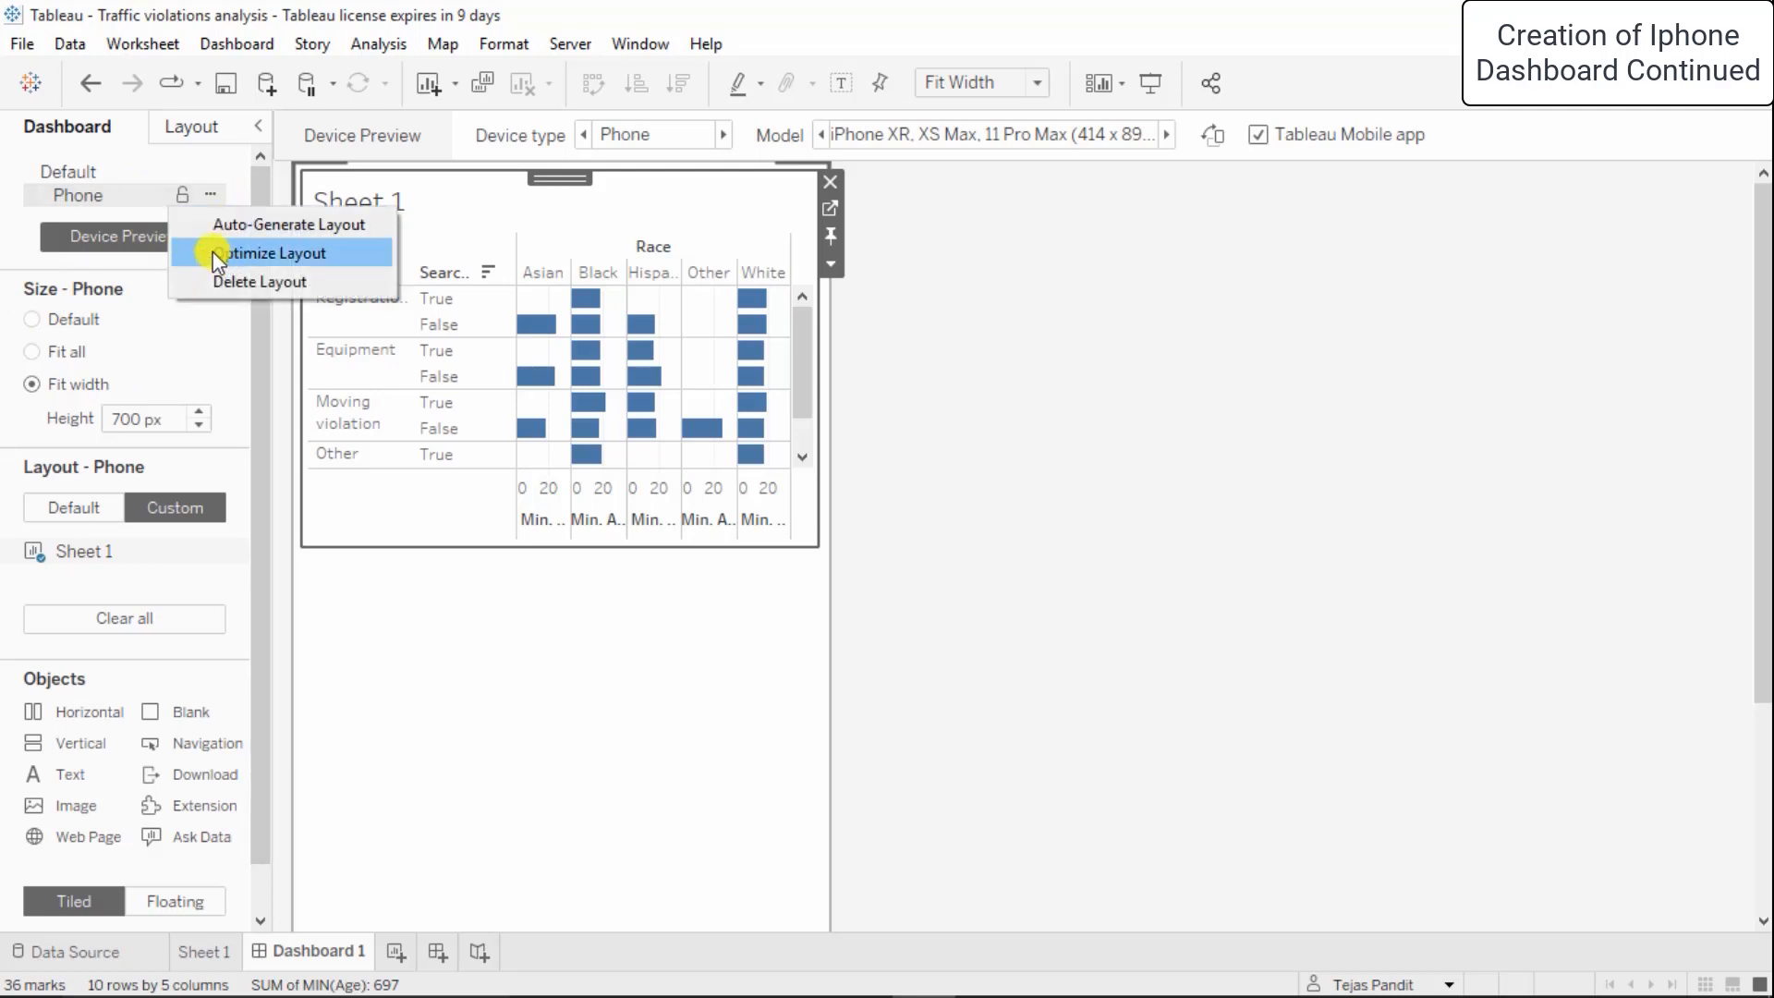
left_click(218, 255)
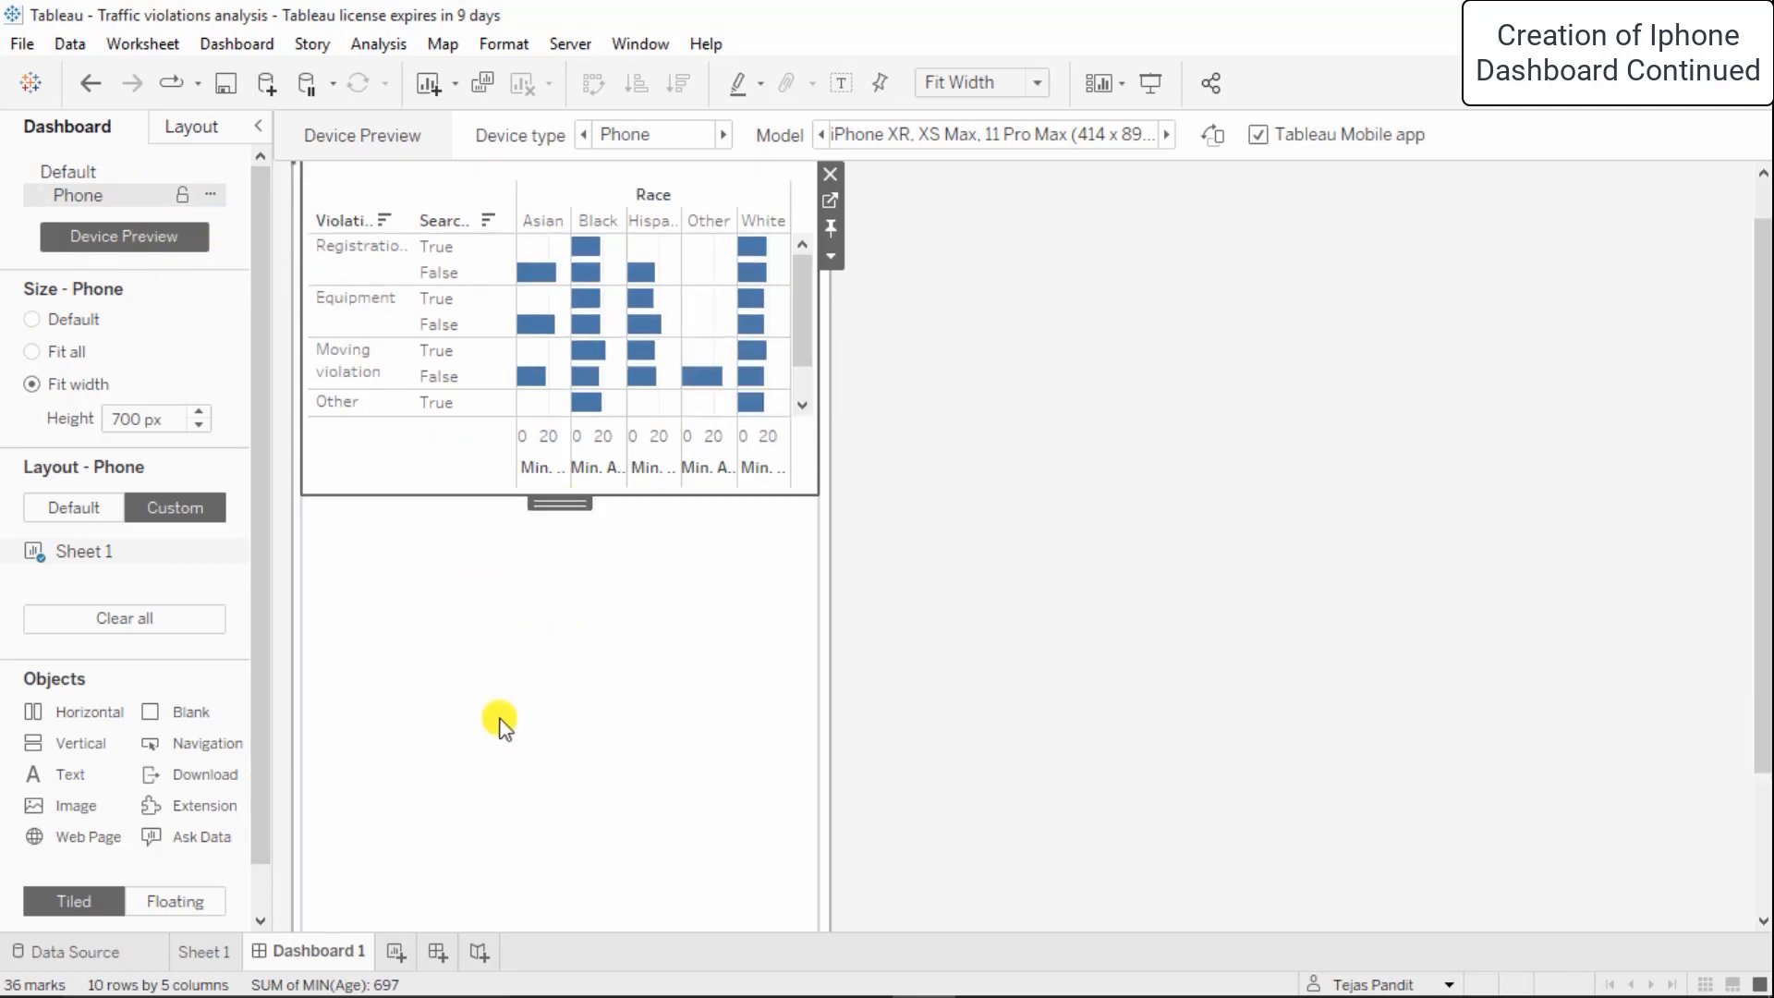
scroll(500, 718, "up", 2)
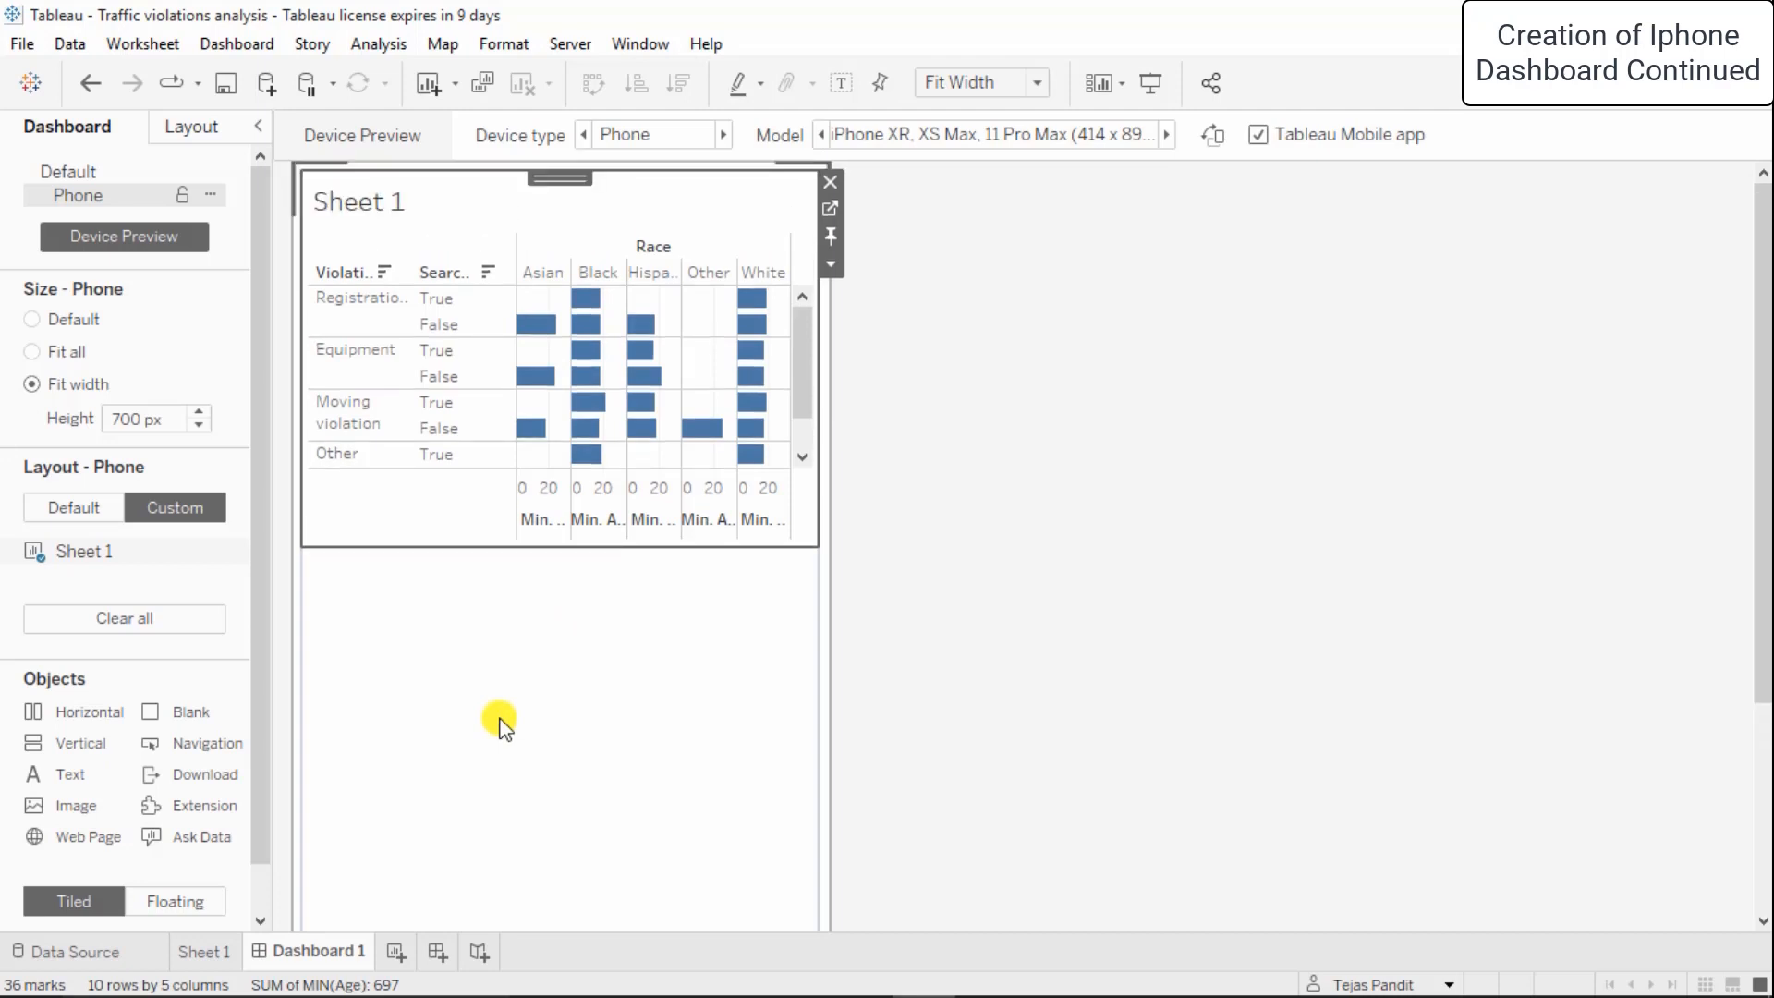
left_click(211, 194)
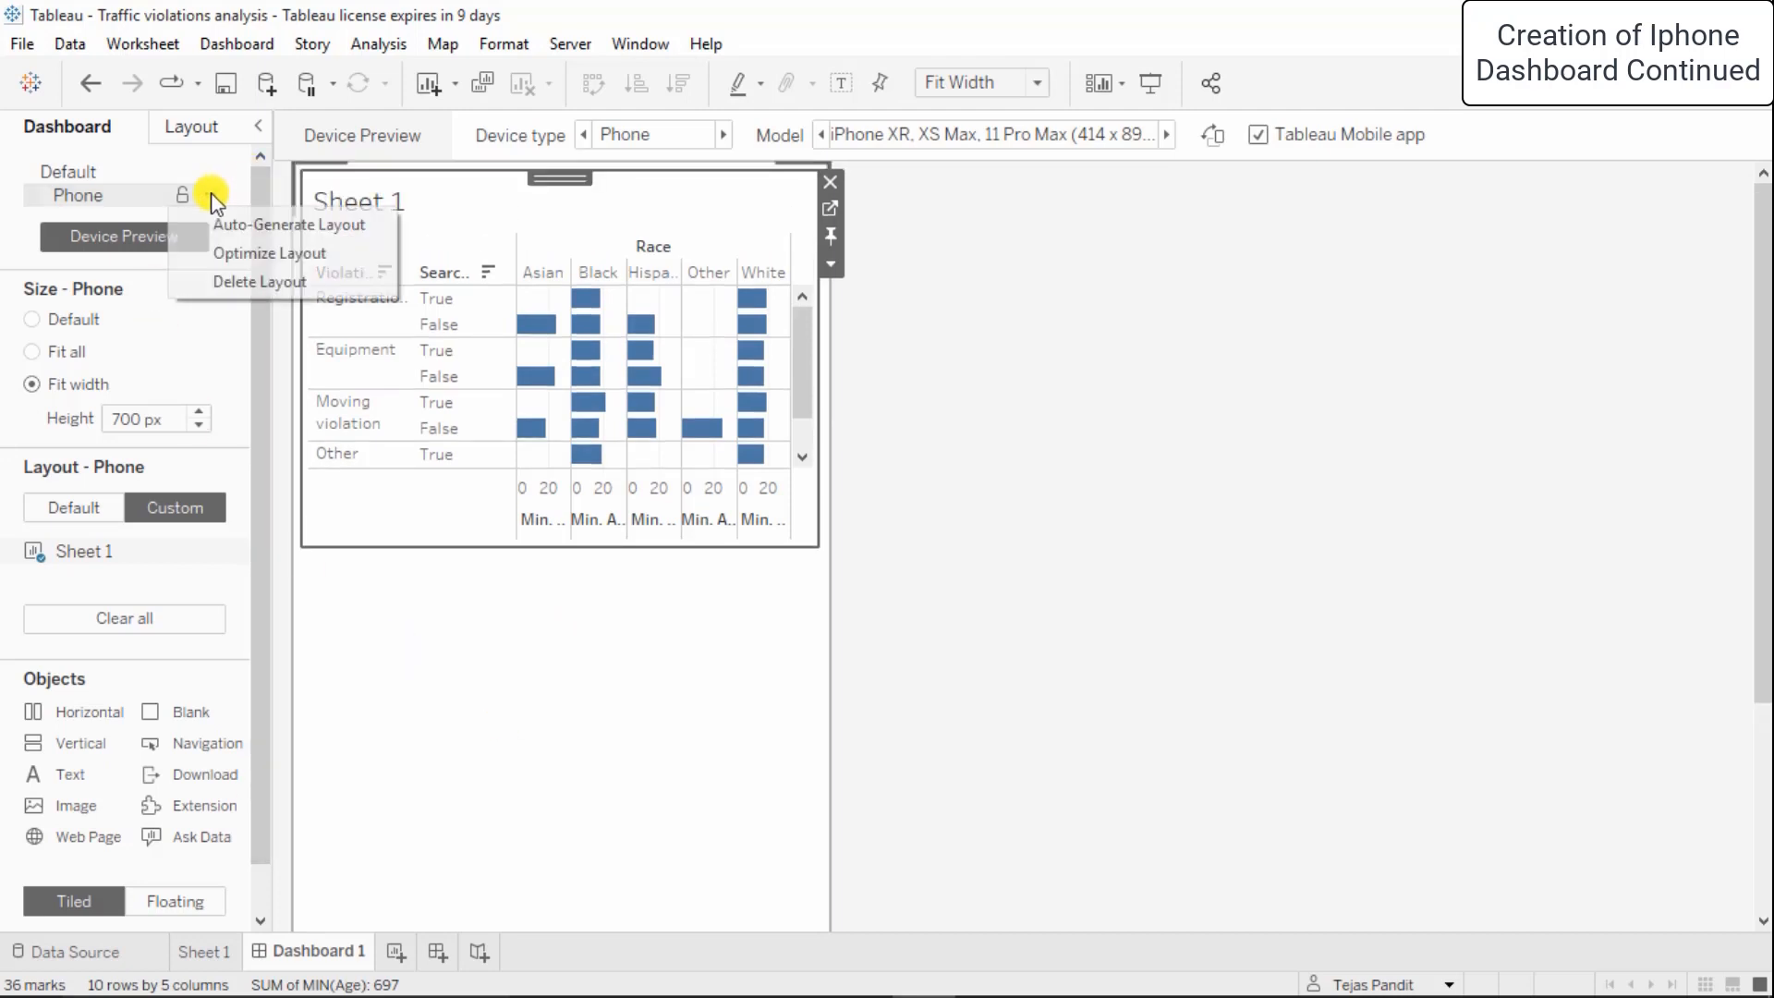
left_click(242, 280)
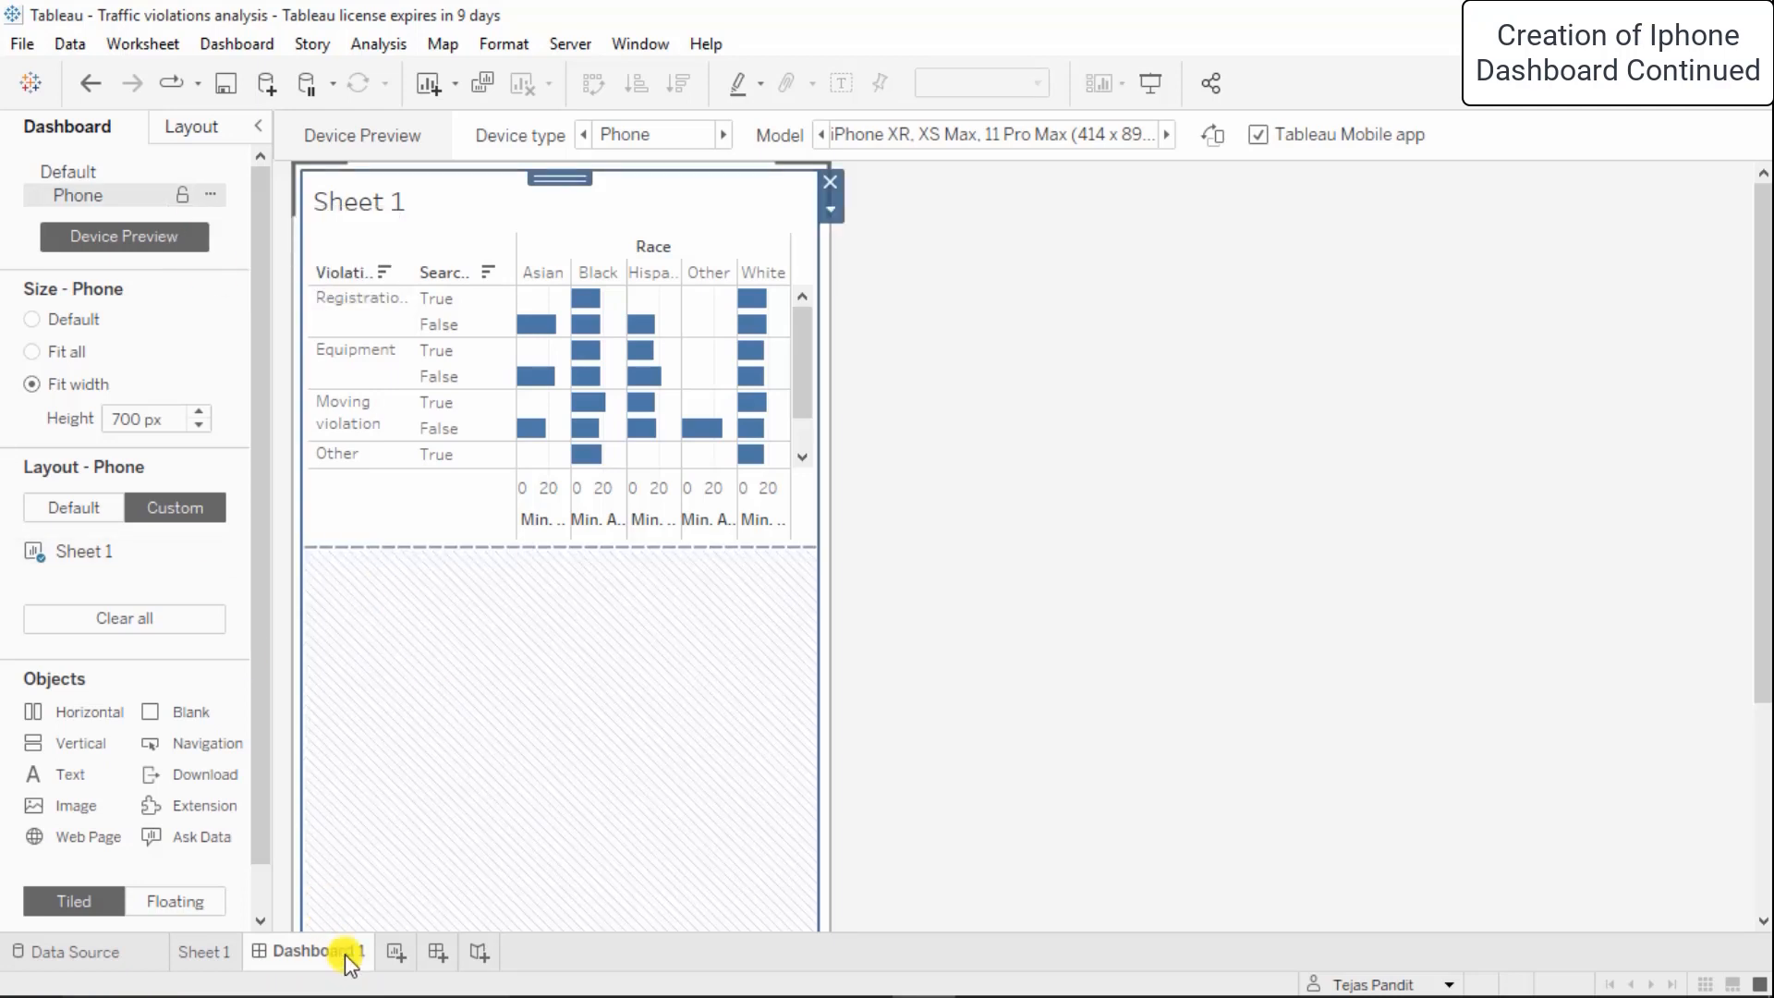
Create a new worksheet with Arrested and Search conducted as columns and Violation as rows
left_click(207, 951)
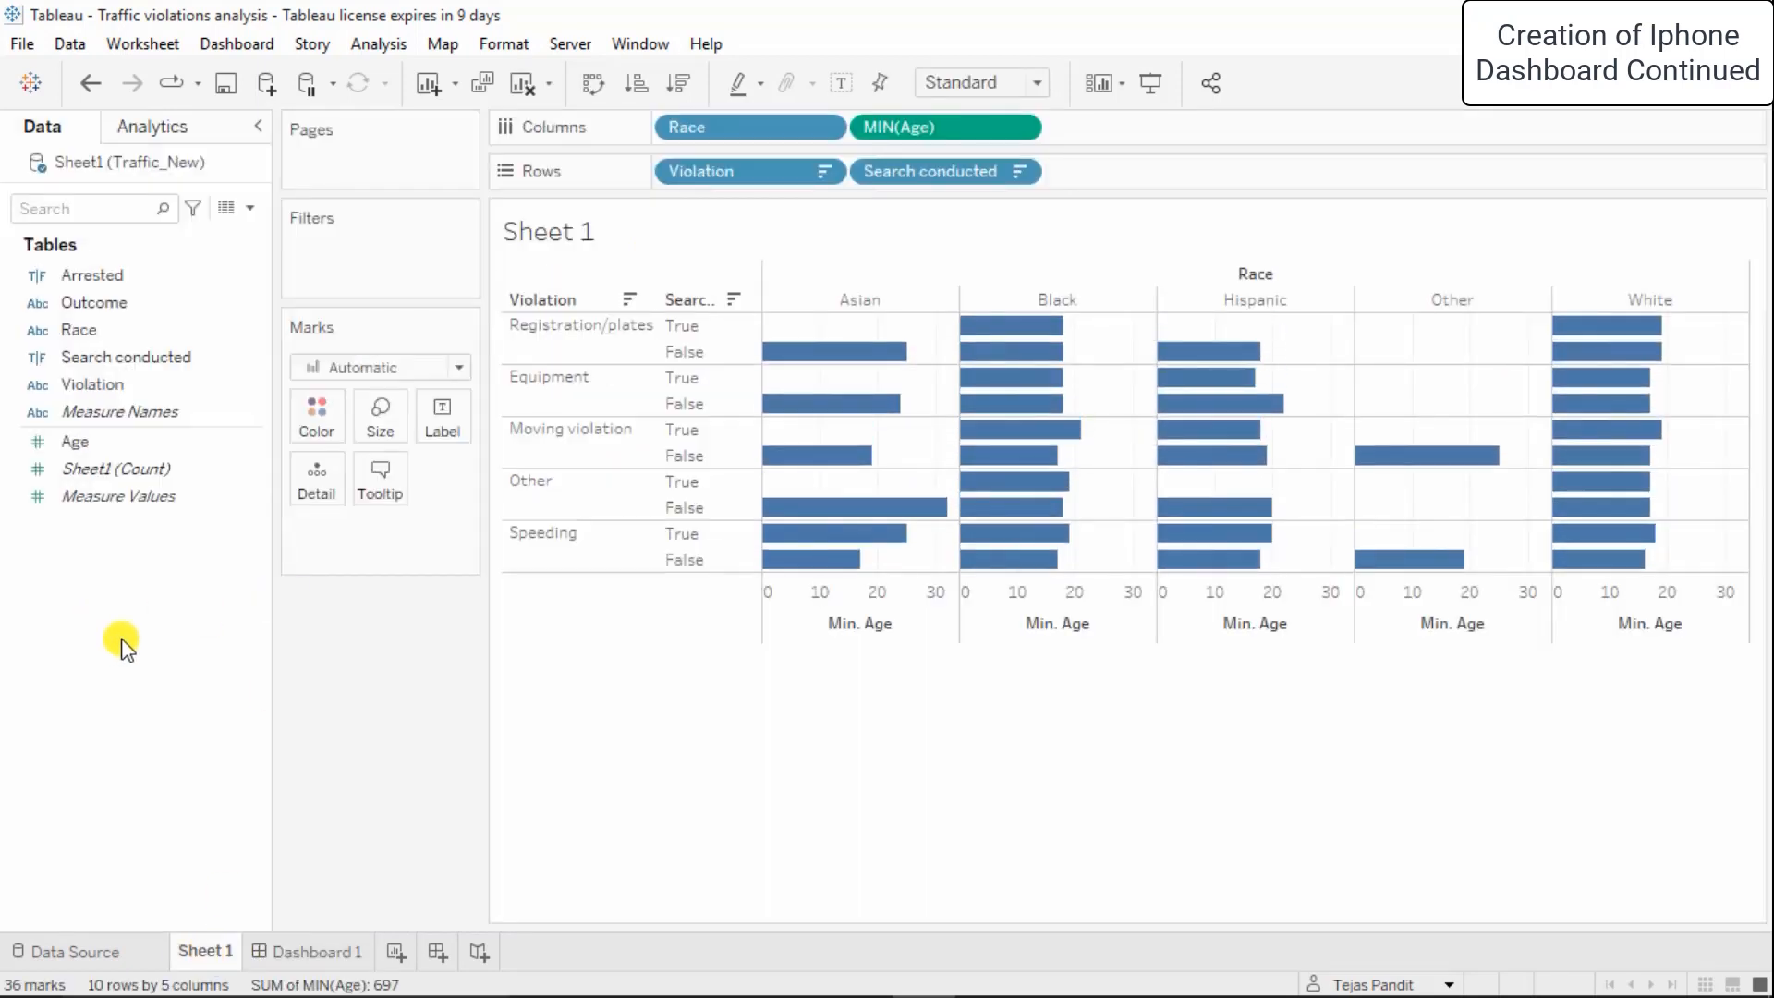
left_click(399, 952)
left_click_drag(142, 279, 752, 125)
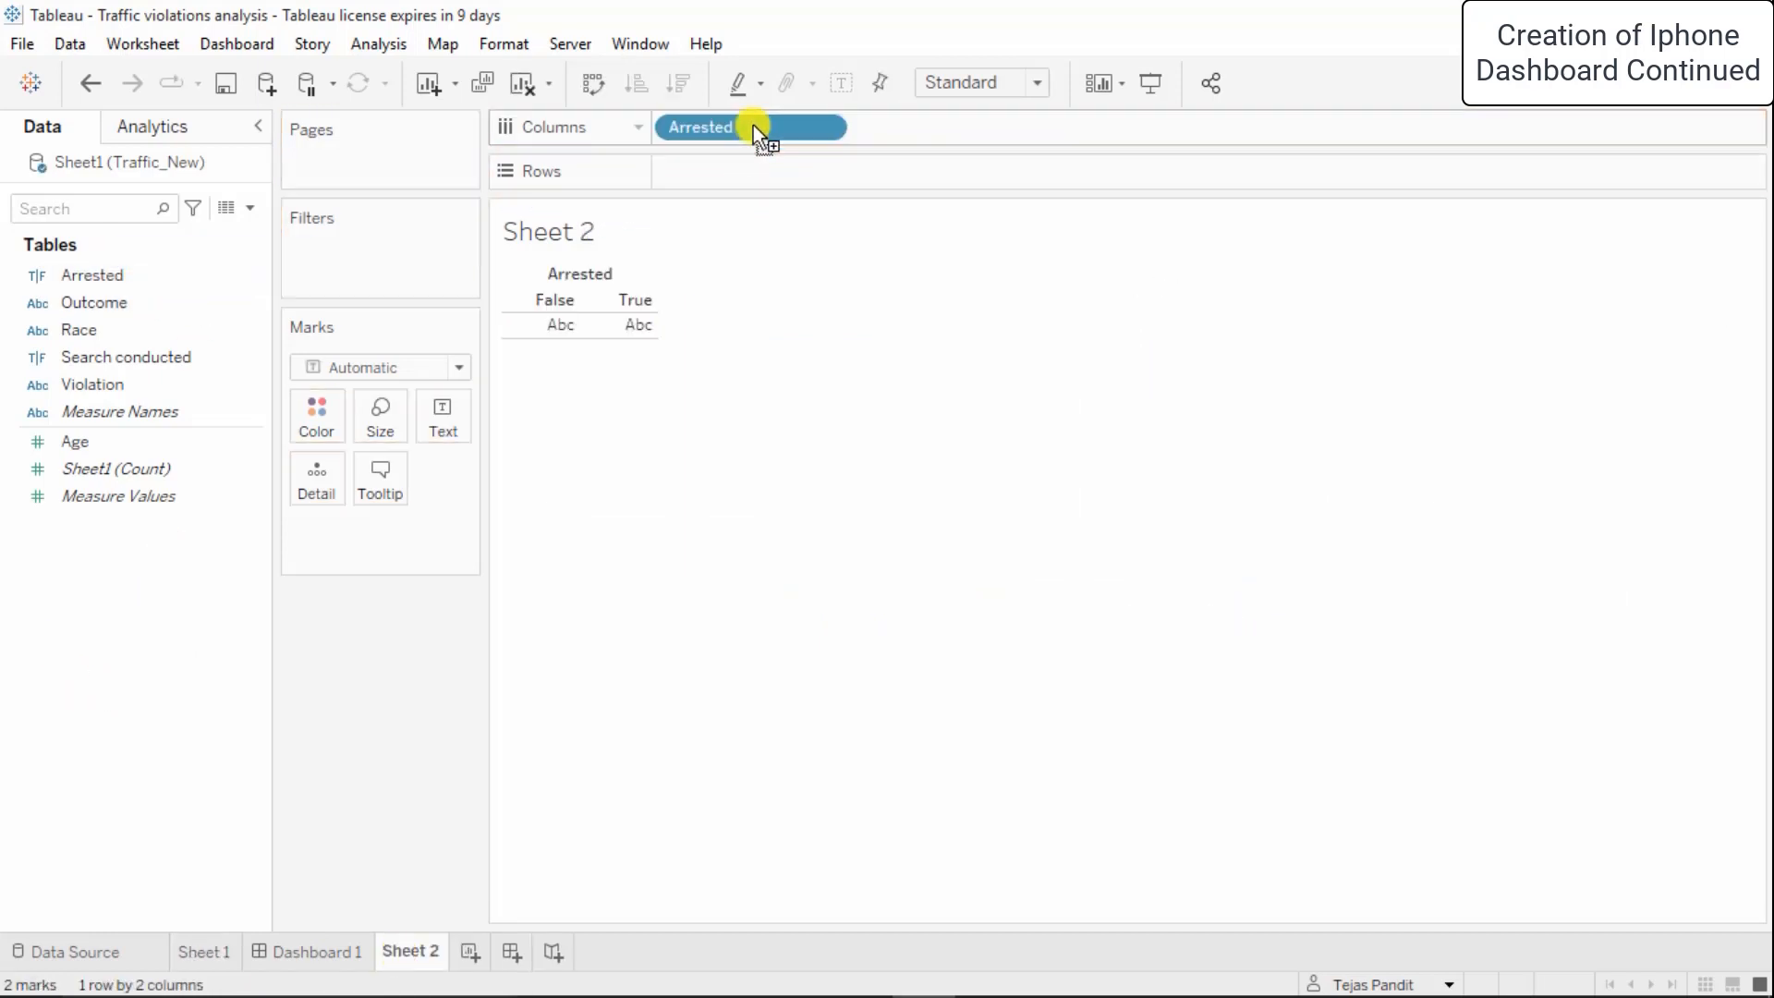
left_click_drag(109, 362, 909, 140)
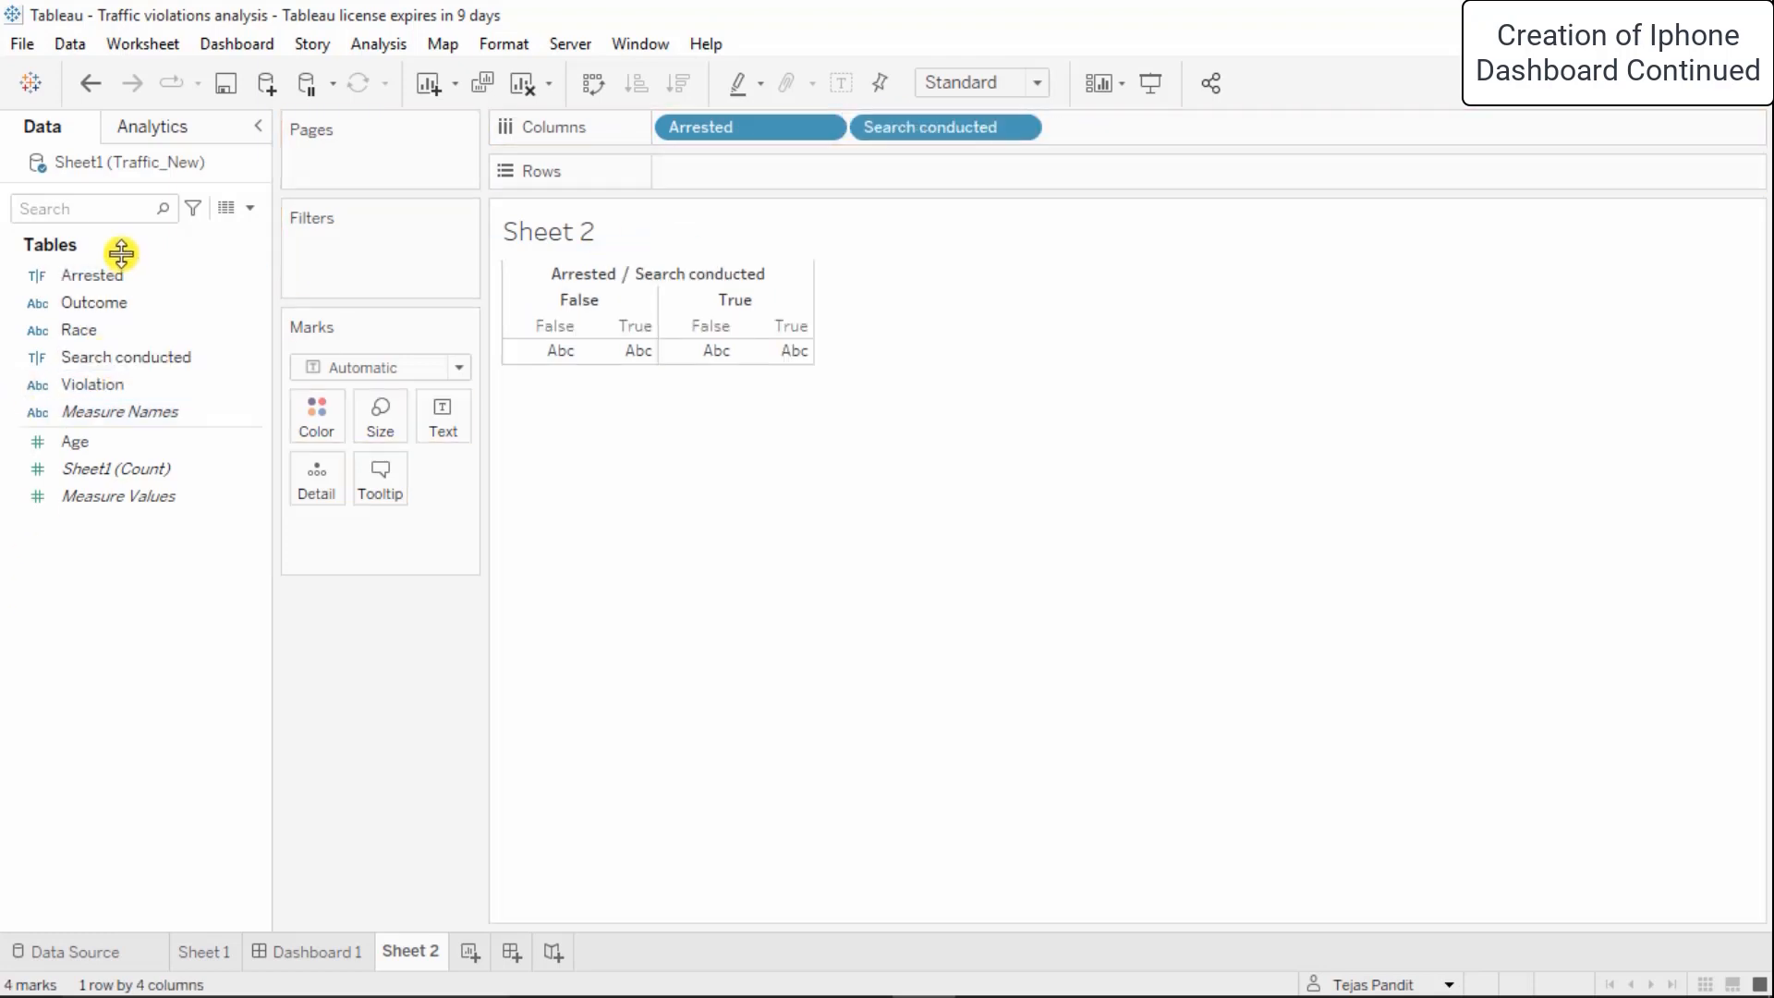
left_click(92, 392)
left_click_drag(103, 388, 979, 171)
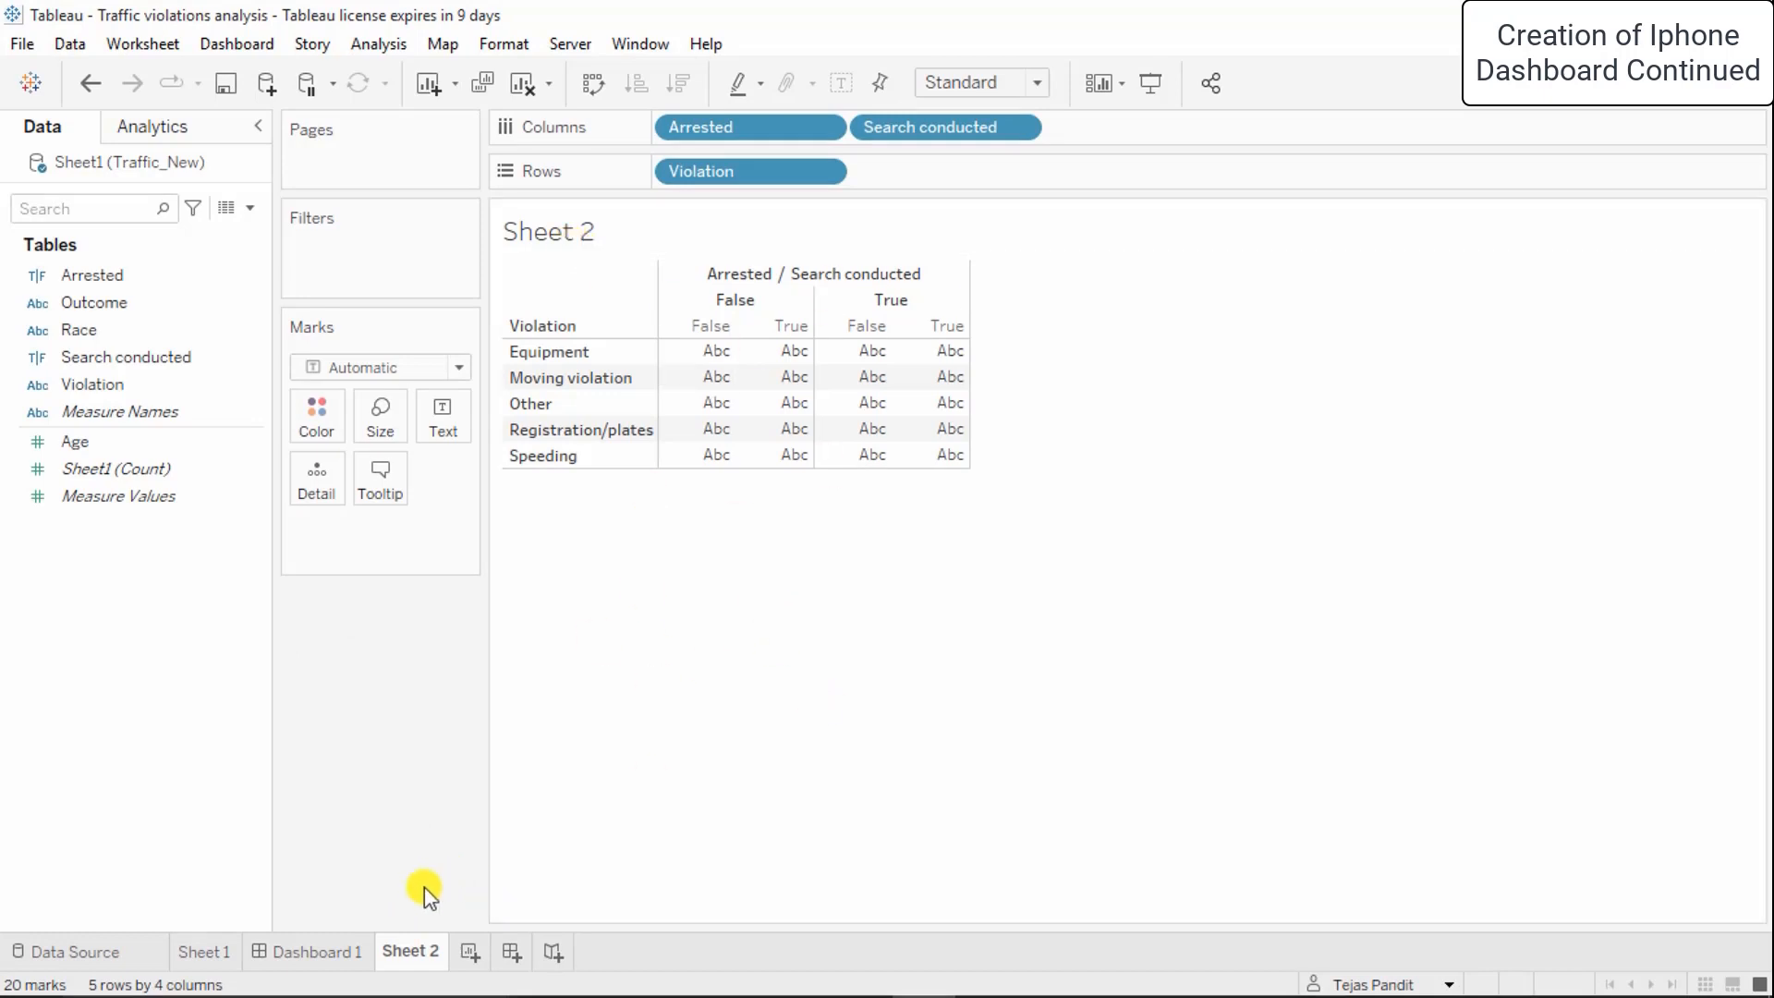
Replace the new worksheet's title with "Arrests and Searches"
right_click(547, 227)
left_click(620, 240)
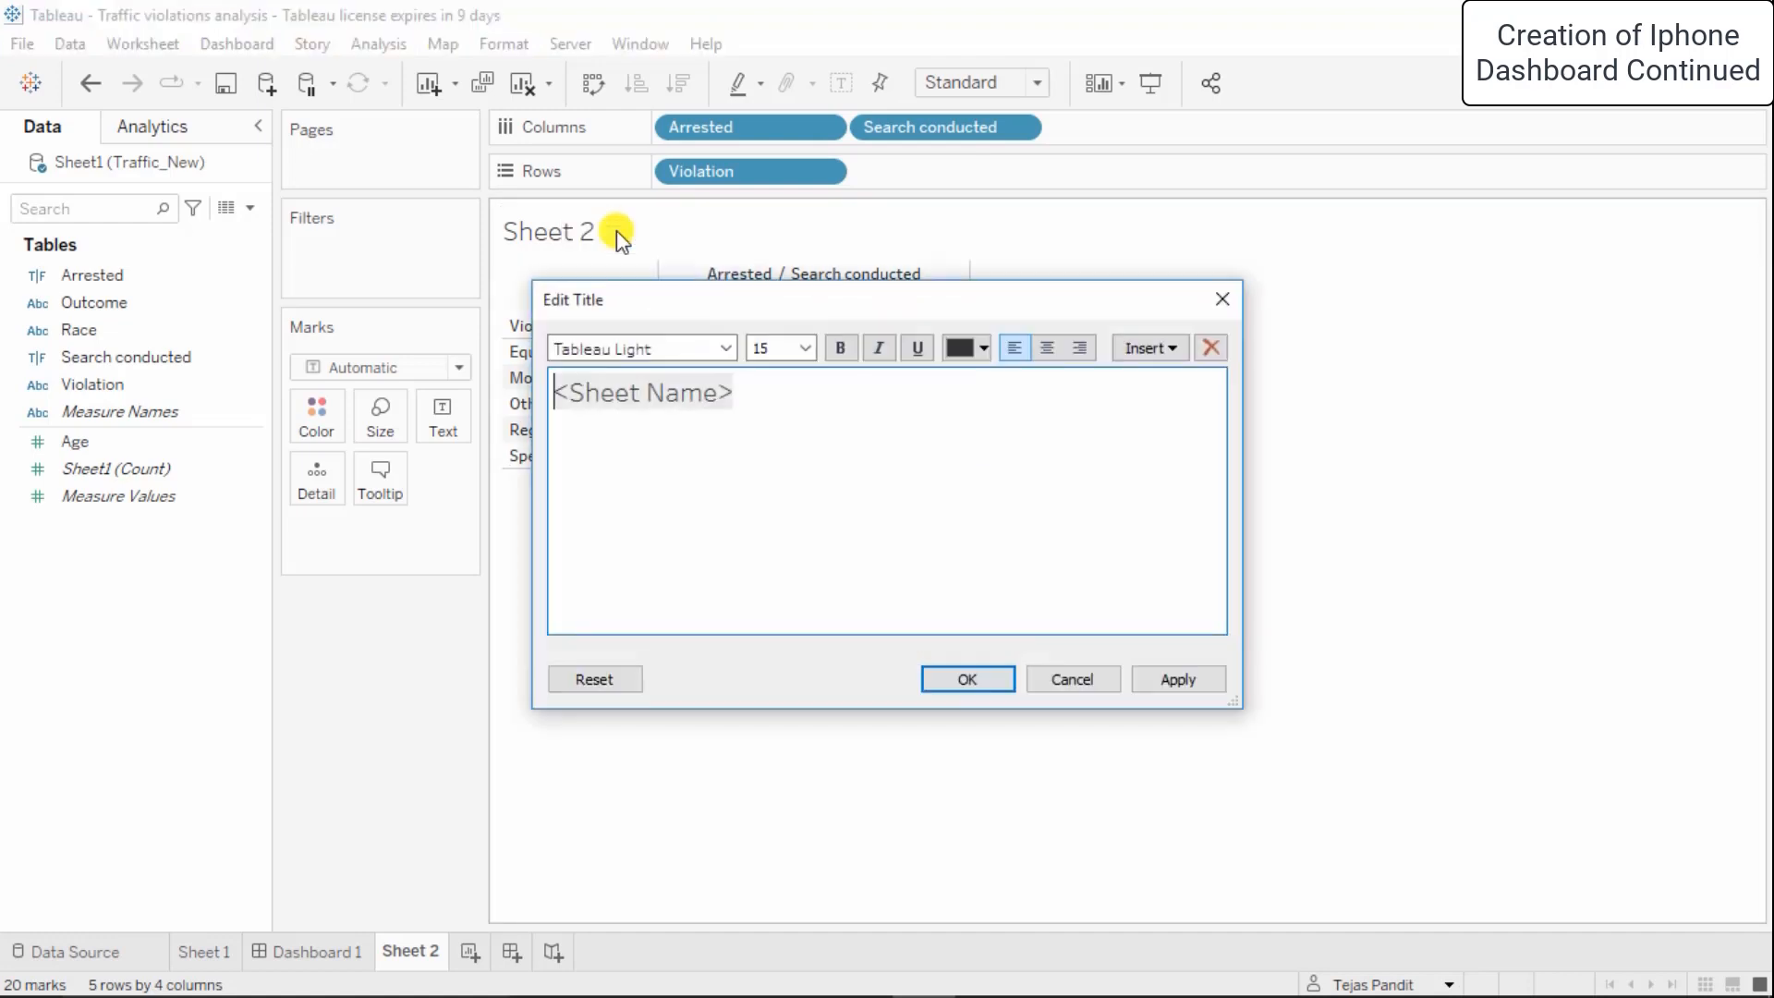
key("Delete")
key("Delete")
key("Delete")
key("Delete")
key("Delete")
key("Delete")
key("Delete")
key("Delete")
key("Delete")
key("Delete")
key("Delete")
key("Delete")
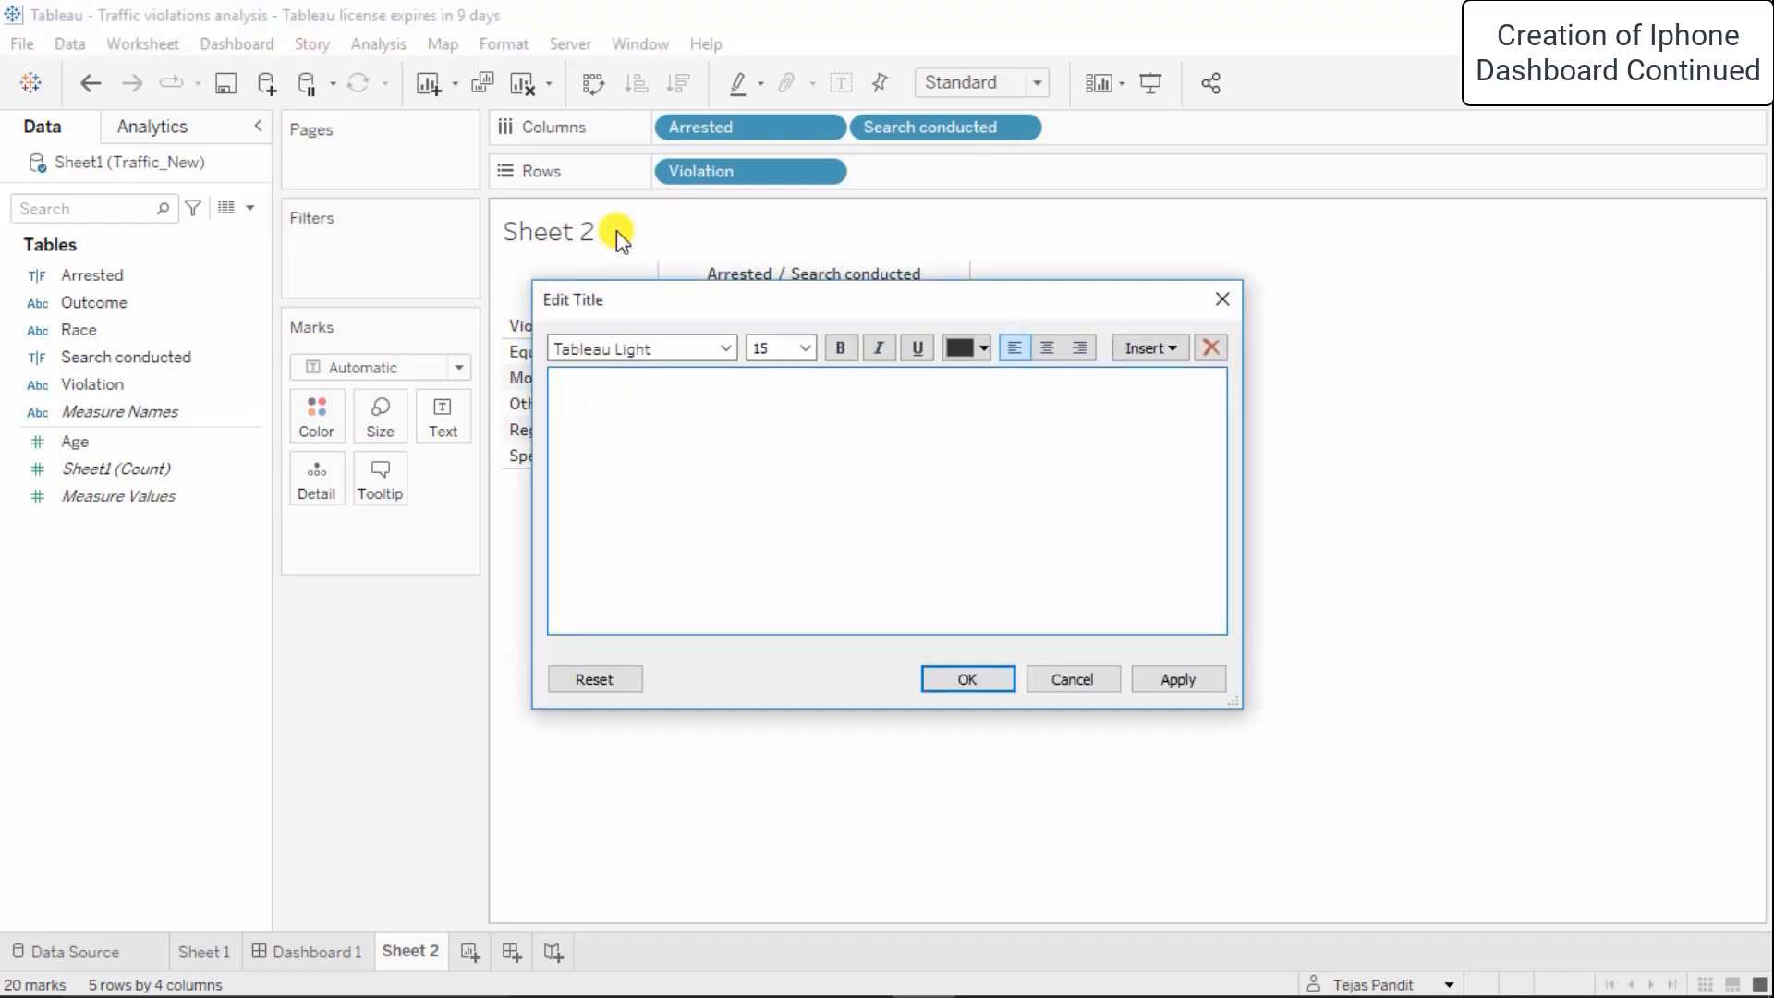
type("Arrests and Searches")
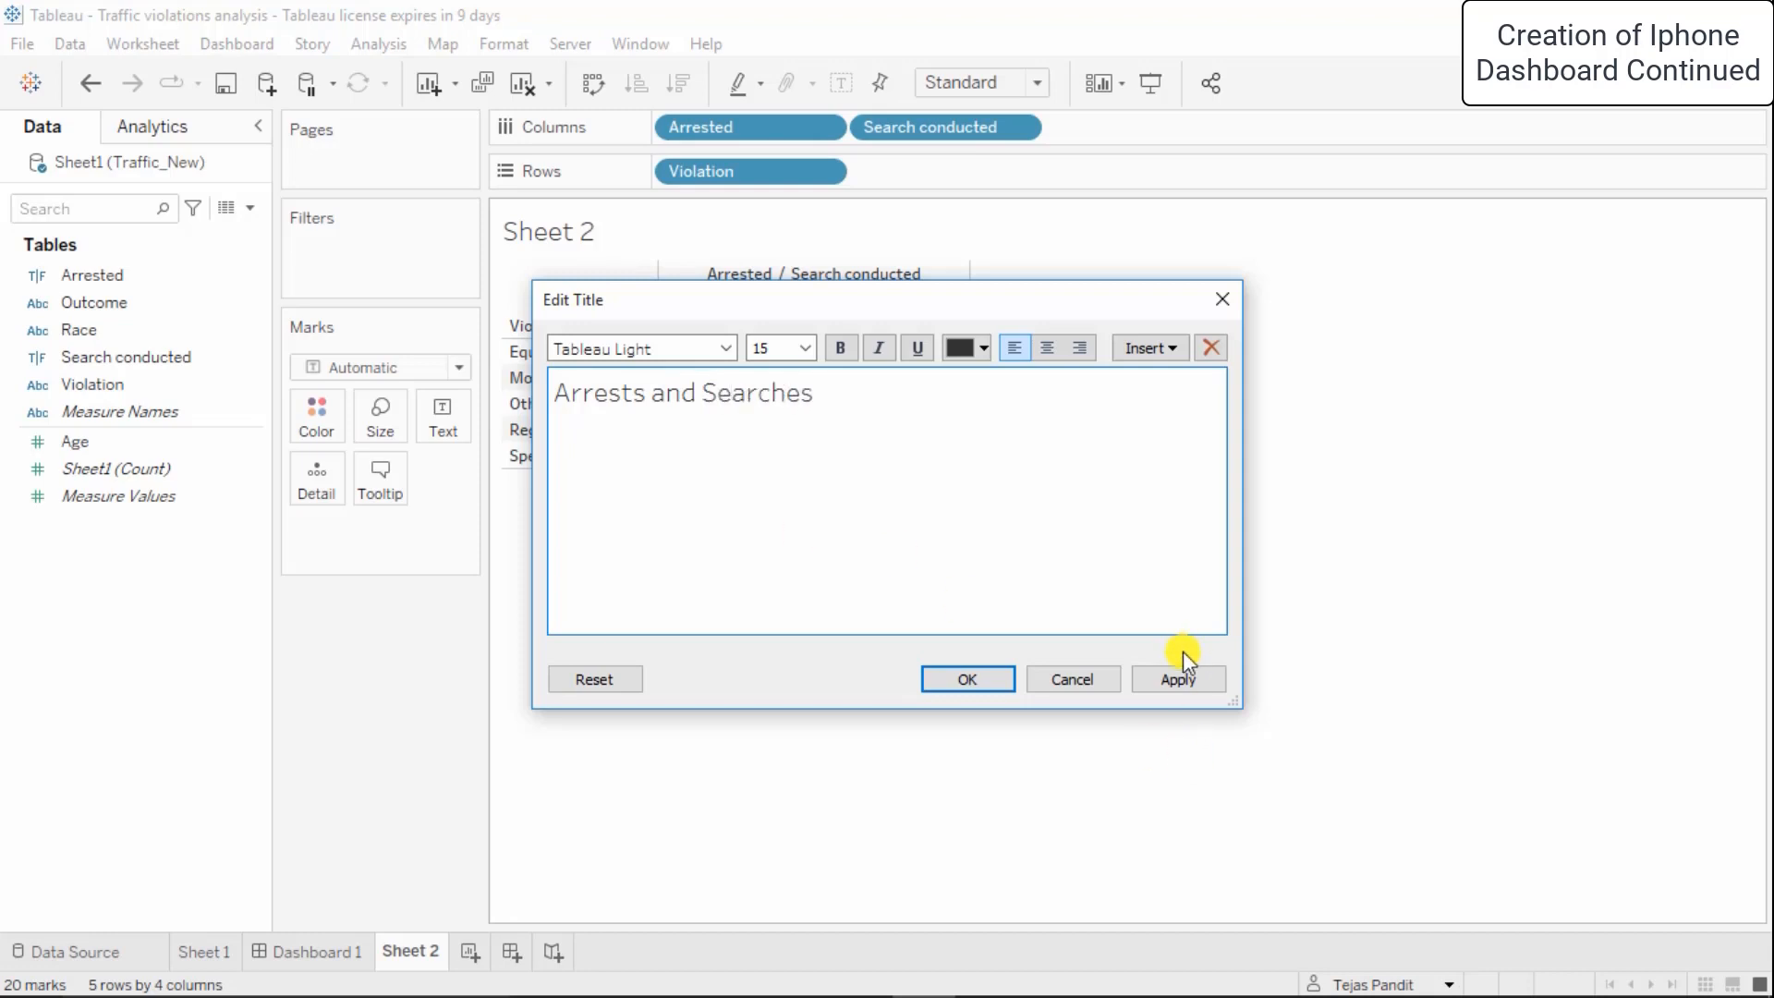
left_click(1178, 677)
left_click(968, 680)
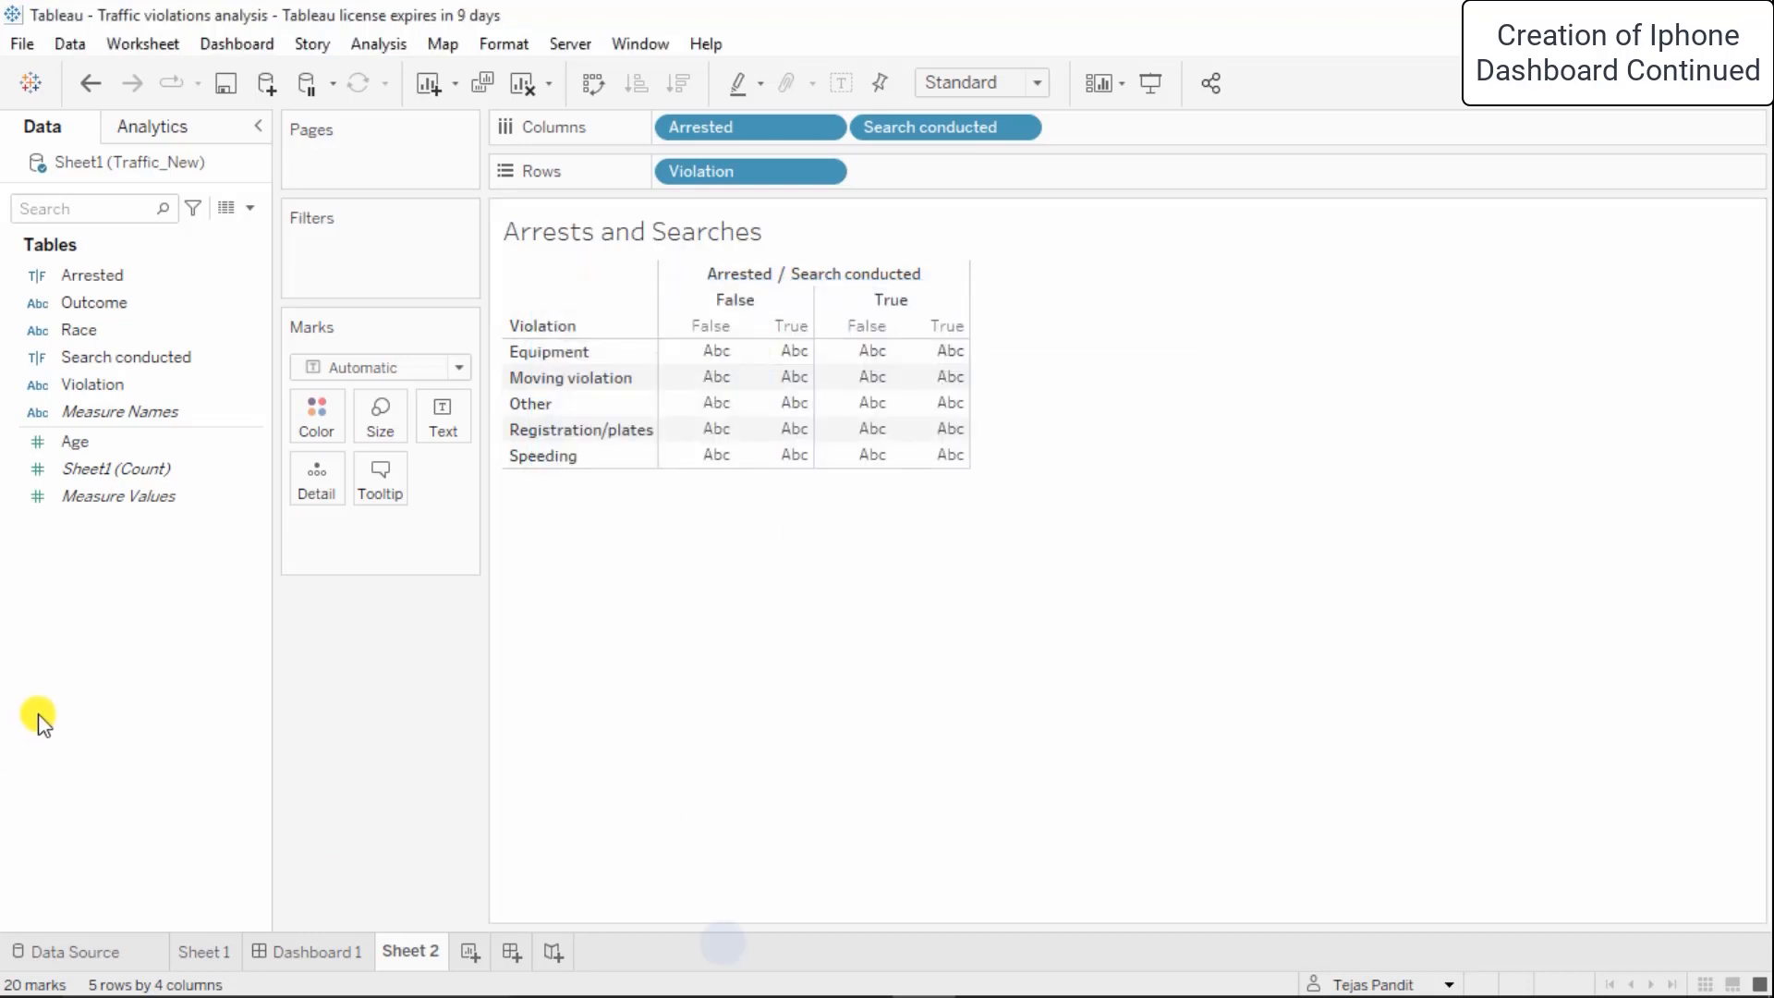
Rename the worksheet Sheet 1 as "Violations"
left_click(214, 947)
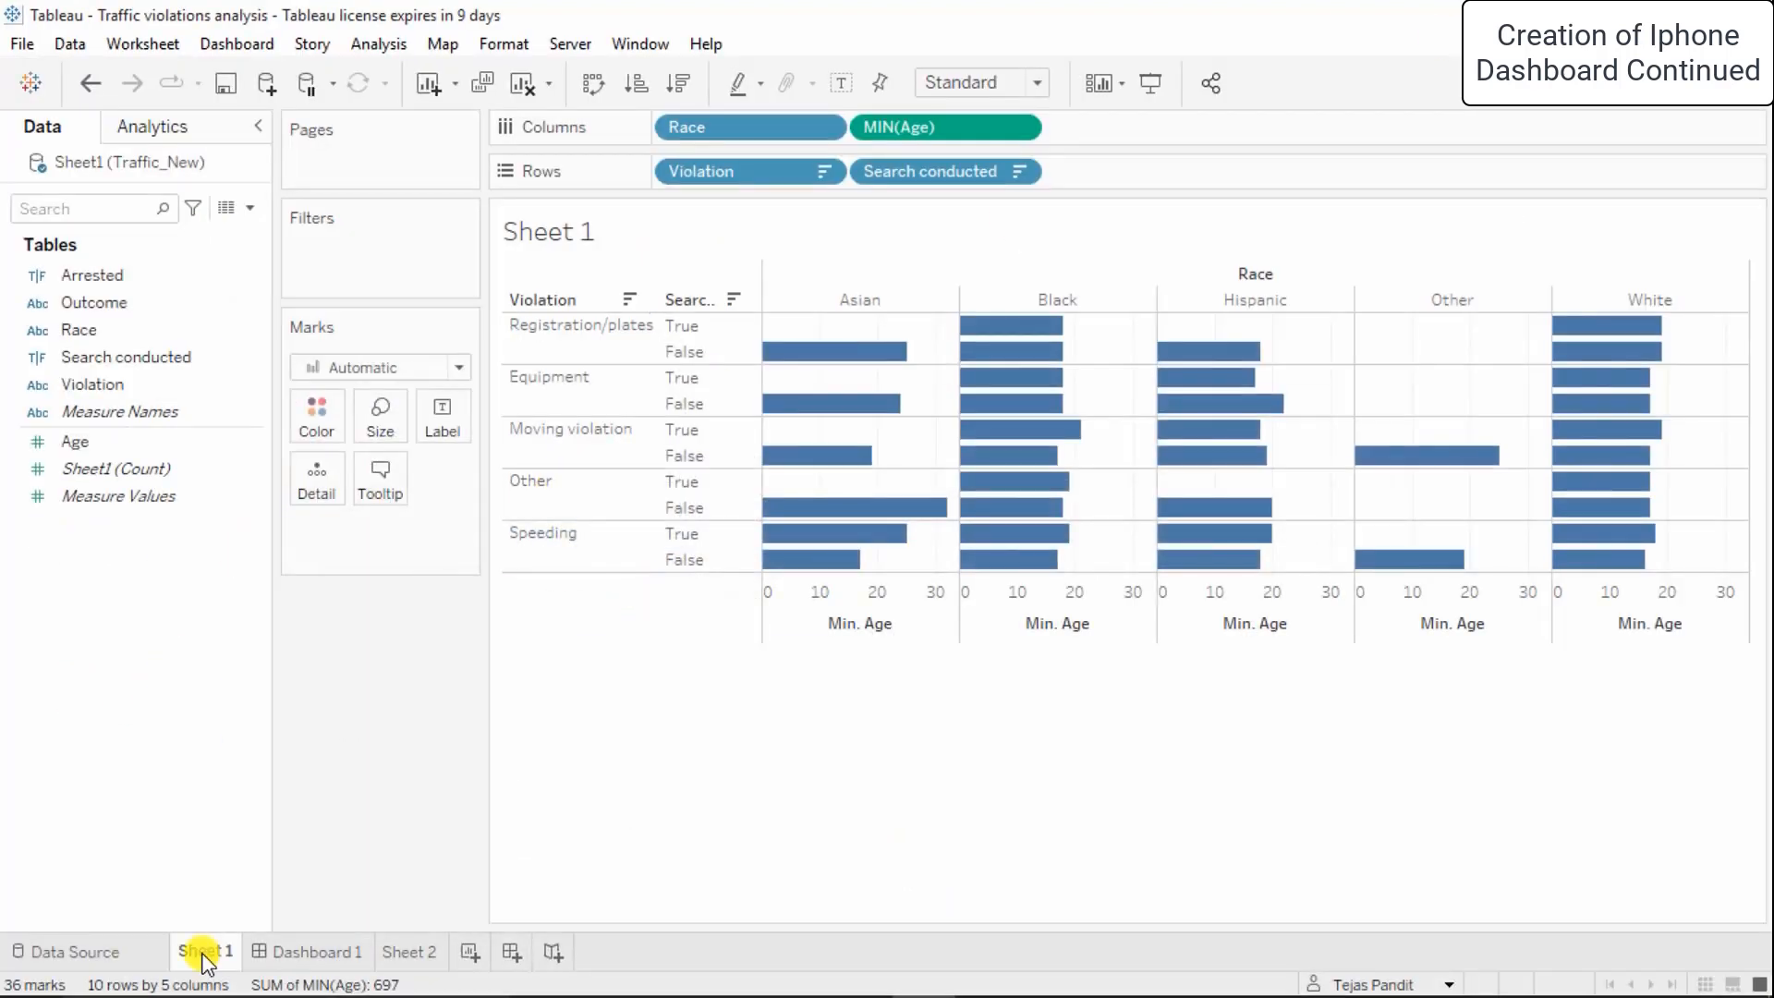
right_click(204, 956)
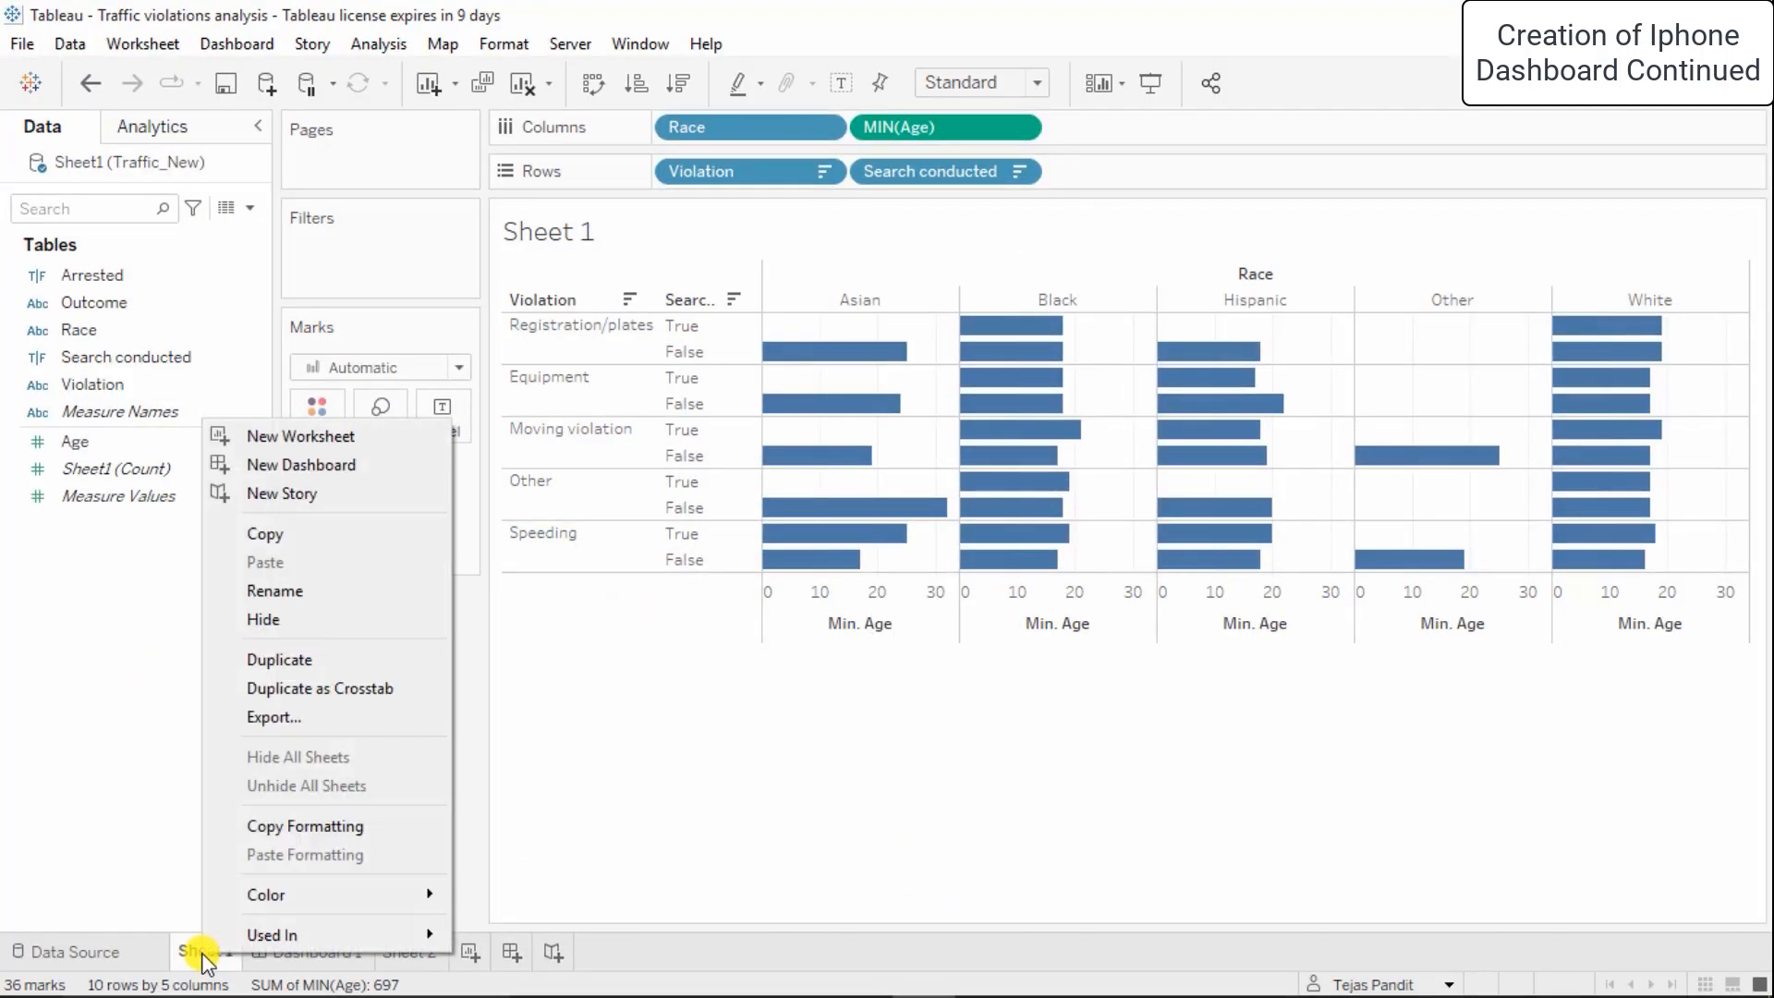
left_click(229, 591)
type("Violations")
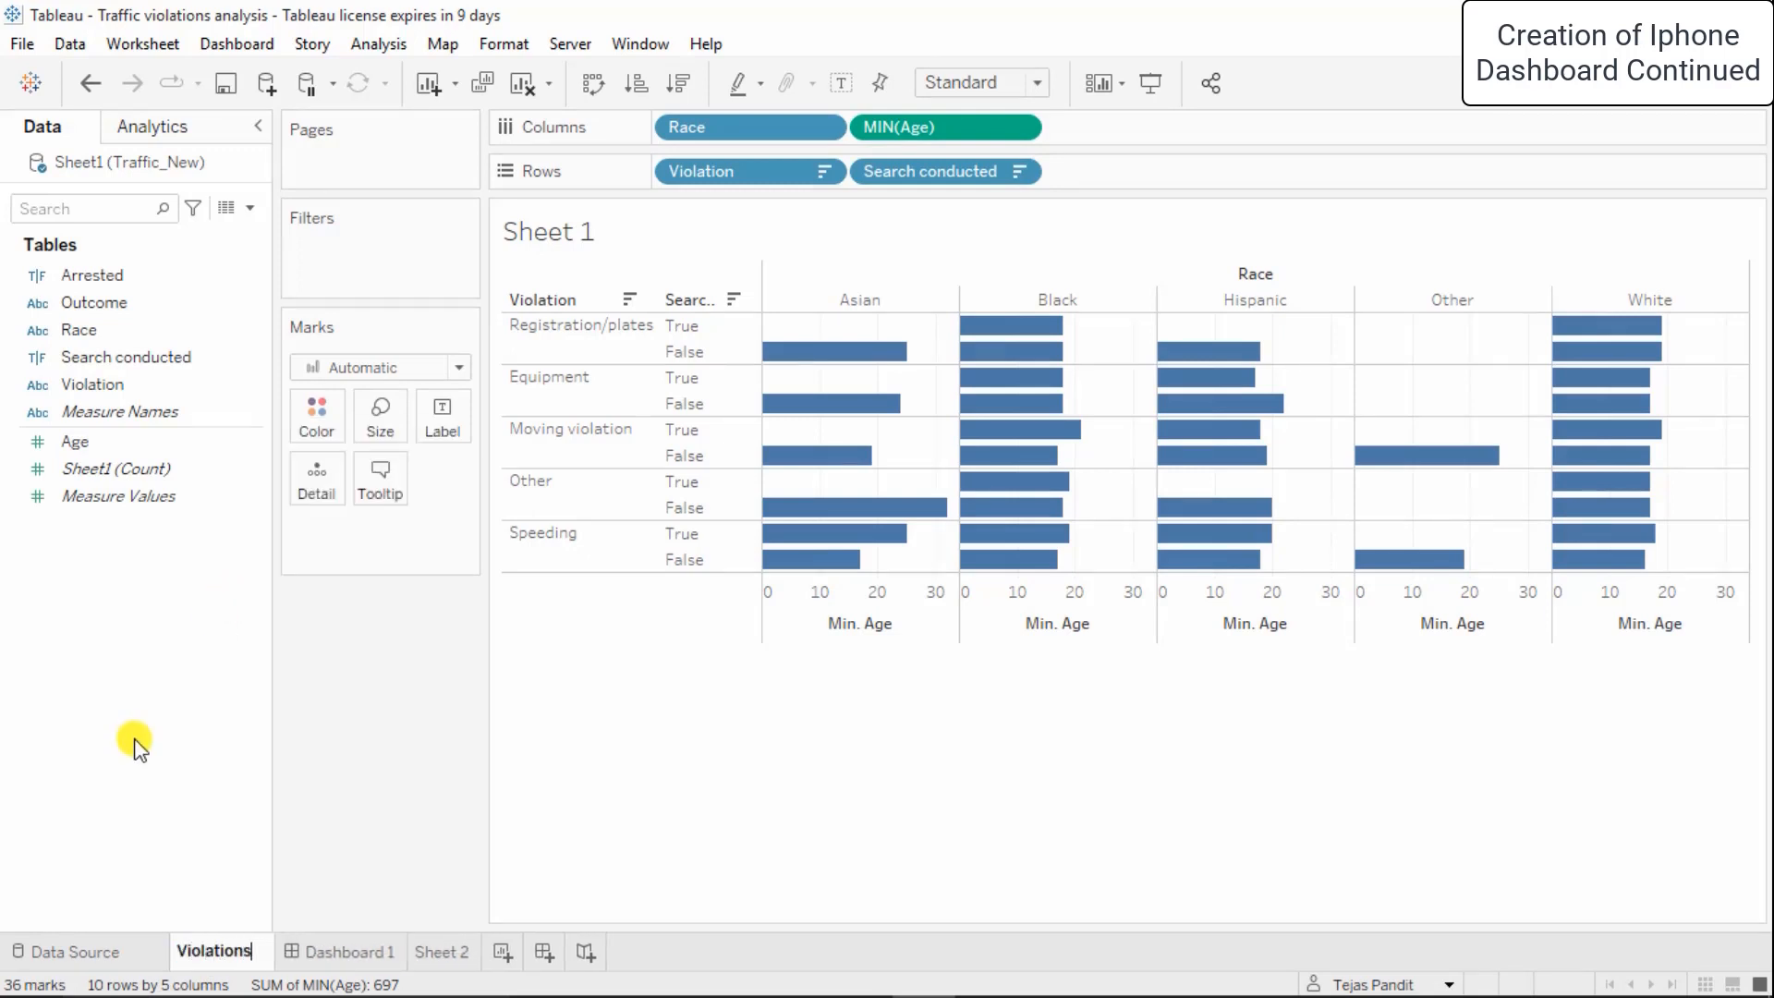
key("Return")
Rename the worksheet Sheet 2 as "Arrests and searches"
left_click(428, 952)
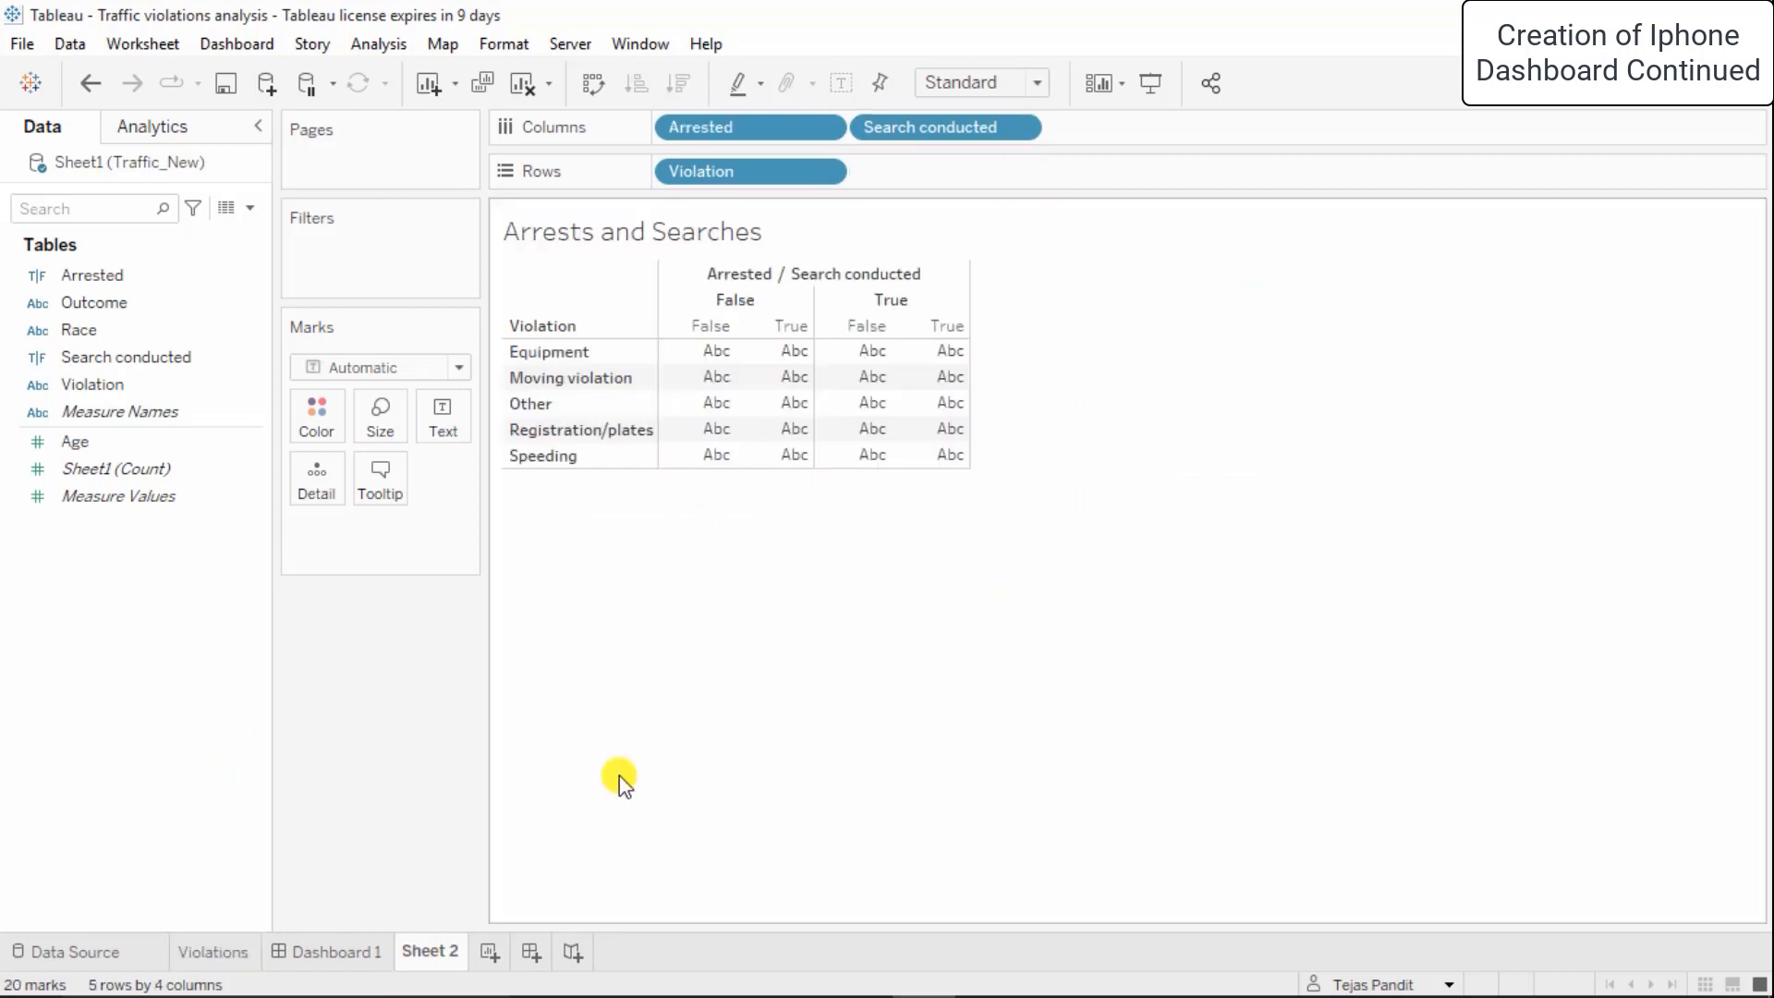
right_click(409, 953)
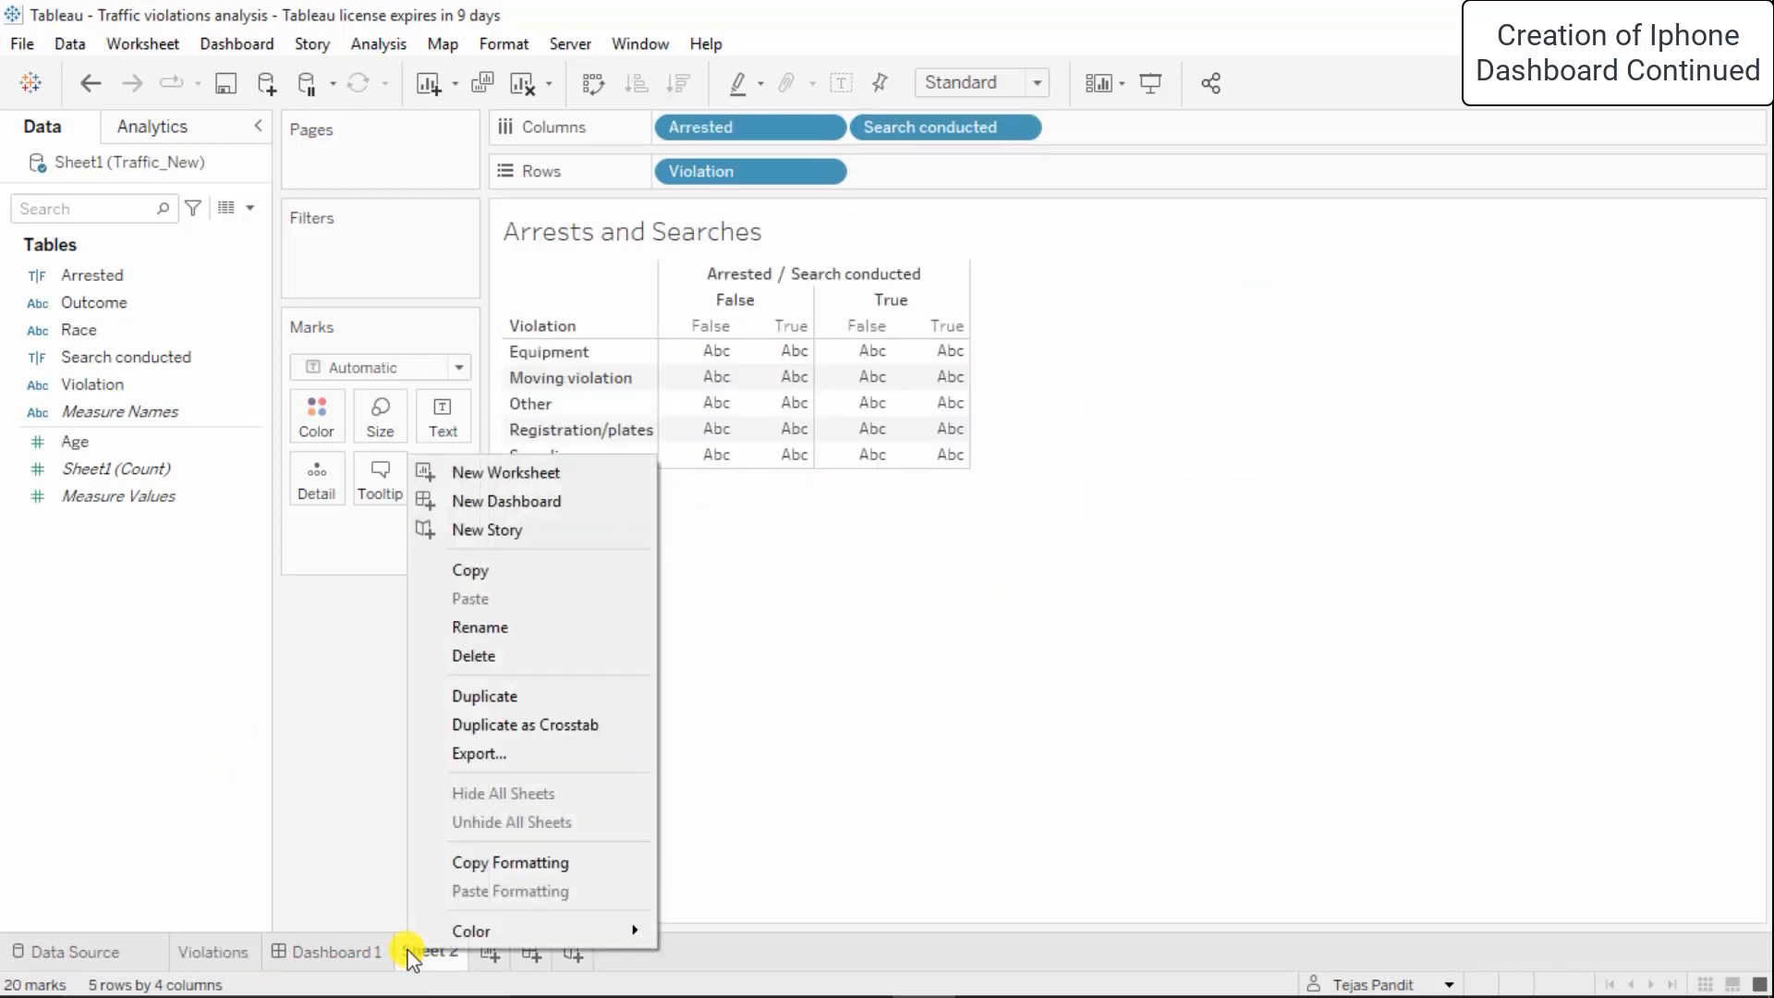
left_click(434, 625)
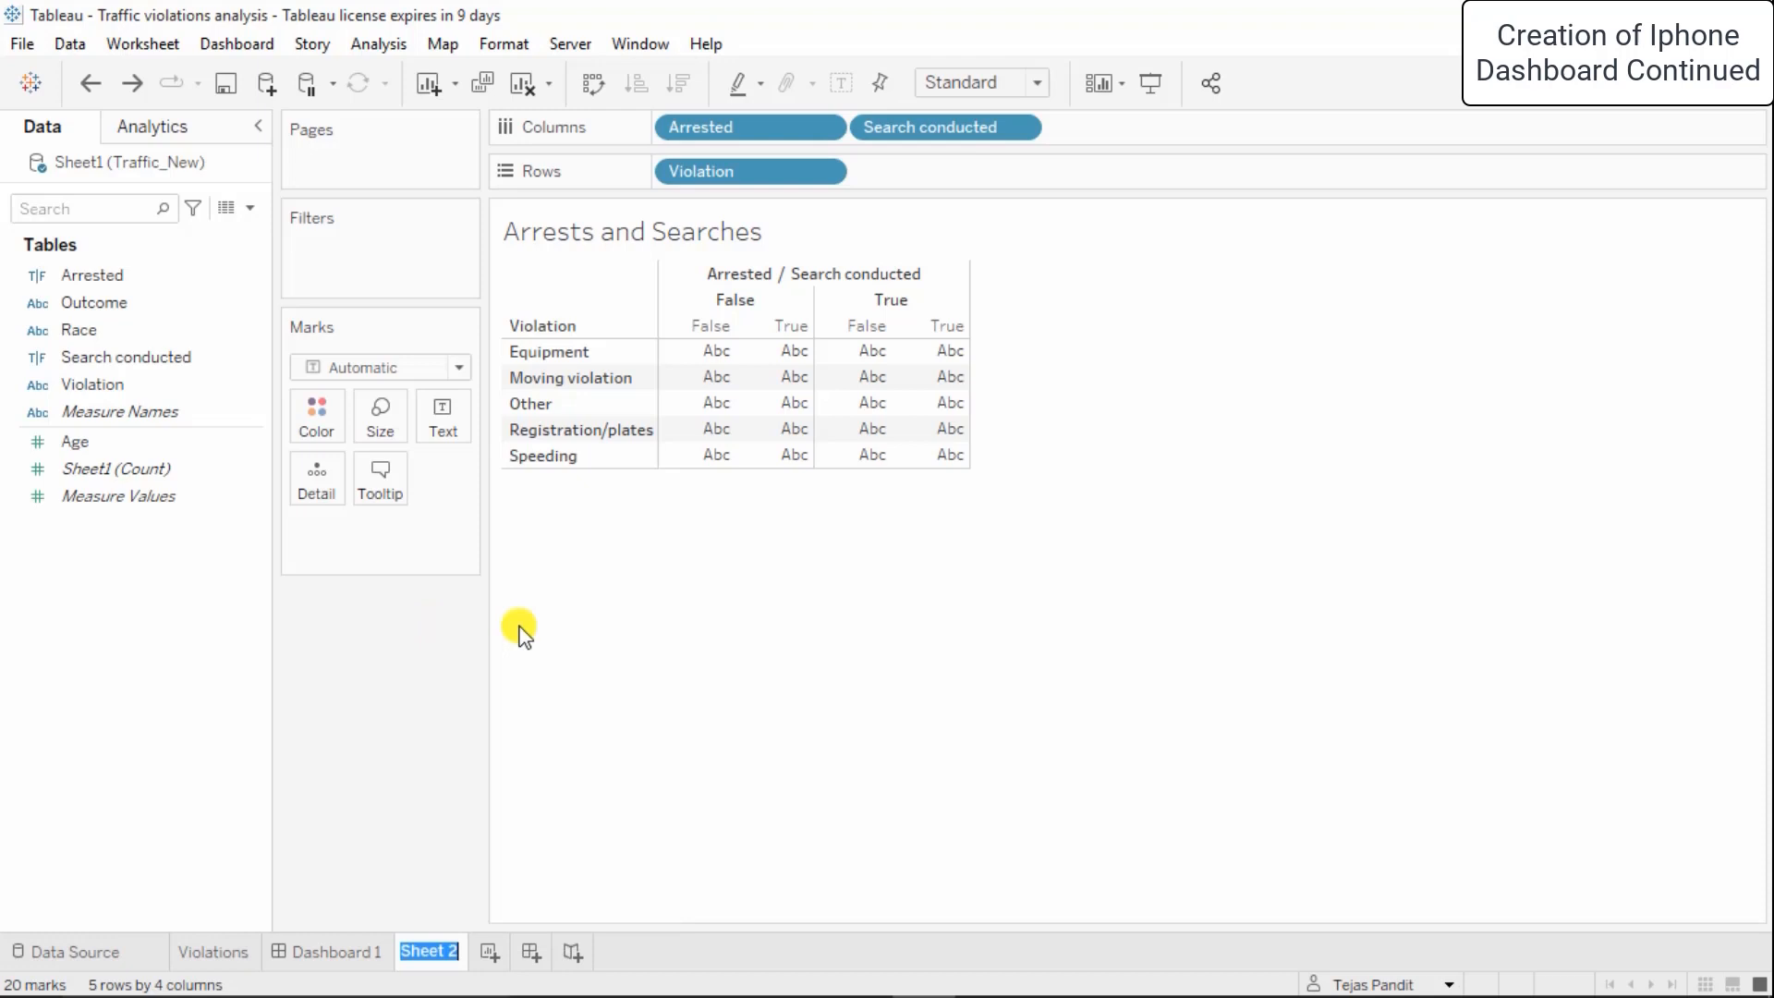
type("Arres")
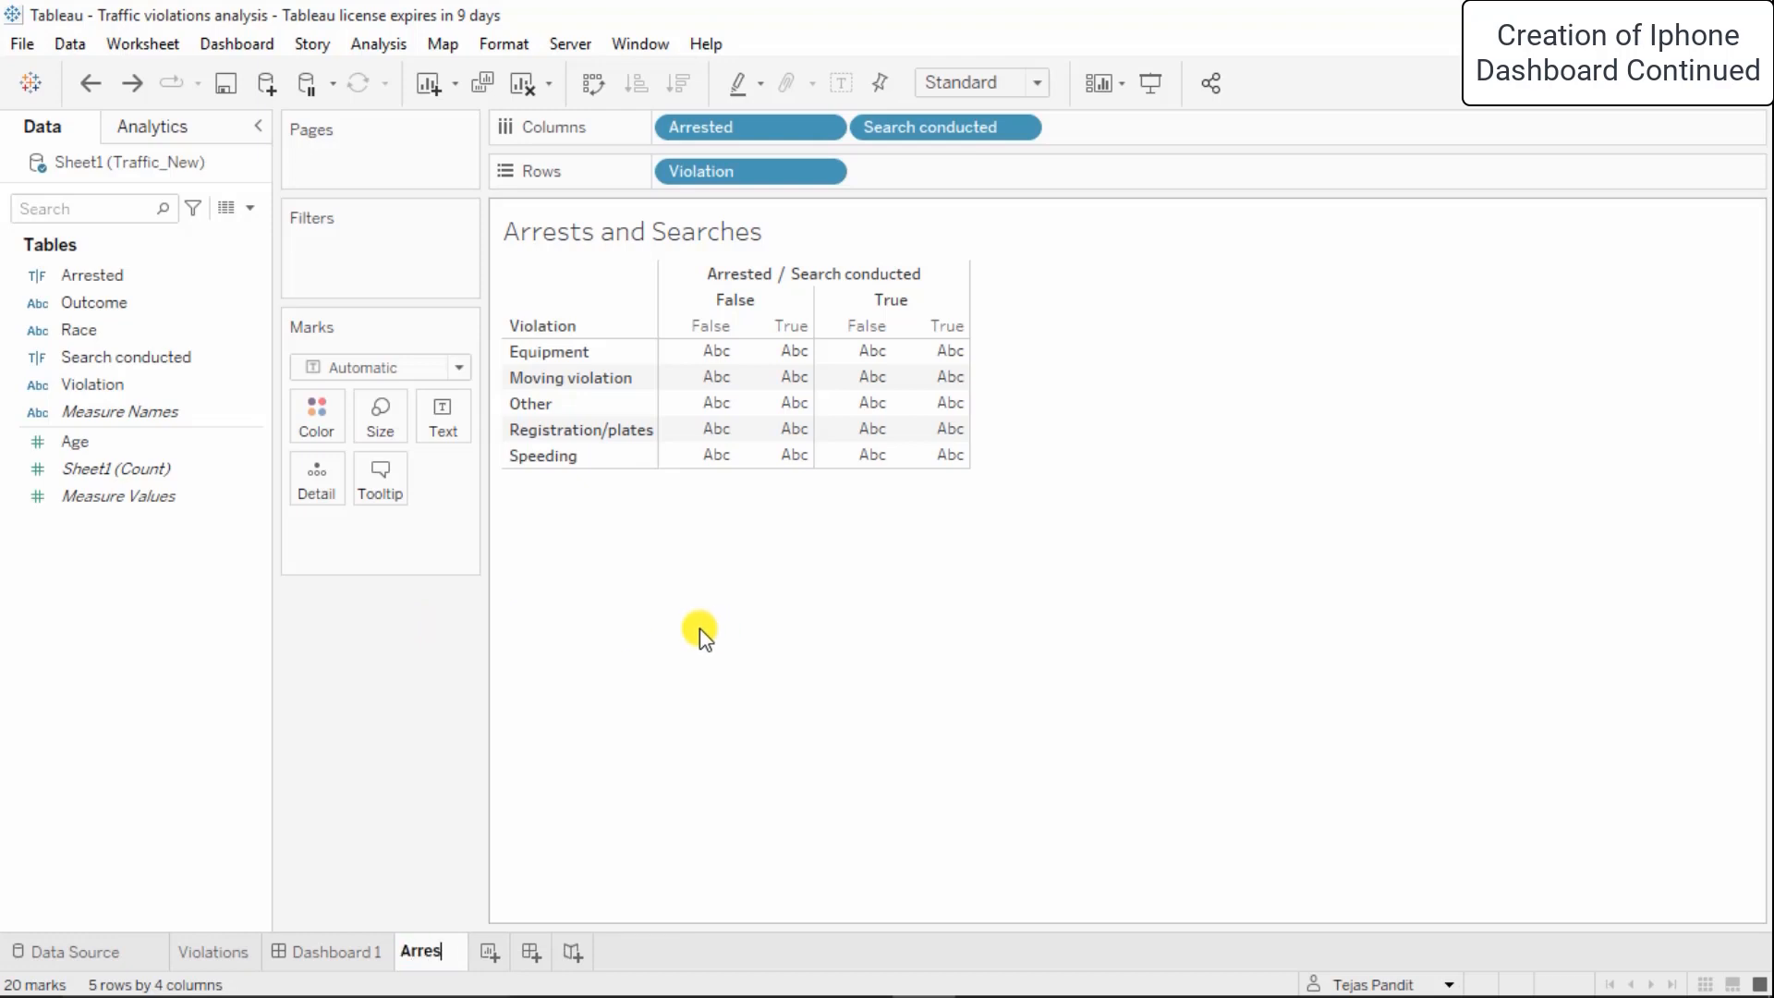
type("ts and searches")
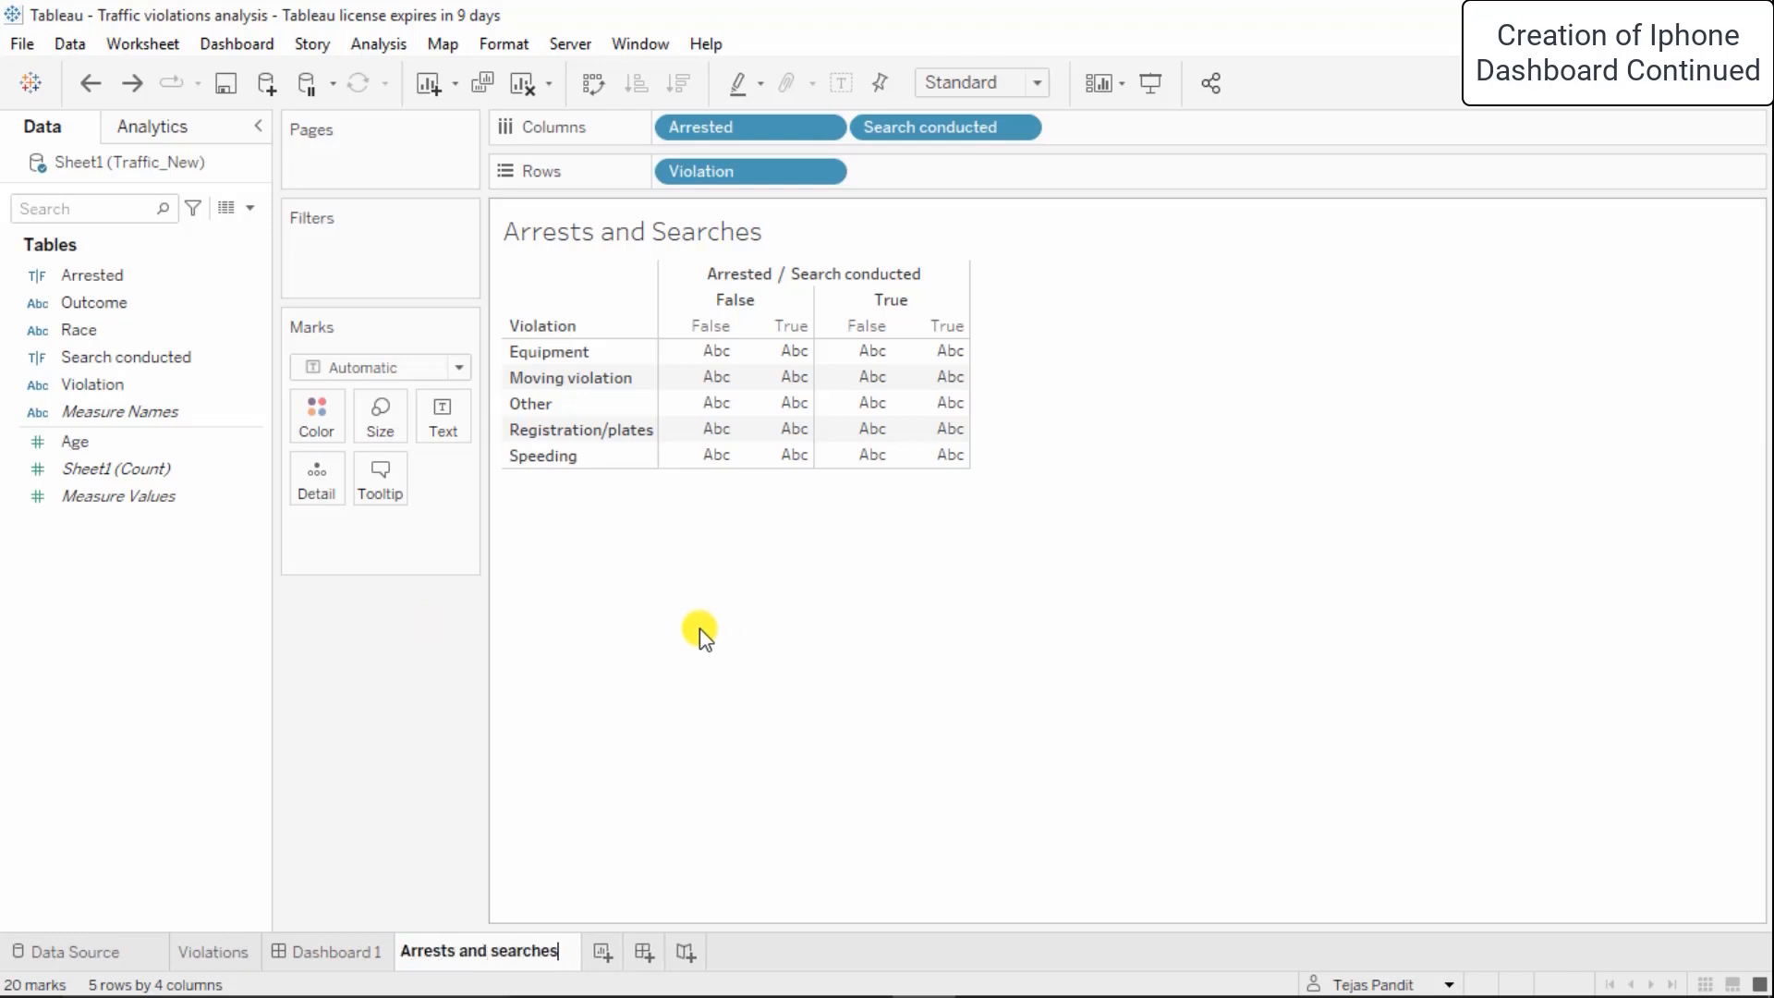
key("Return")
Rename Dashboard 1 as "iphone dashboard"
left_click(335, 957)
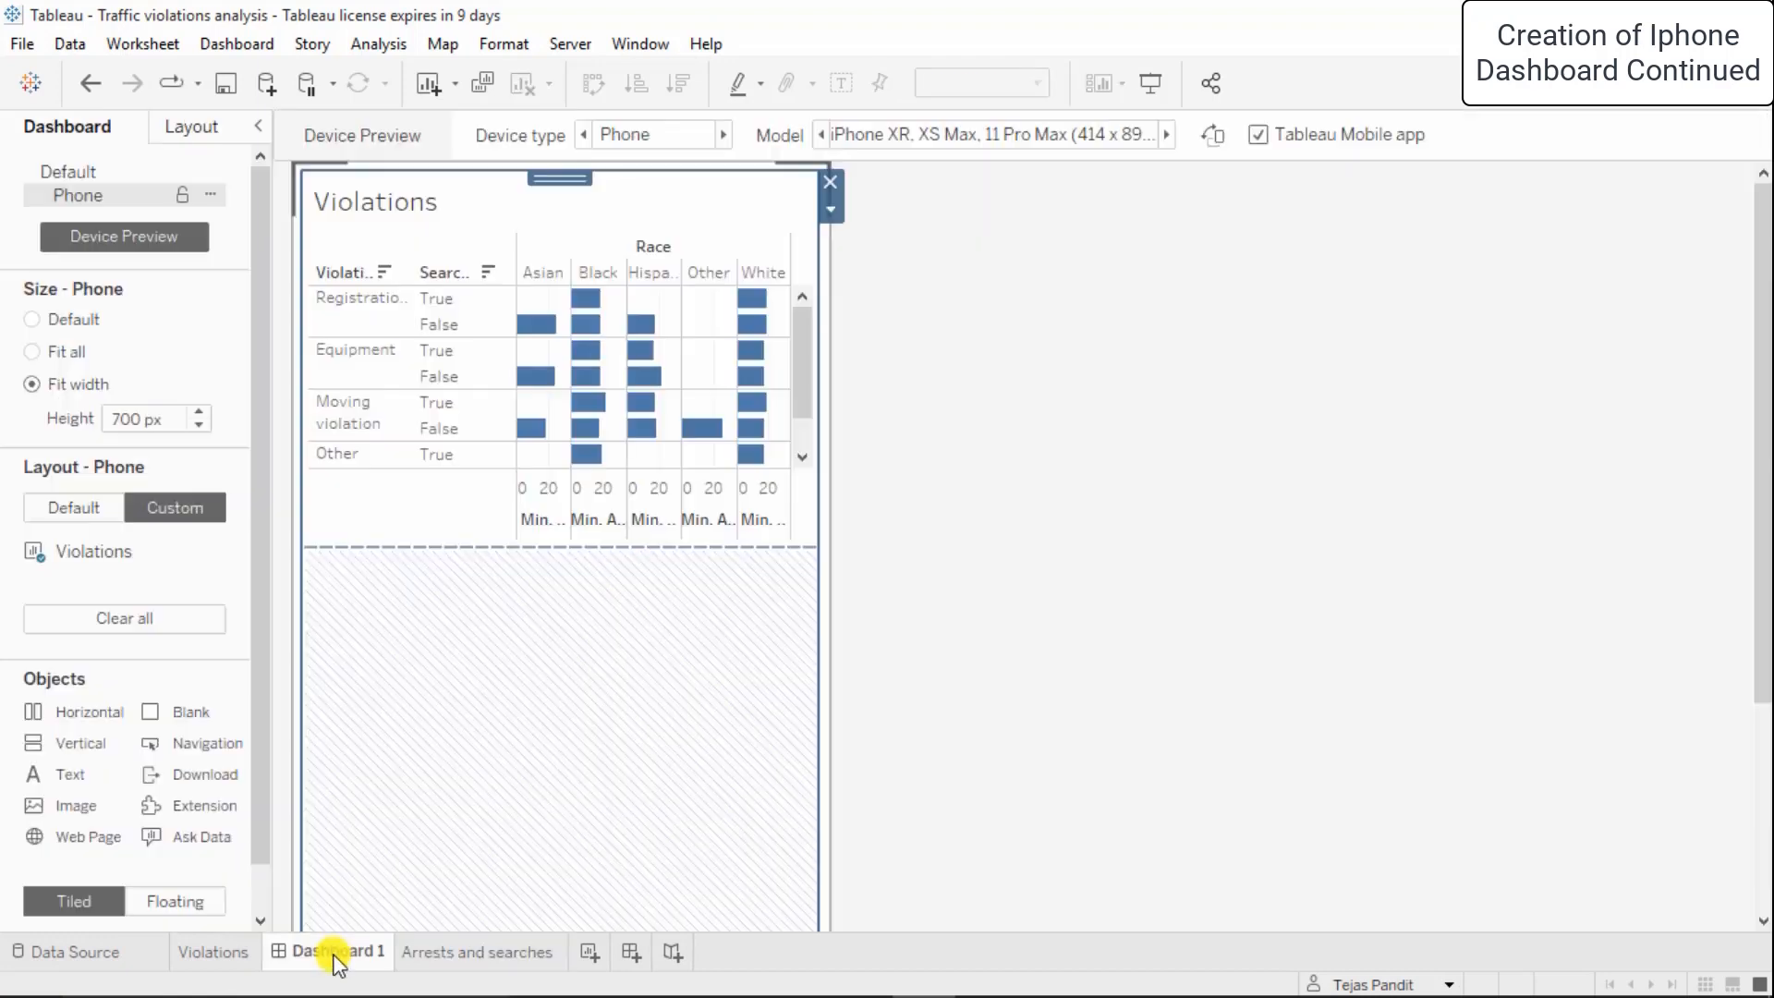
right_click(337, 961)
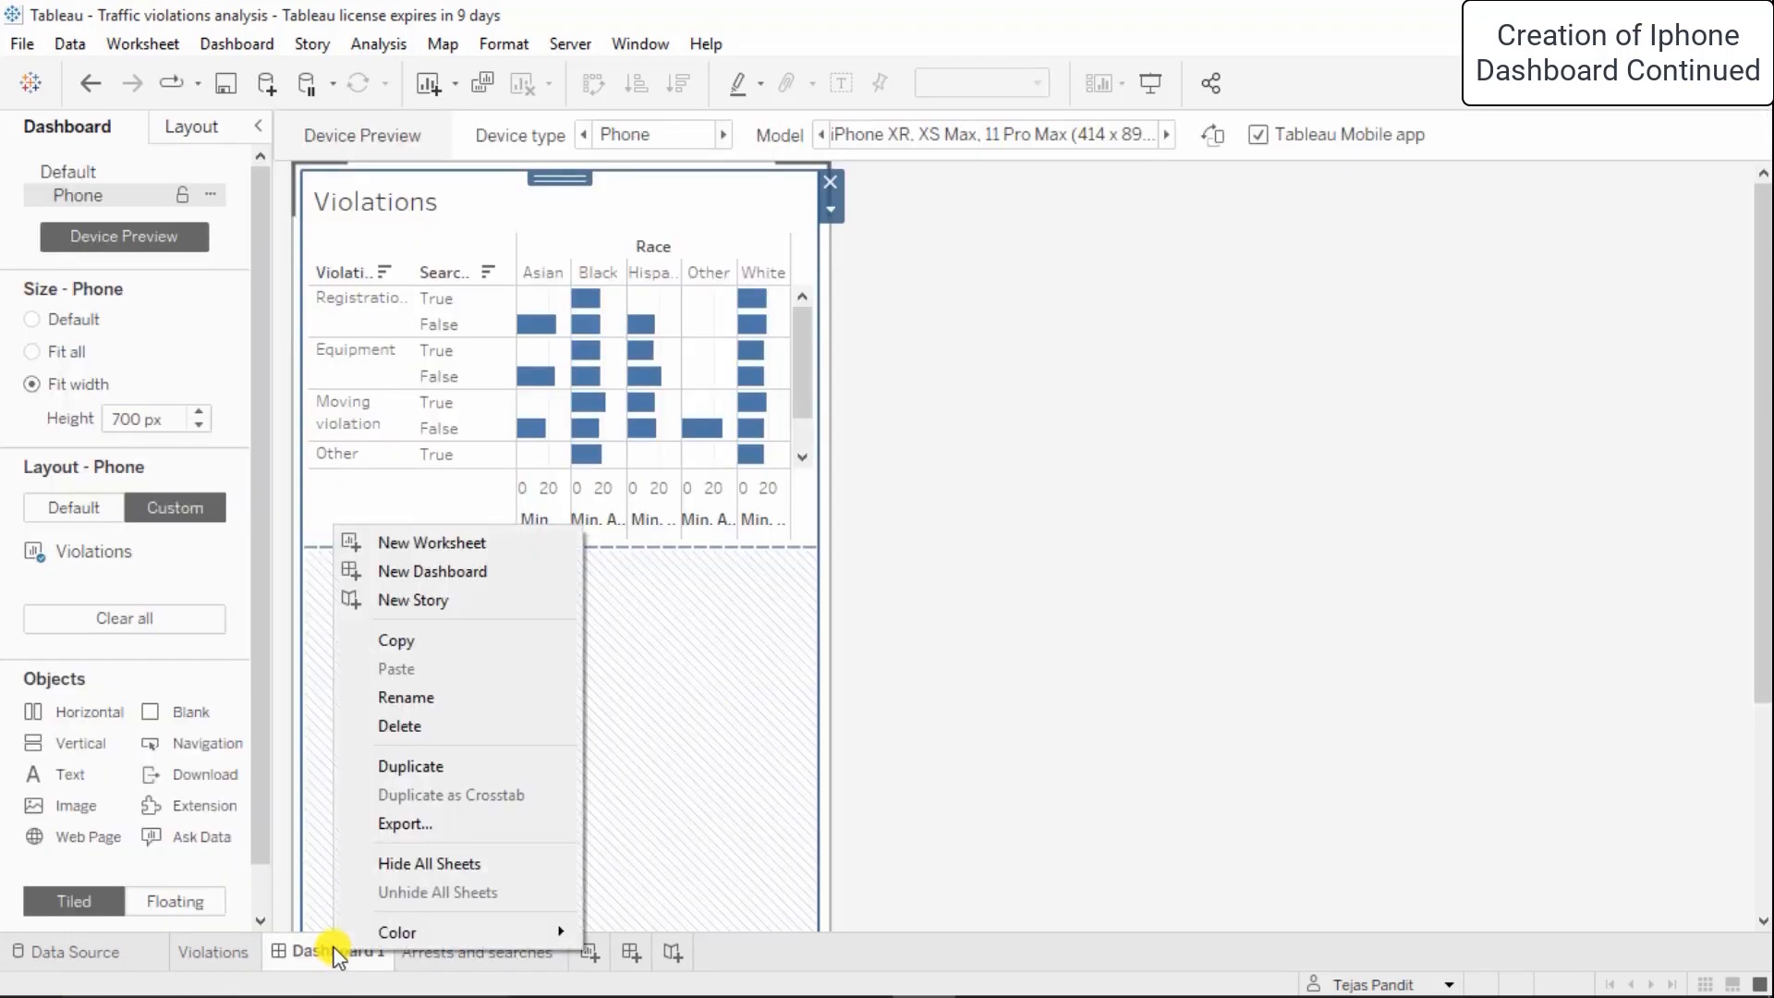
left_click(401, 699)
type("V")
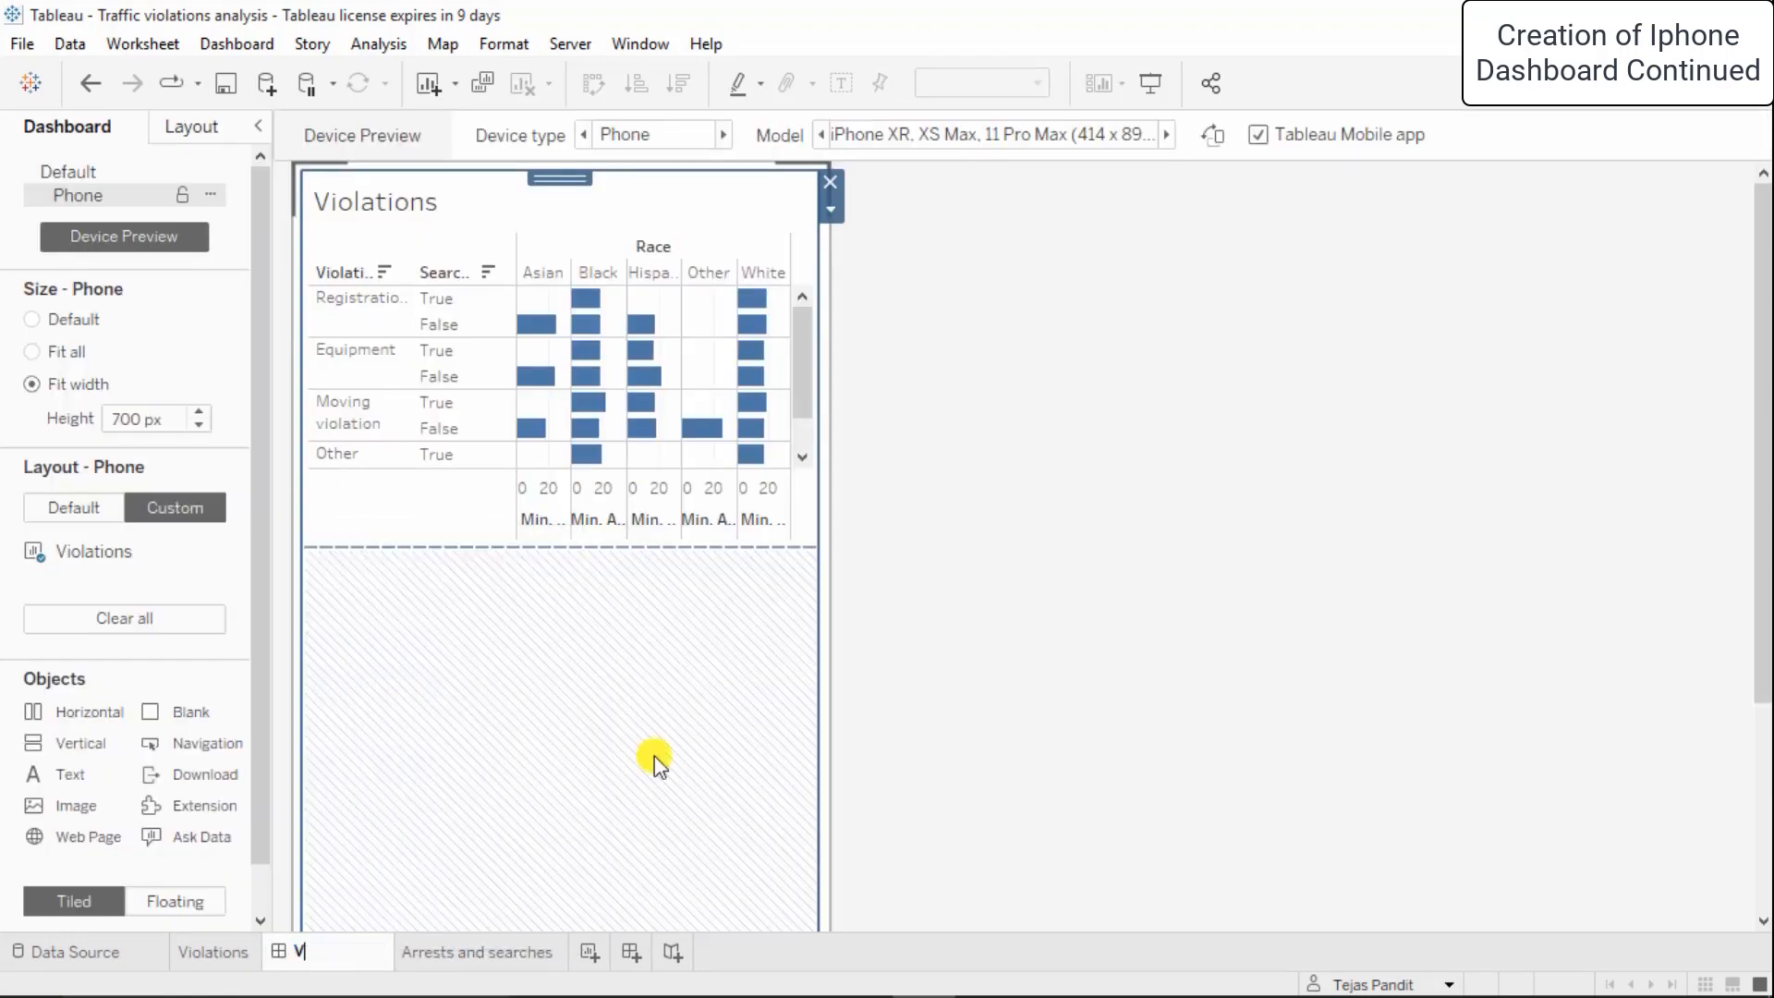
type("iolations")
key("BackSpace")
key("BackSpace")
key("BackSpace")
key("BackSpace")
key("BackSpace")
key("BackSpace")
key("BackSpace")
key("BackSpace")
type("Device layout")
type(" das")
key("BackSpace")
key("BackSpace")
key("BackSpace")
key("BackSpace")
key("BackSpace")
key("BackSpace")
key("BackSpace")
key("BackSpace")
key("BackSpace")
key("BackSpace")
key("BackSpace")
key("BackSpace")
key("BackSpace")
key("BackSpace")
type("iphone dashboard")
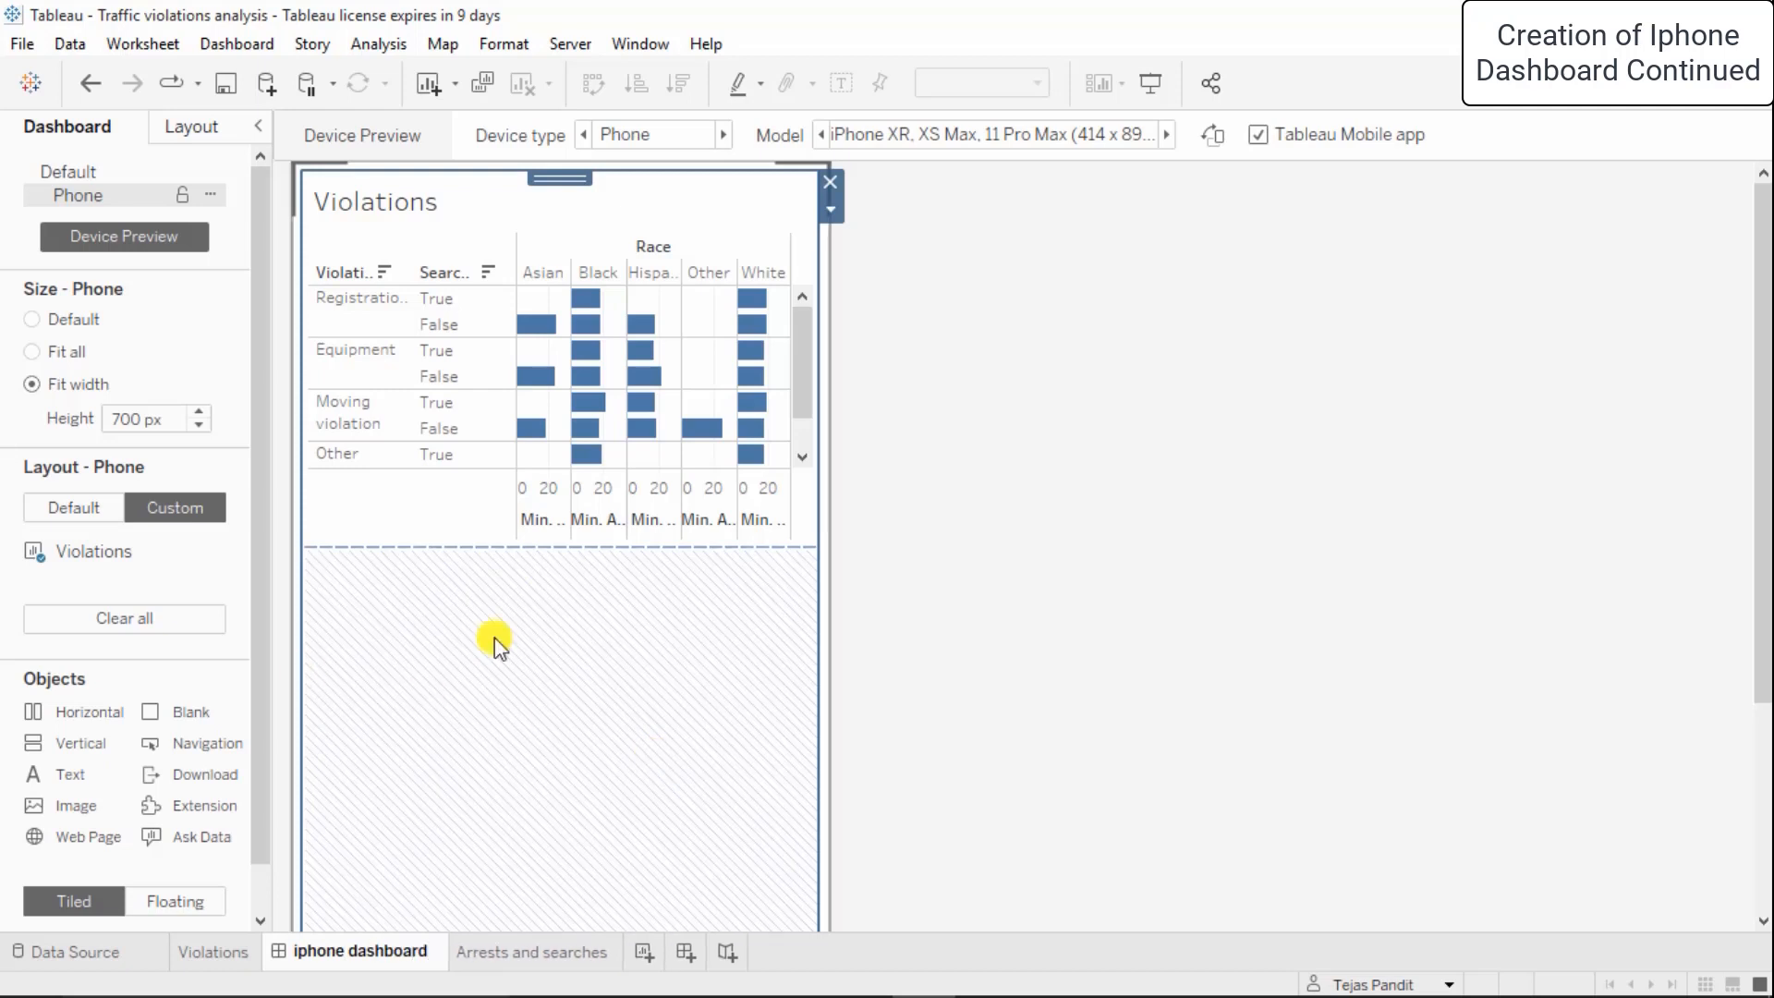
left_click(1118, 613)
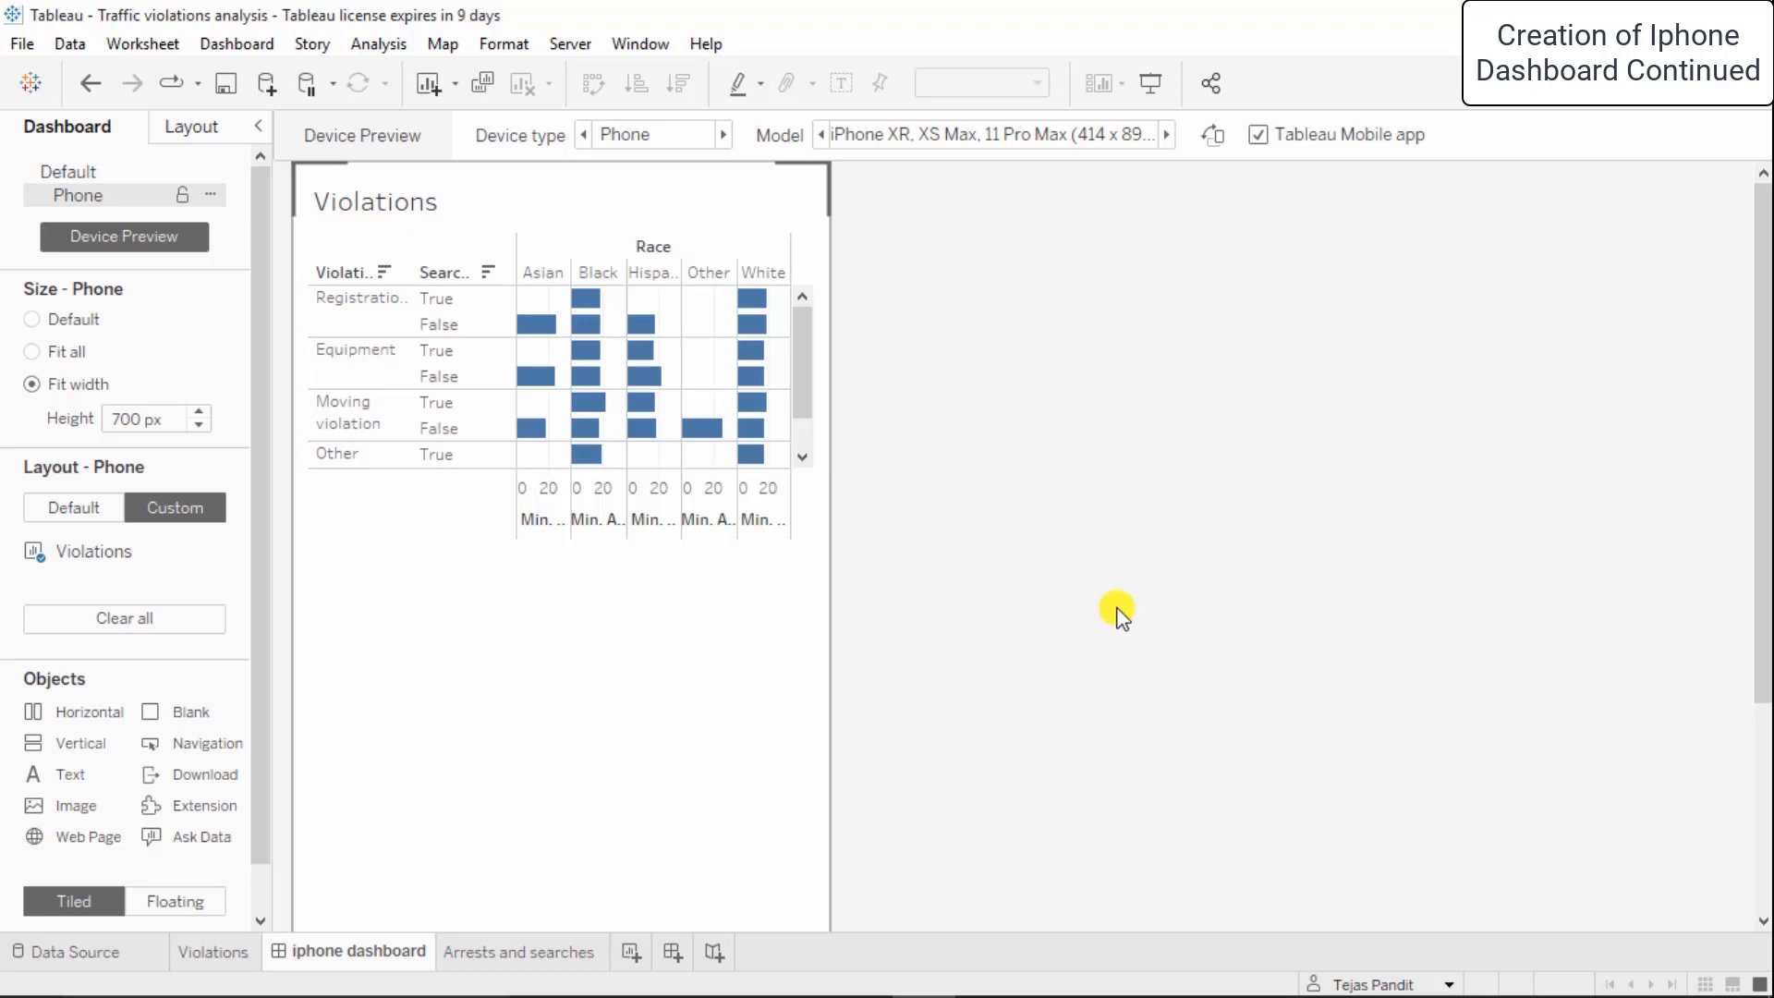
Save the workbook and switch the iphone dashboard to its Default layout
left_click(227, 85)
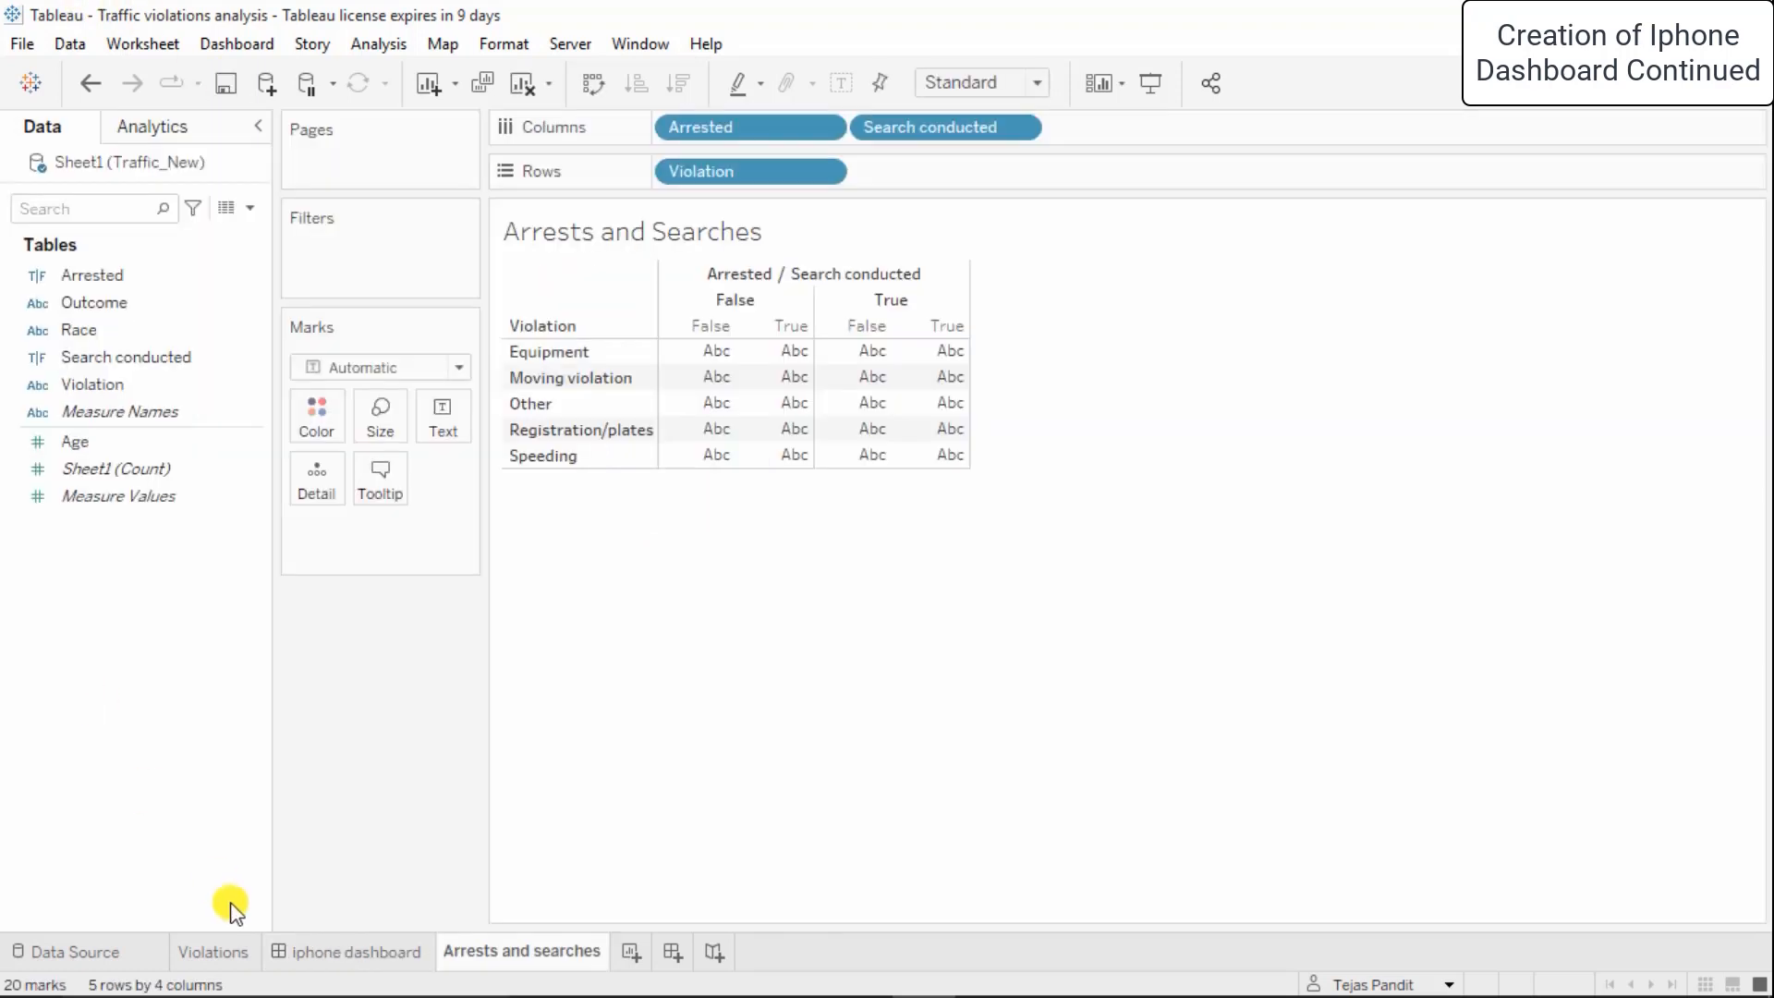
left_click(287, 951)
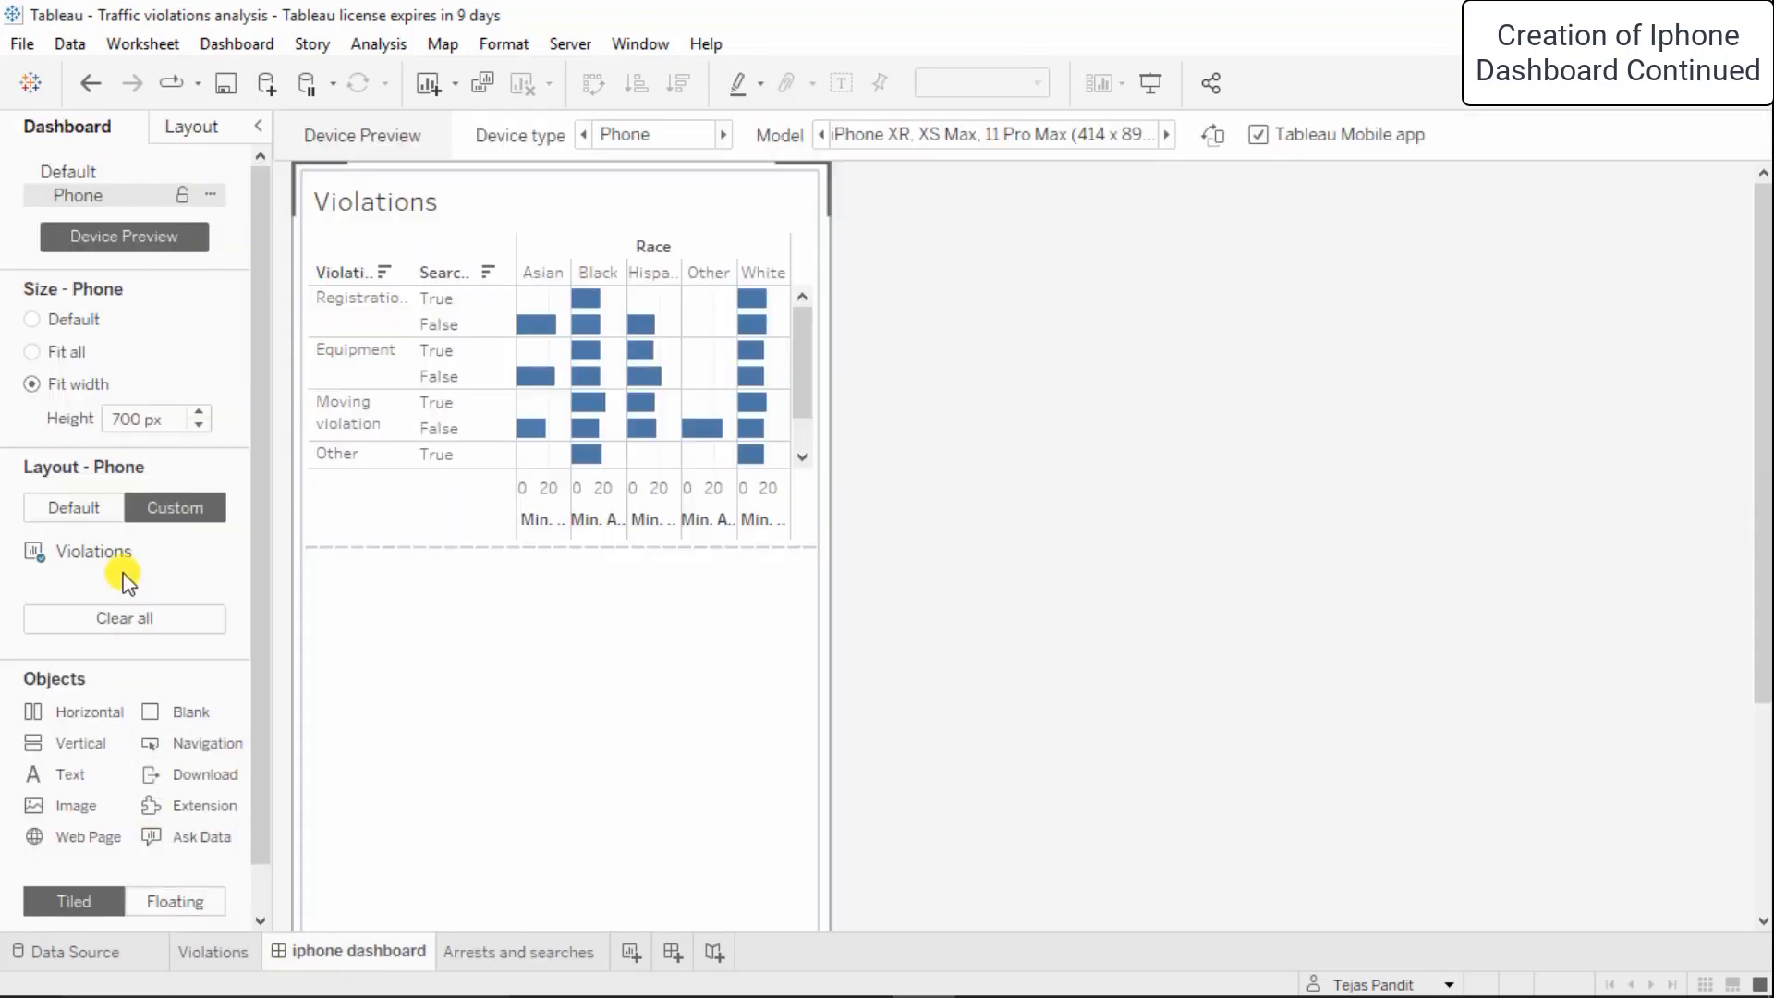
left_click(221, 955)
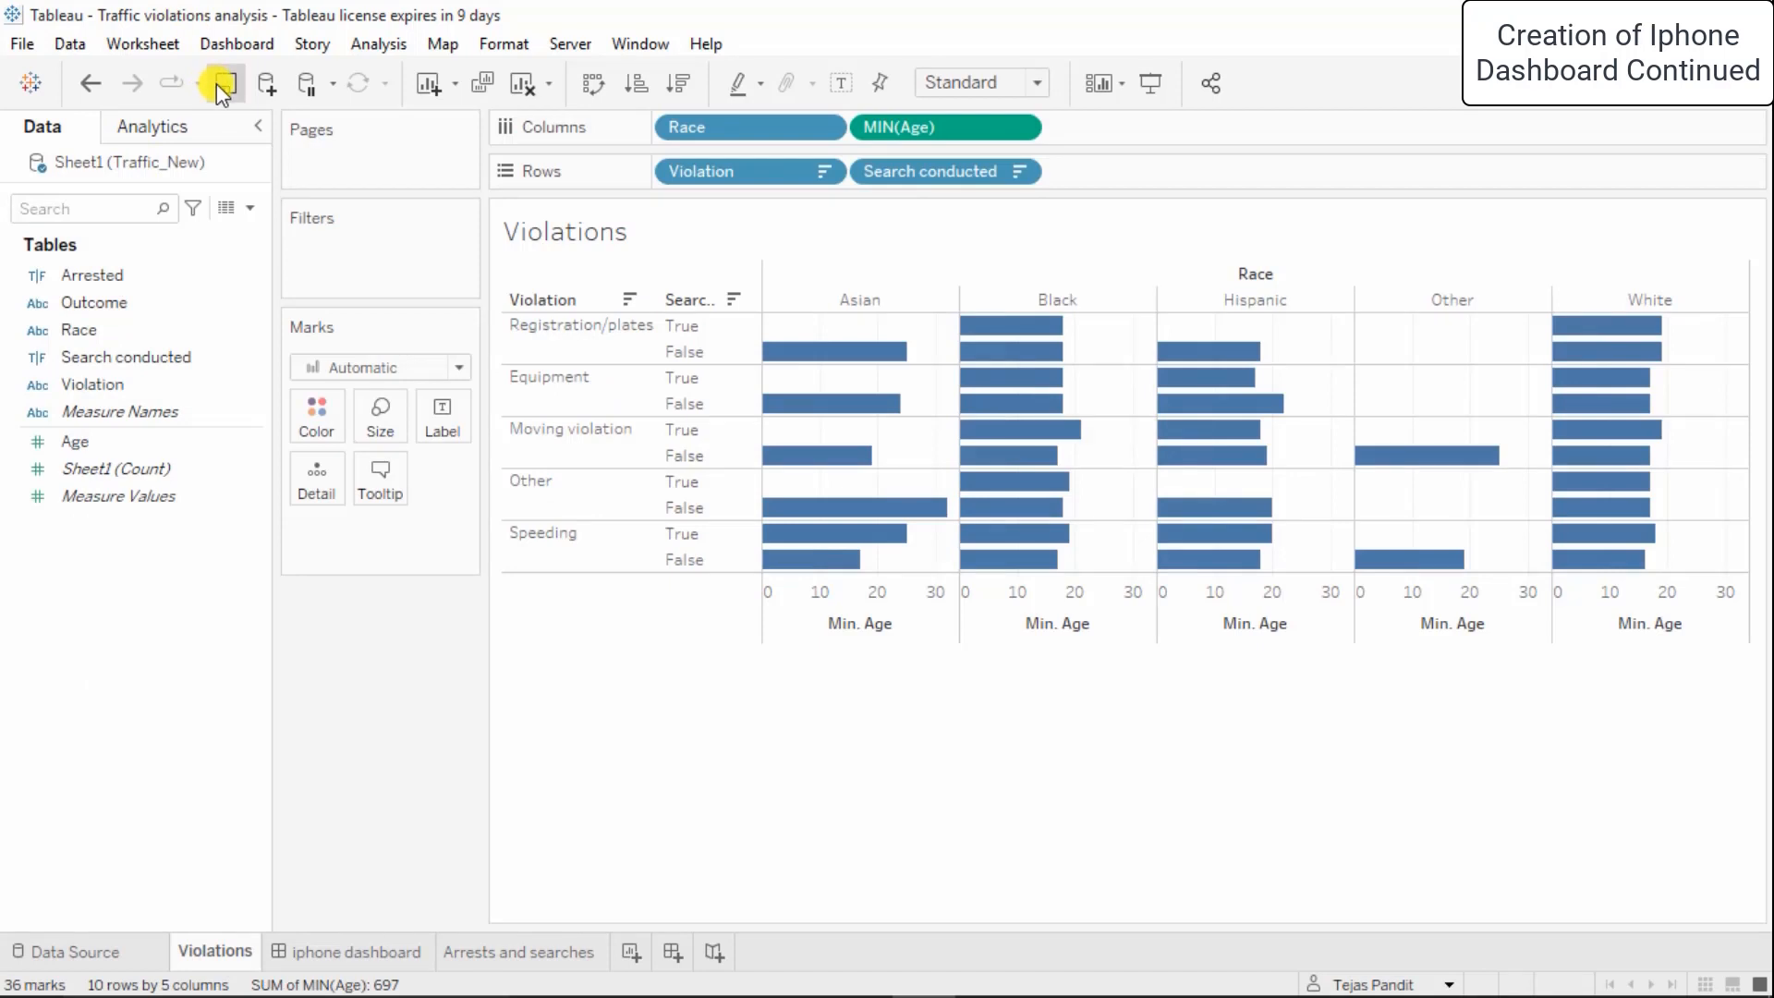
left_click(338, 935)
left_click(152, 171)
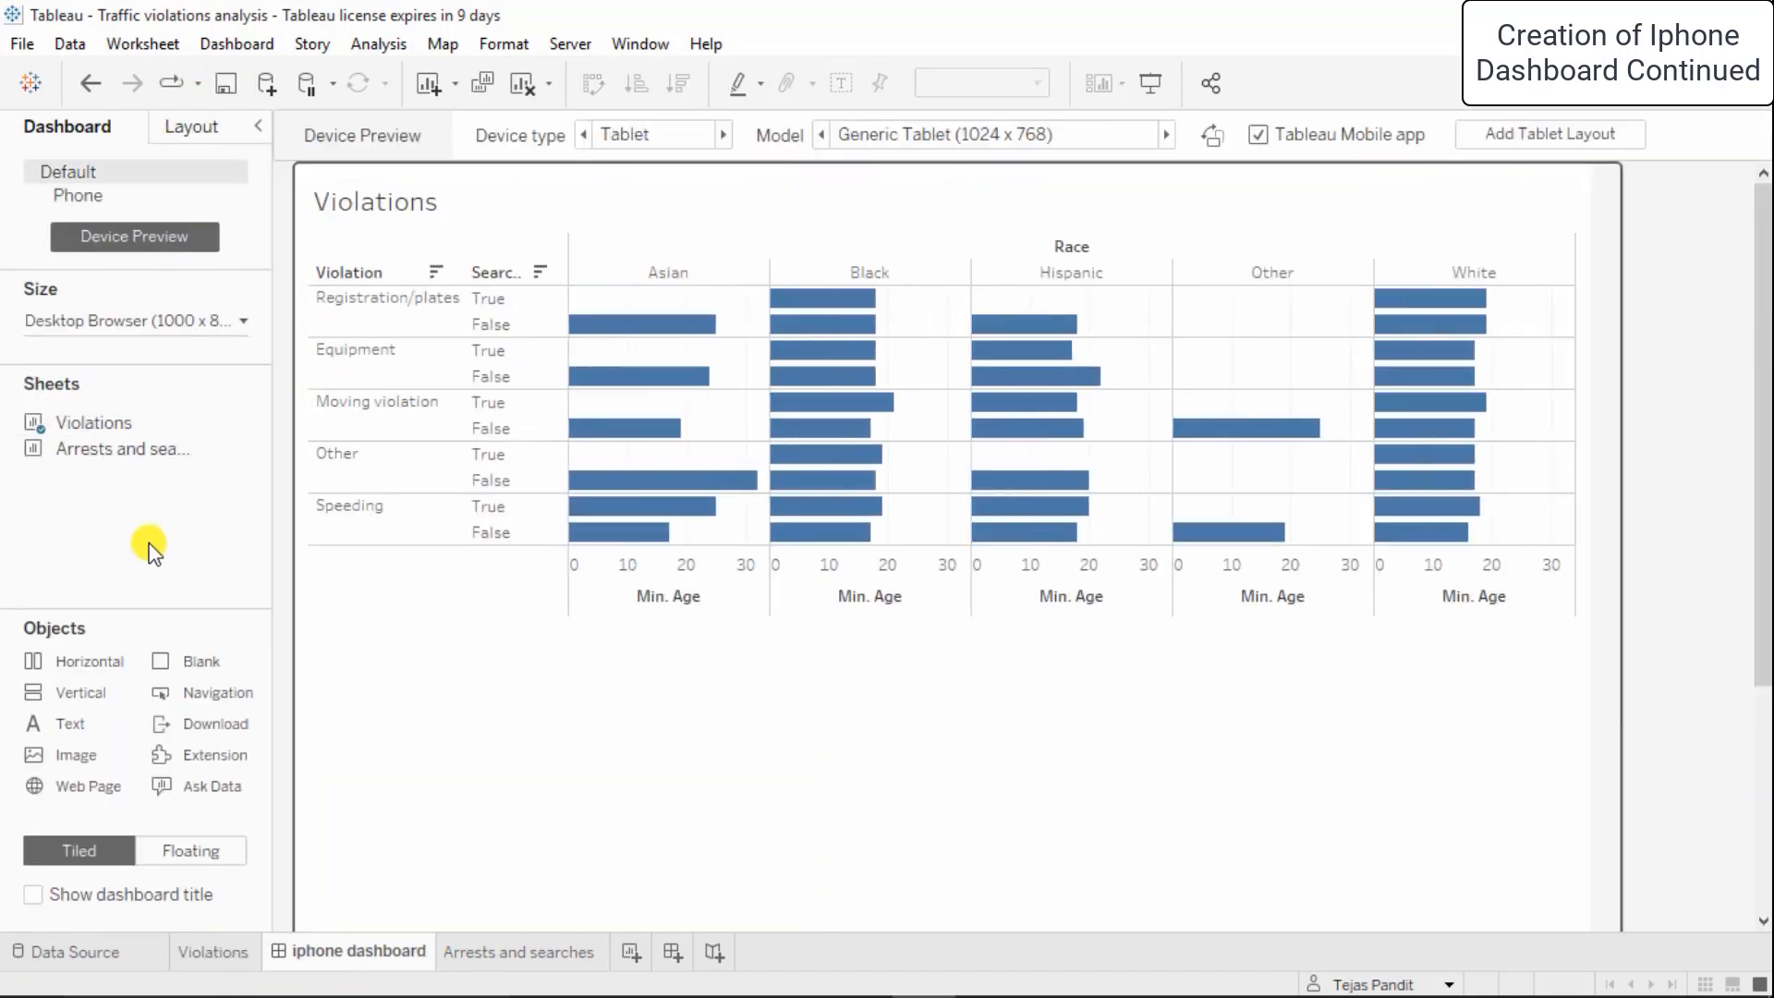
mouse_move(109, 452)
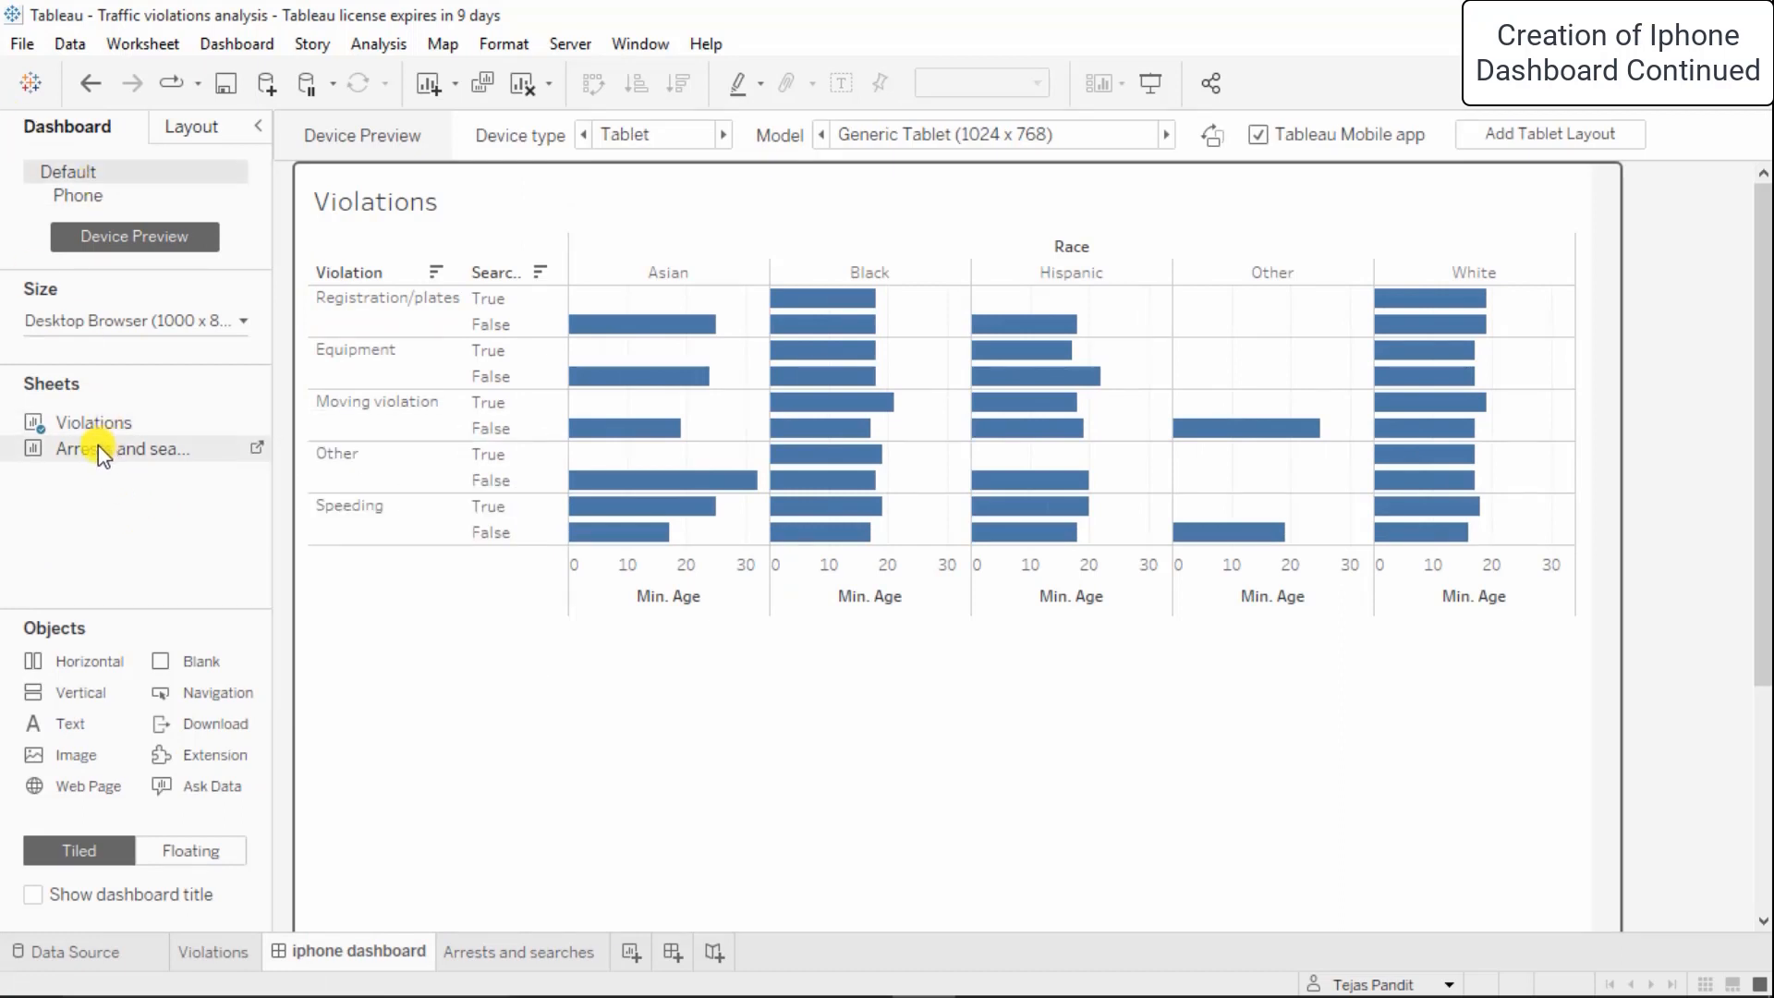
Add the Arrests and searches sheet below Violations in both the Default and the Phone layouts of the dashboard
left_click_drag(108, 451, 993, 734)
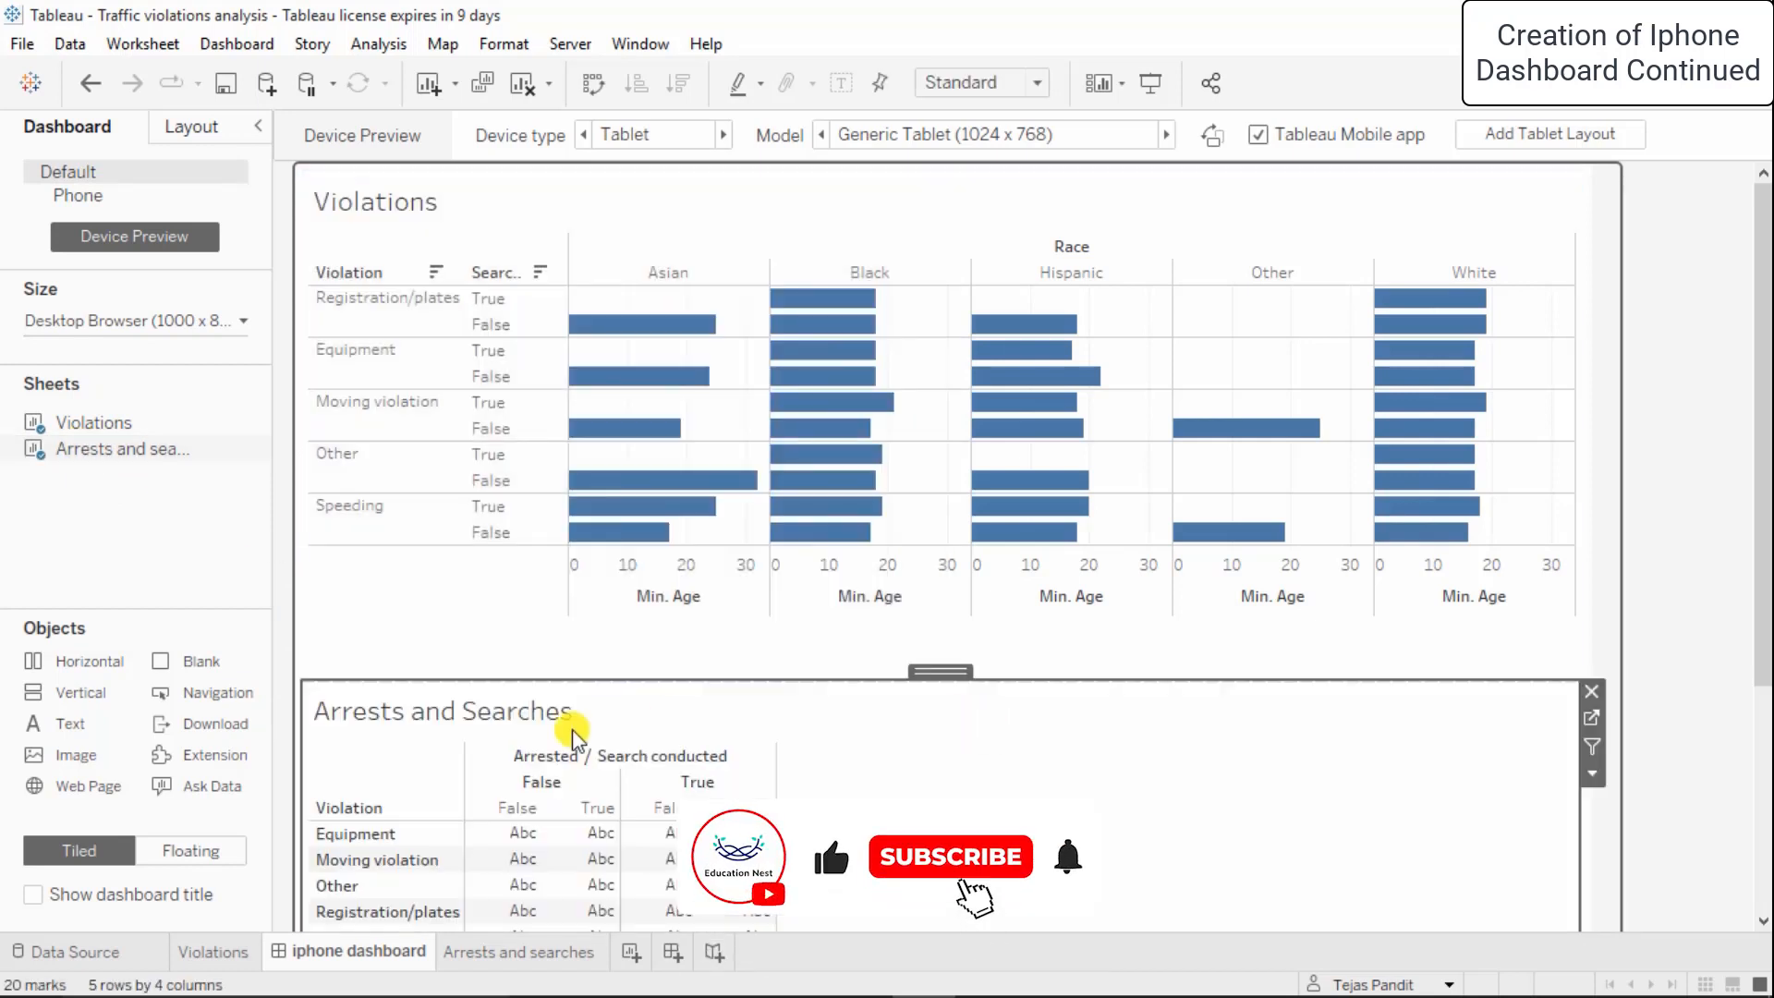
left_click(144, 555)
left_click(97, 197)
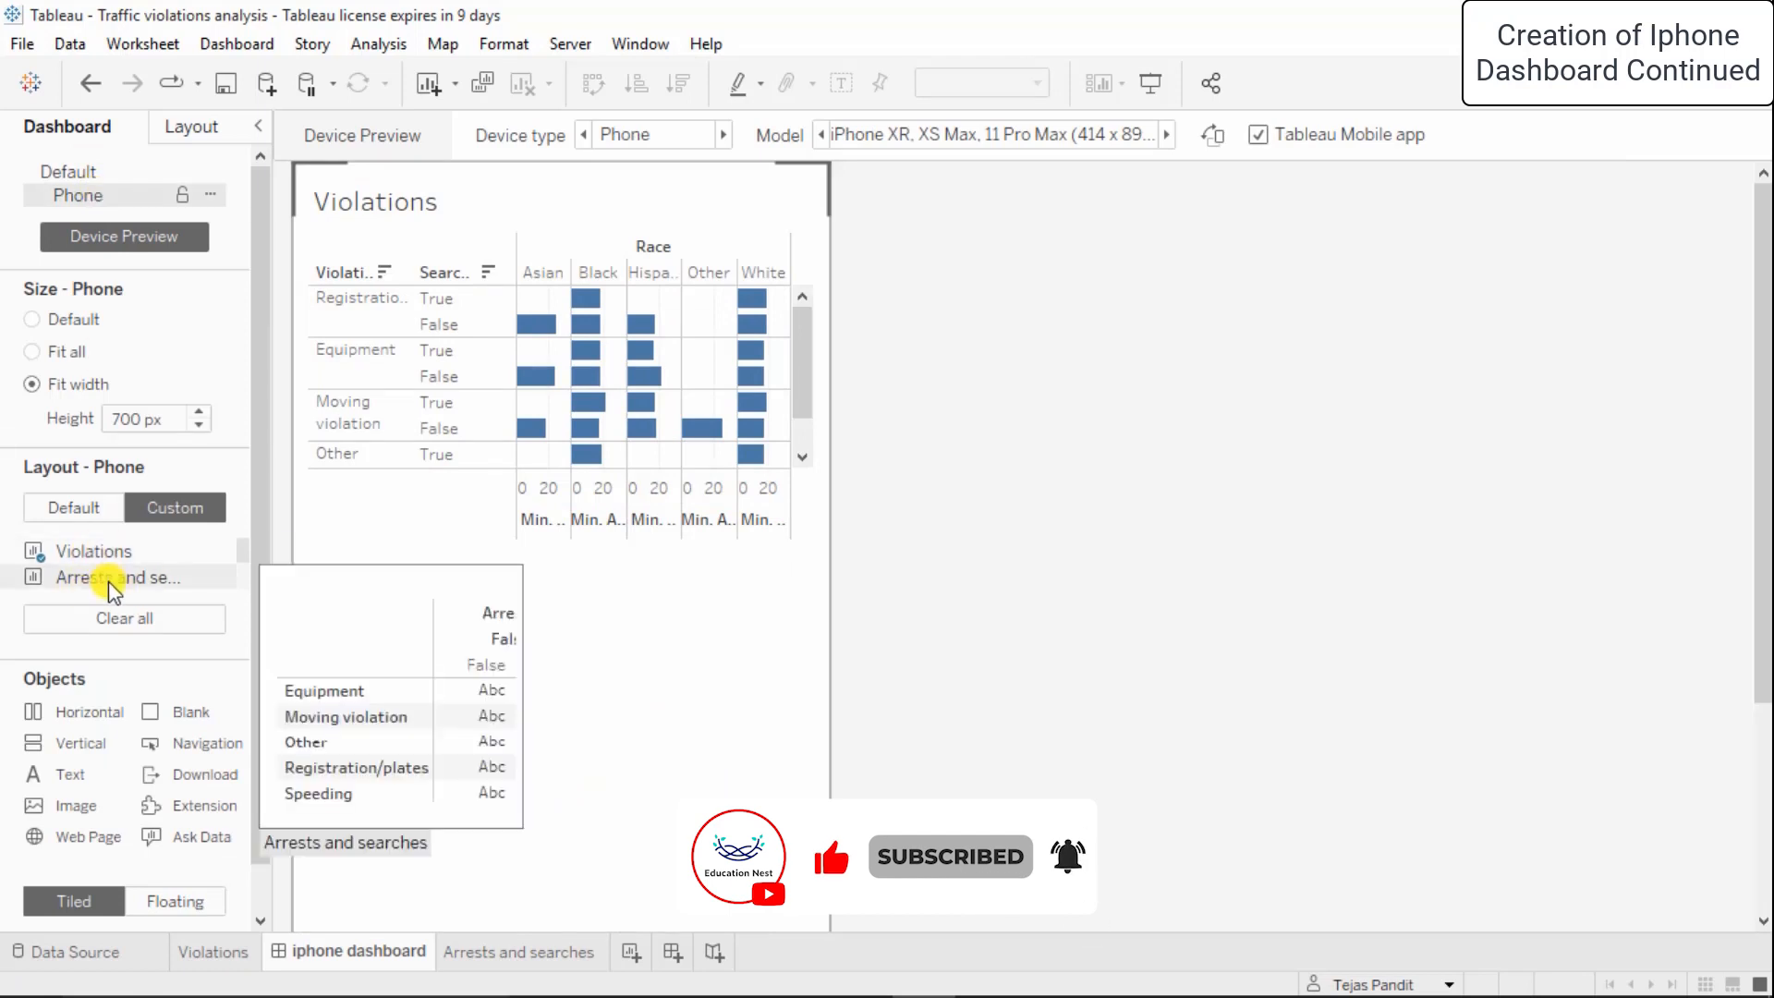
left_click_drag(74, 577, 463, 663)
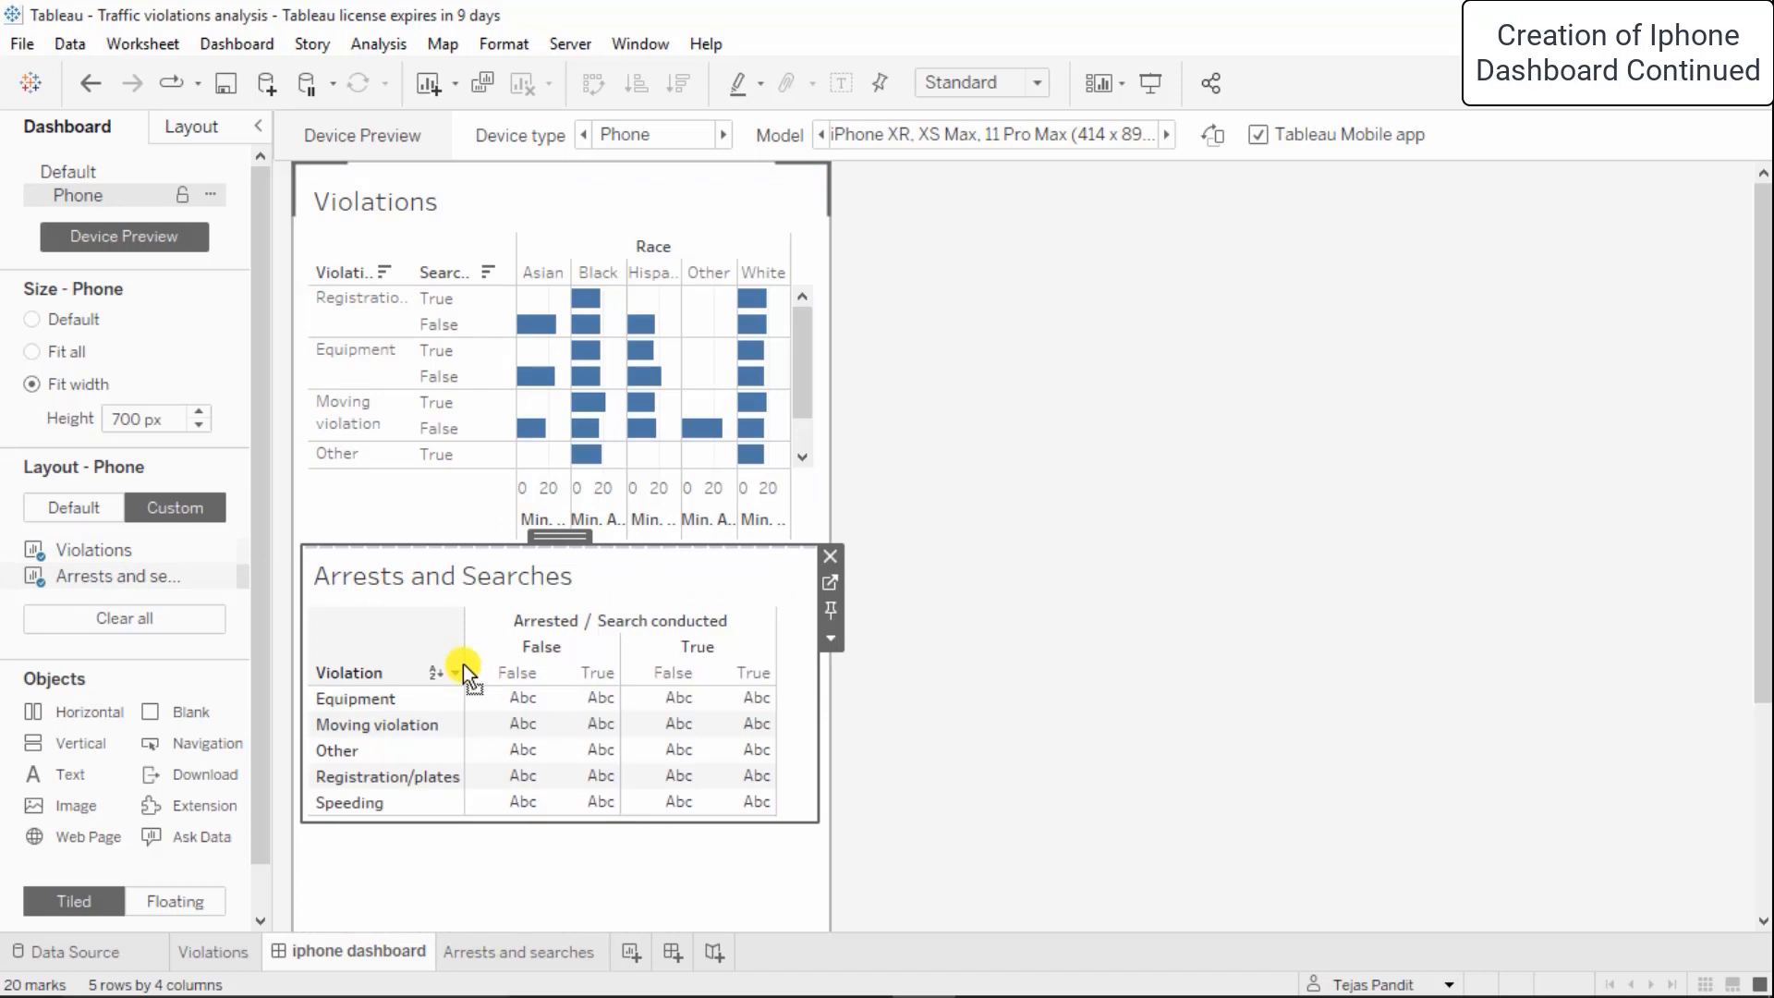
left_click(1162, 547)
Sort the Violation field of the Arrests and Searches table in alphabetic order
scroll(1037, 487, "down", 2)
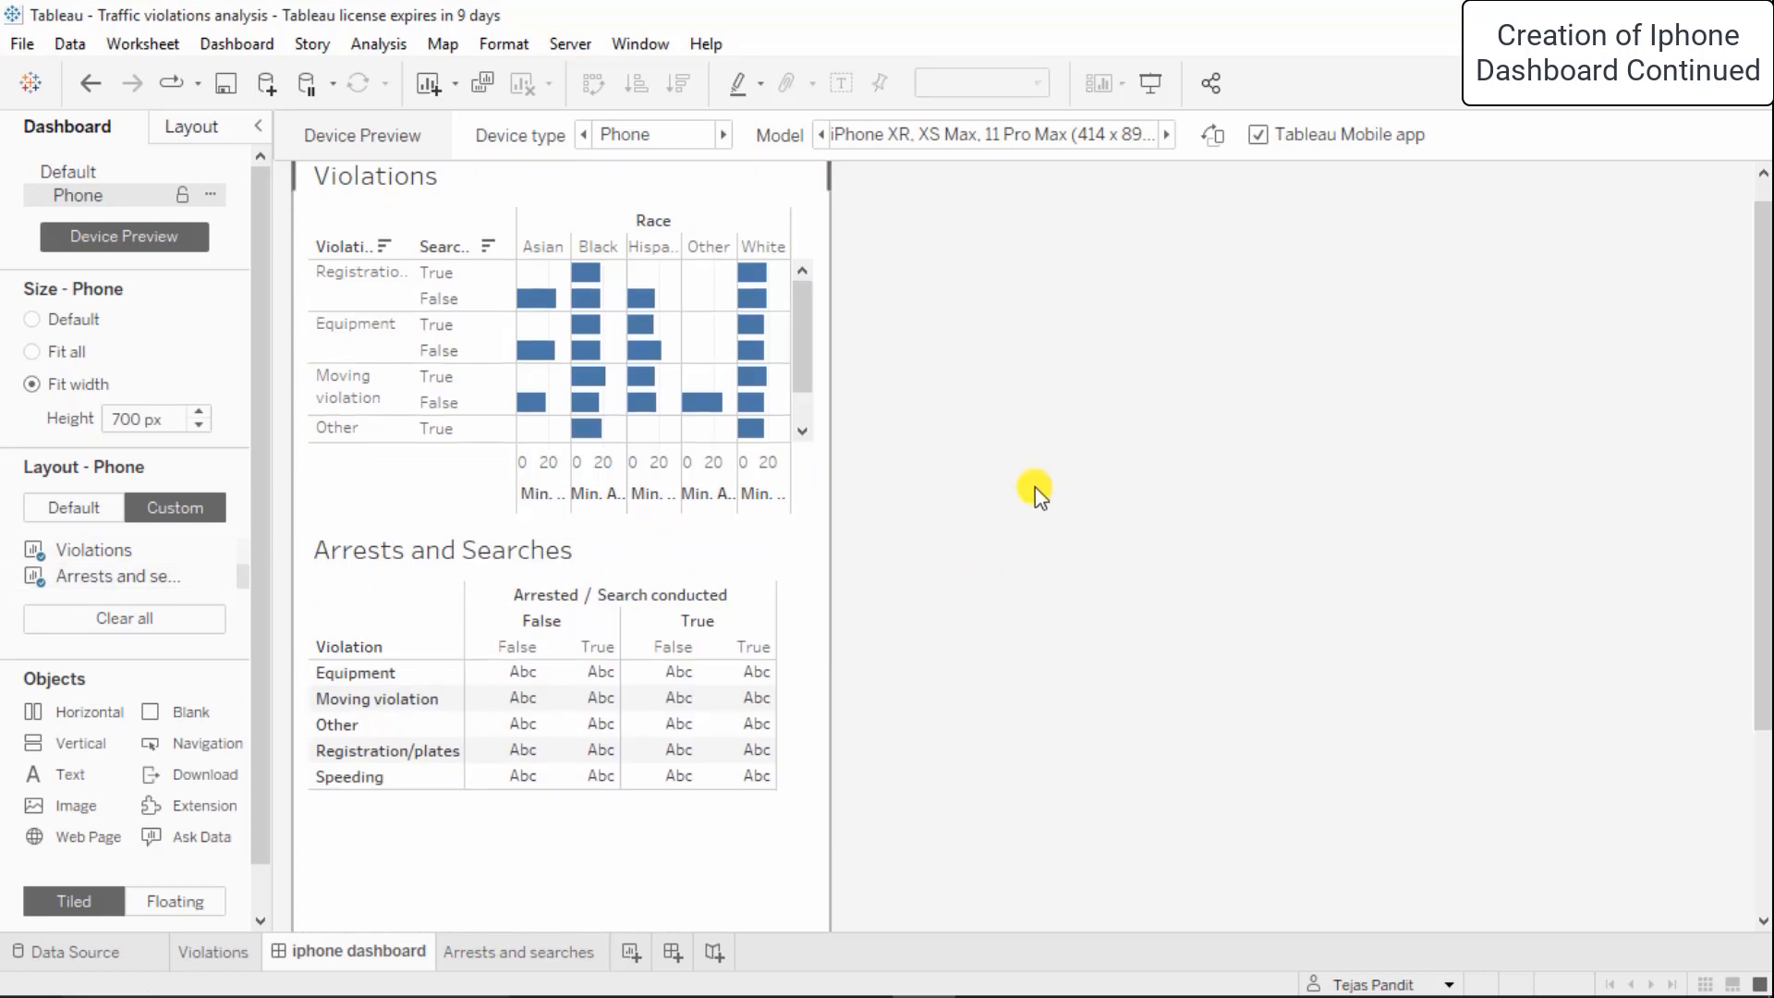
left_click(407, 634)
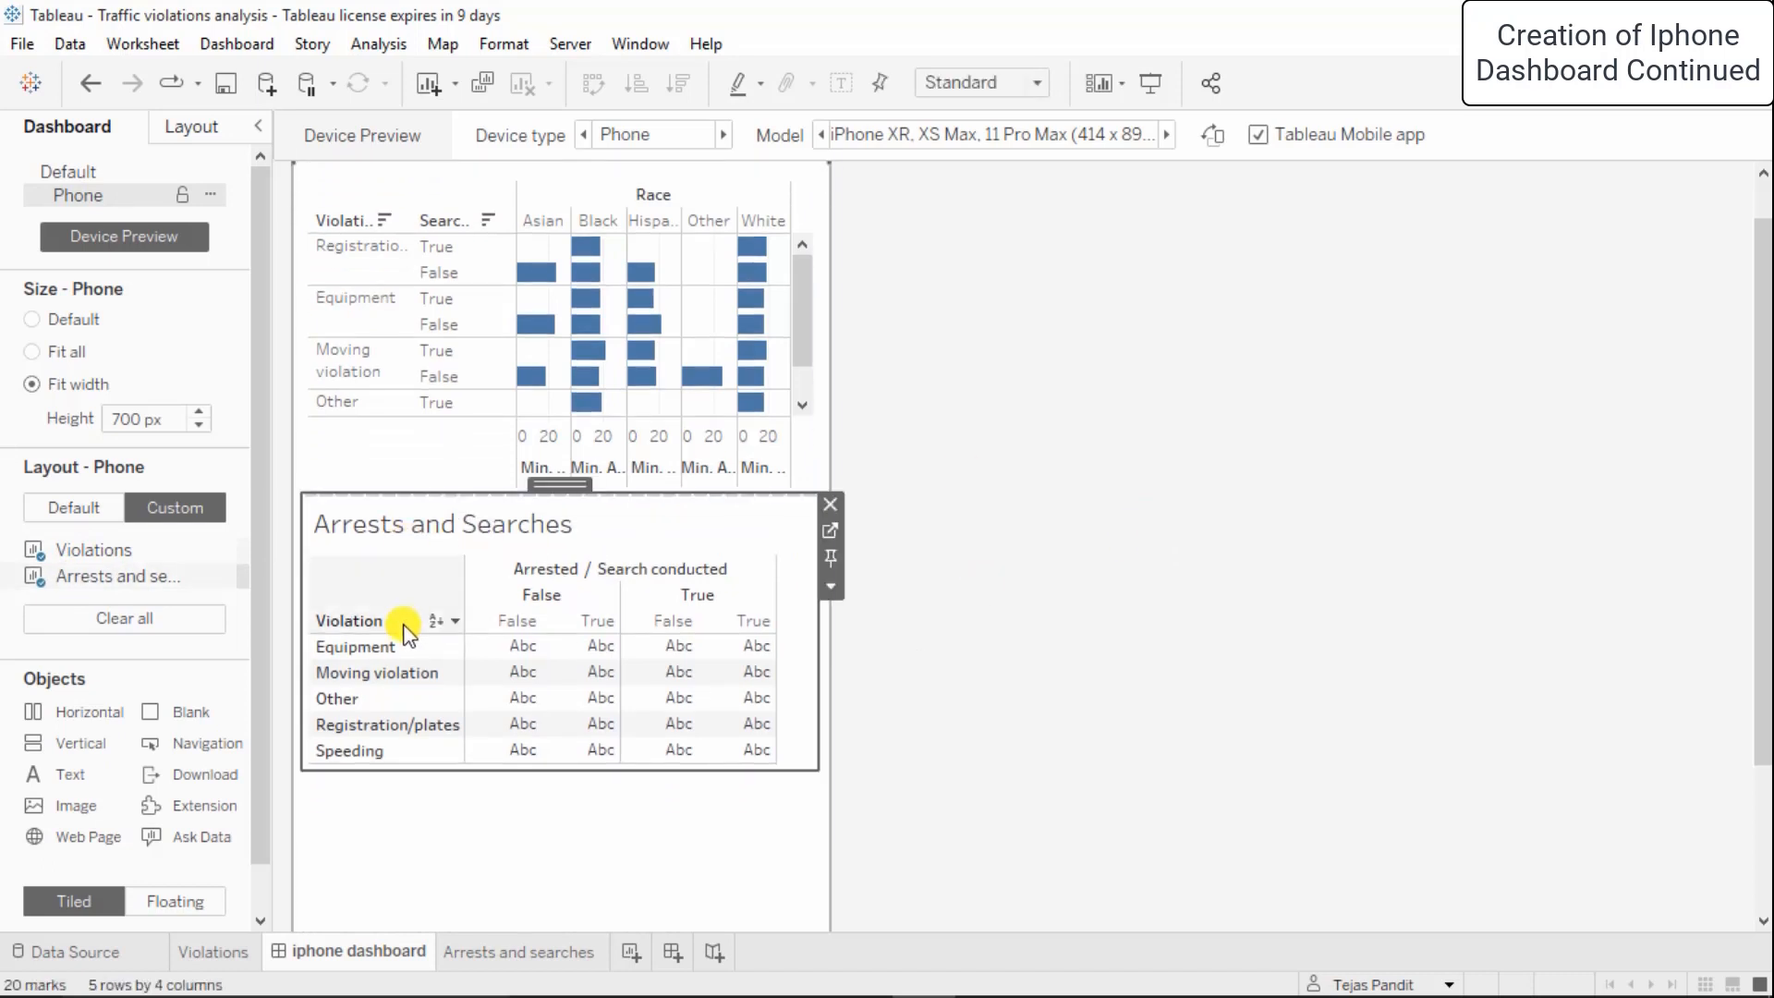
left_click(453, 620)
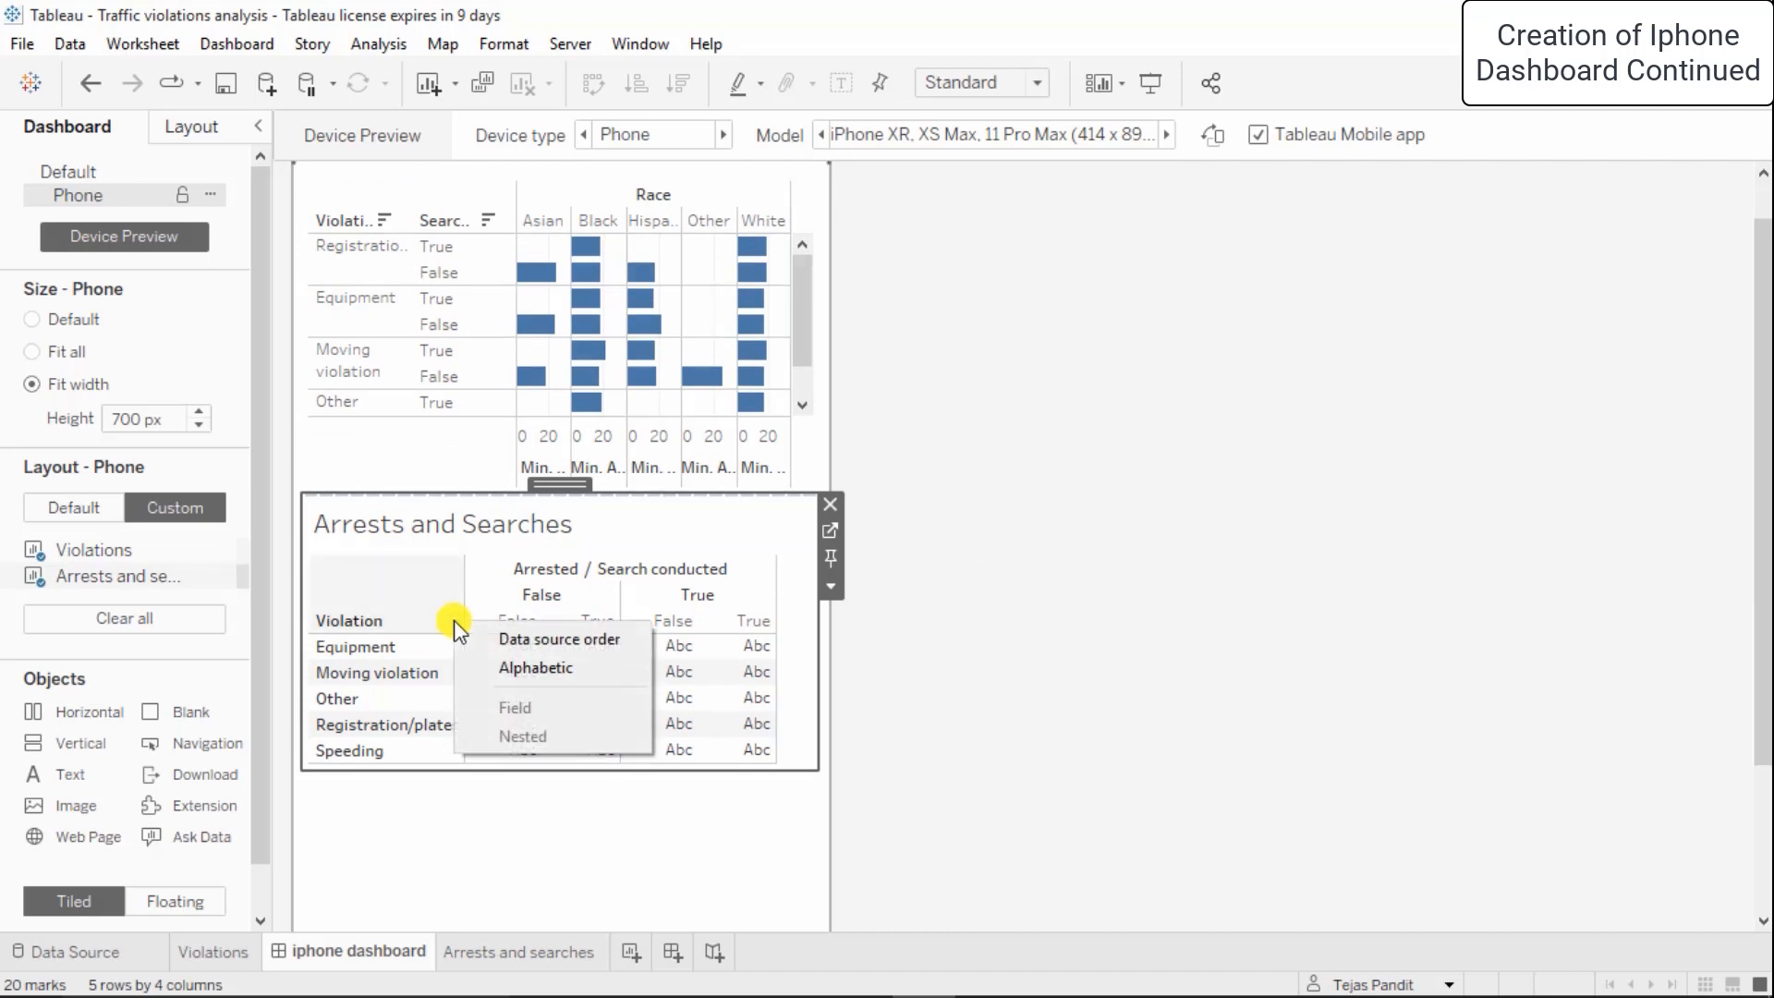
left_click(474, 667)
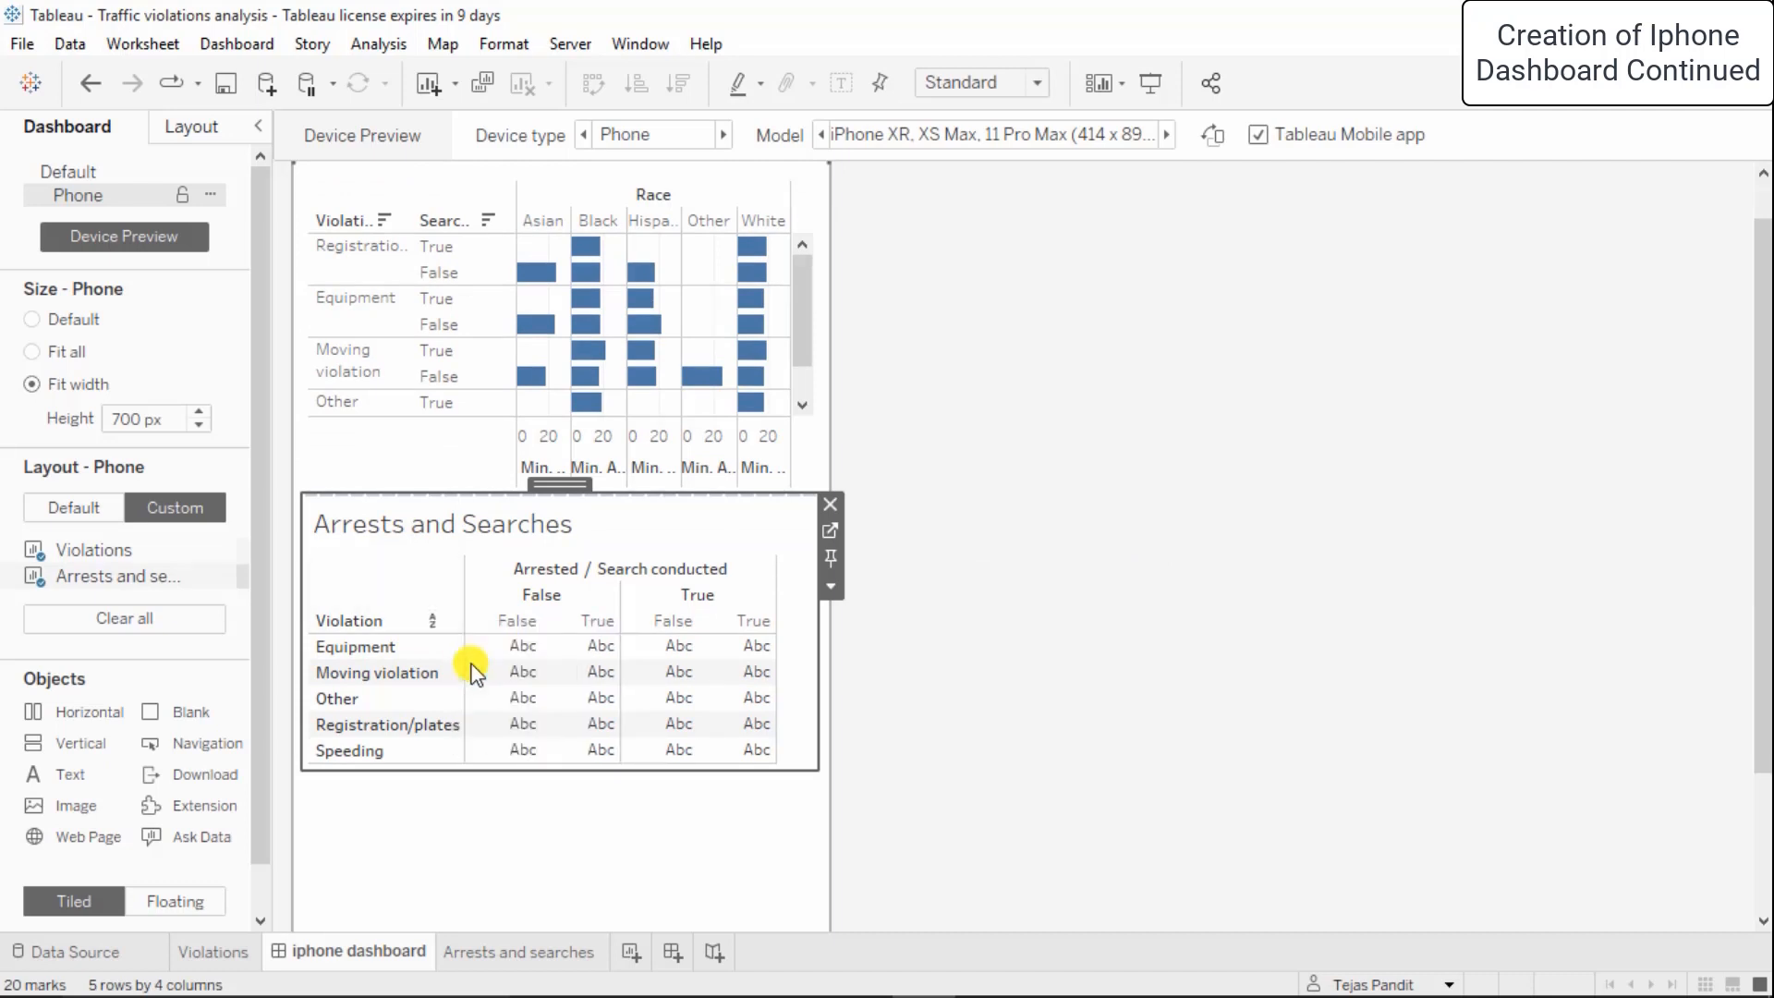
Highlight the False and True search columns of the Arrests and Searches table one by one, ending with True under Arrested True
left_click(517, 619)
left_click(839, 656)
left_click(839, 656)
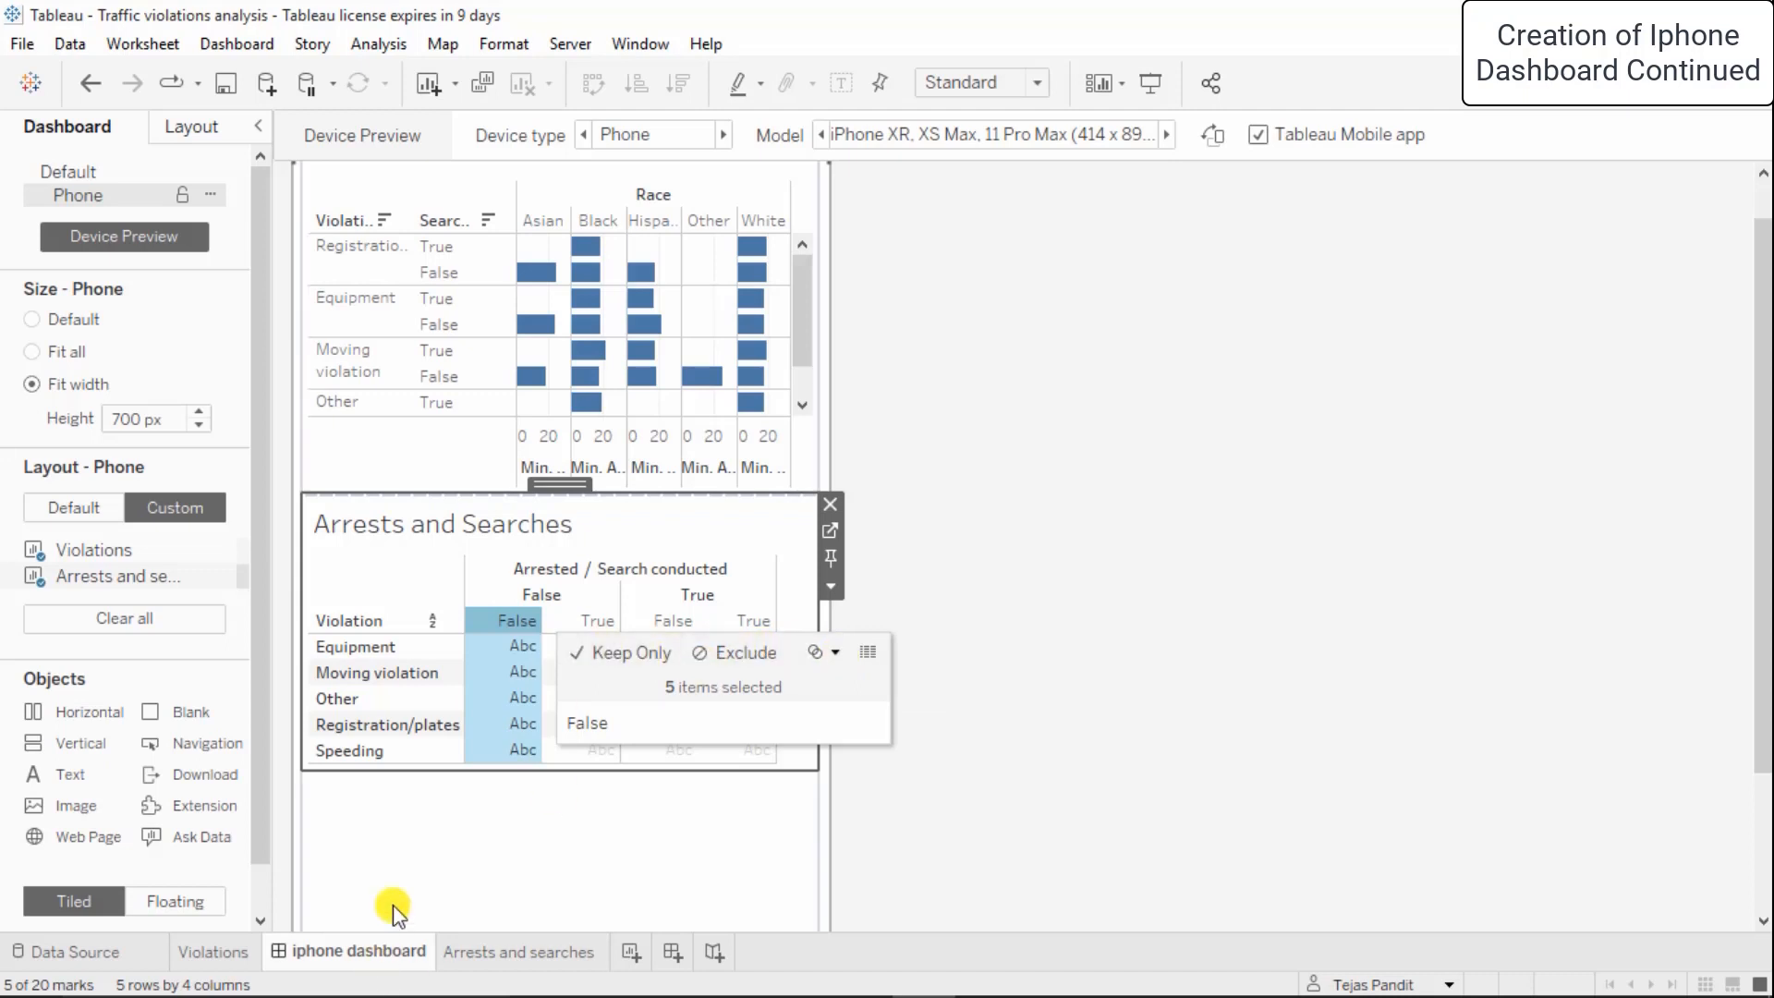
left_click(411, 873)
left_click(590, 617)
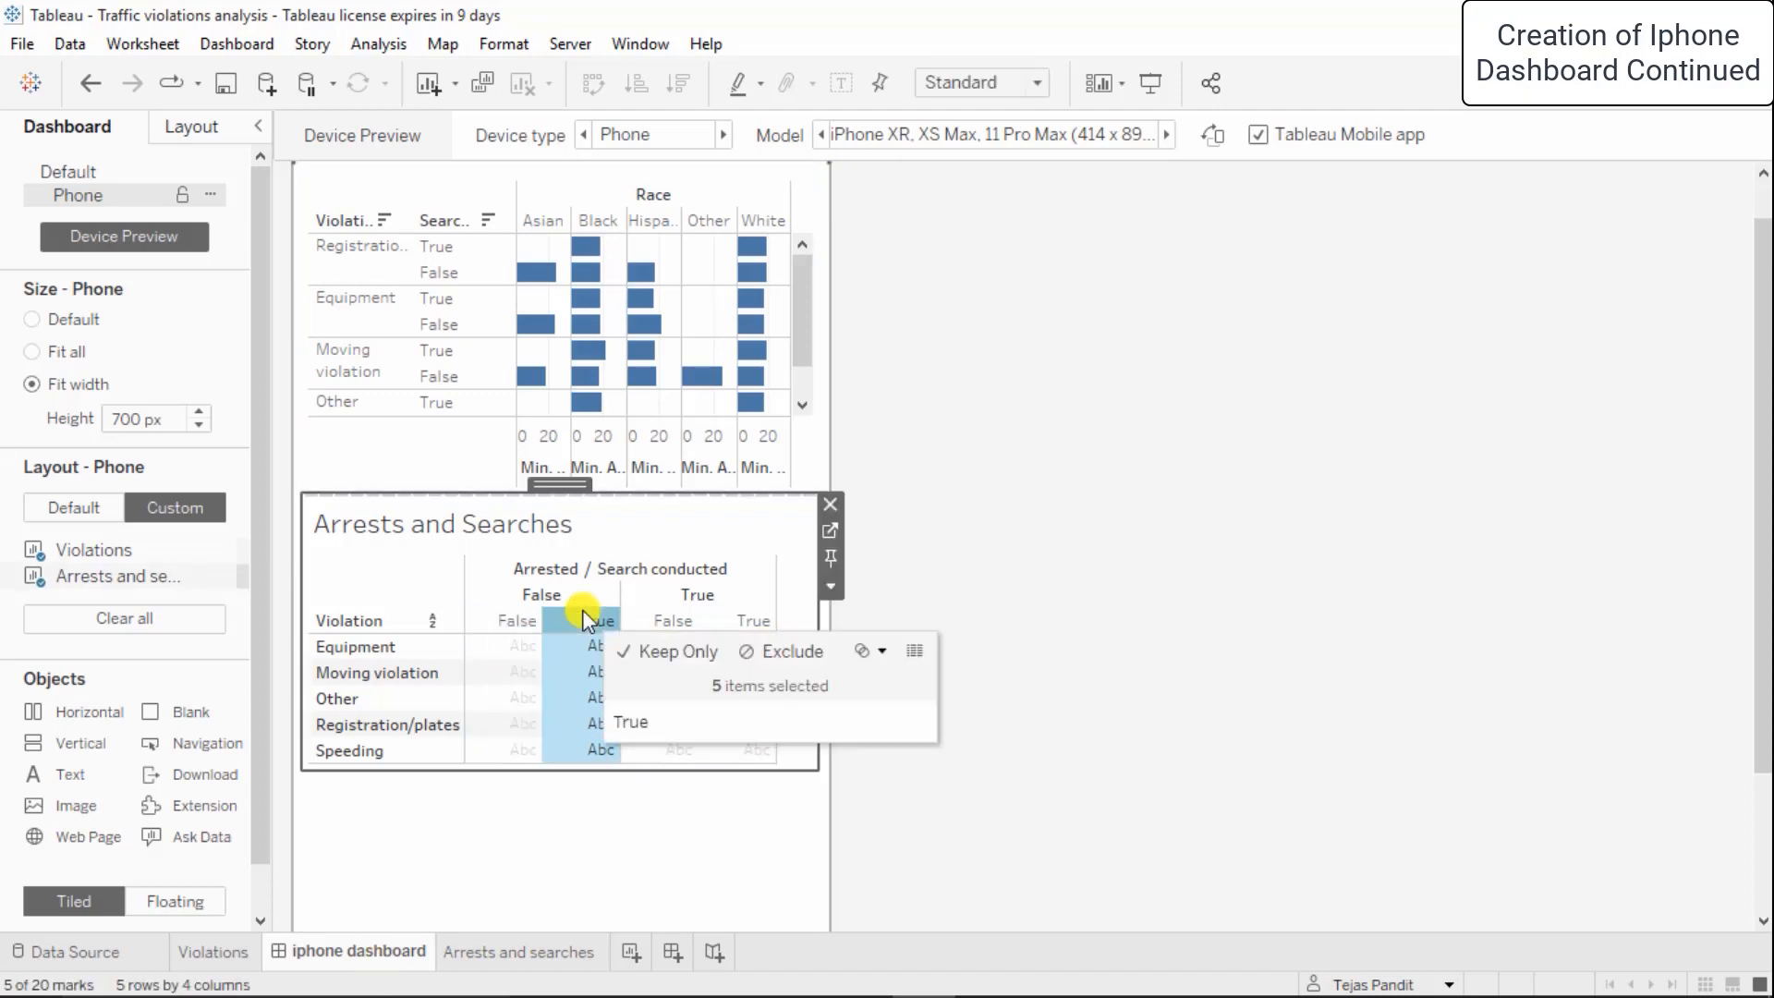
left_click(682, 621)
left_click(750, 620)
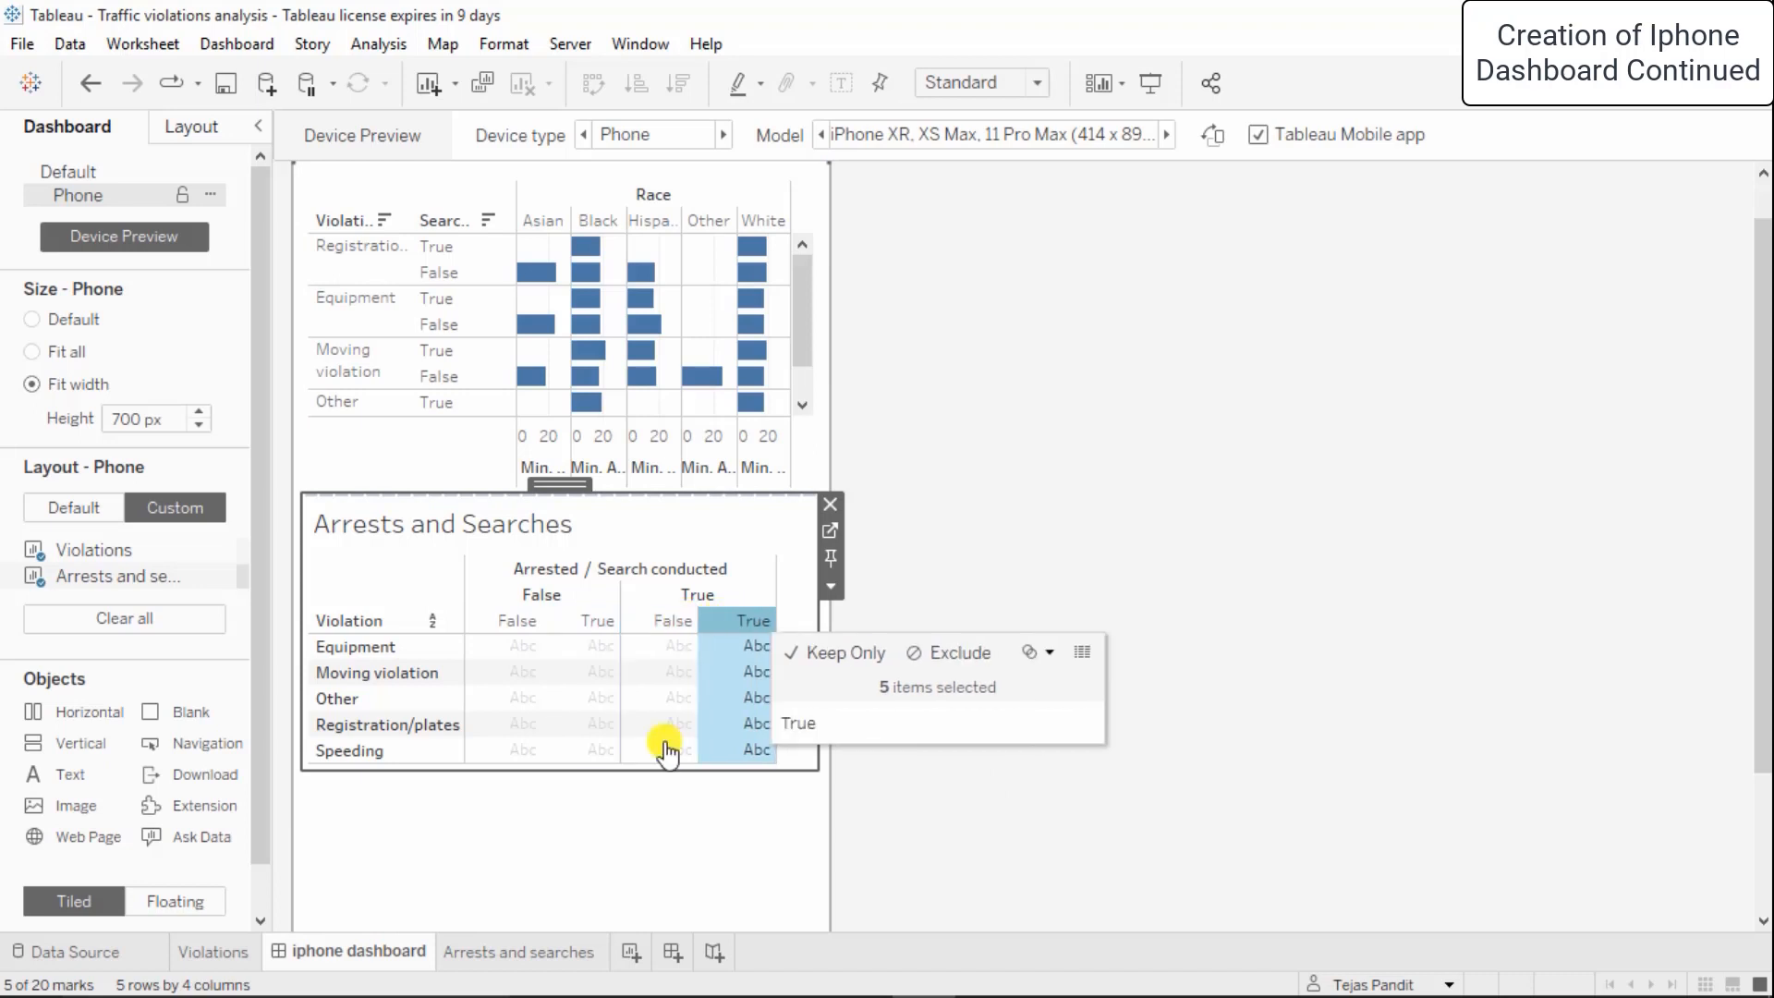
left_click(547, 840)
left_click(1144, 688)
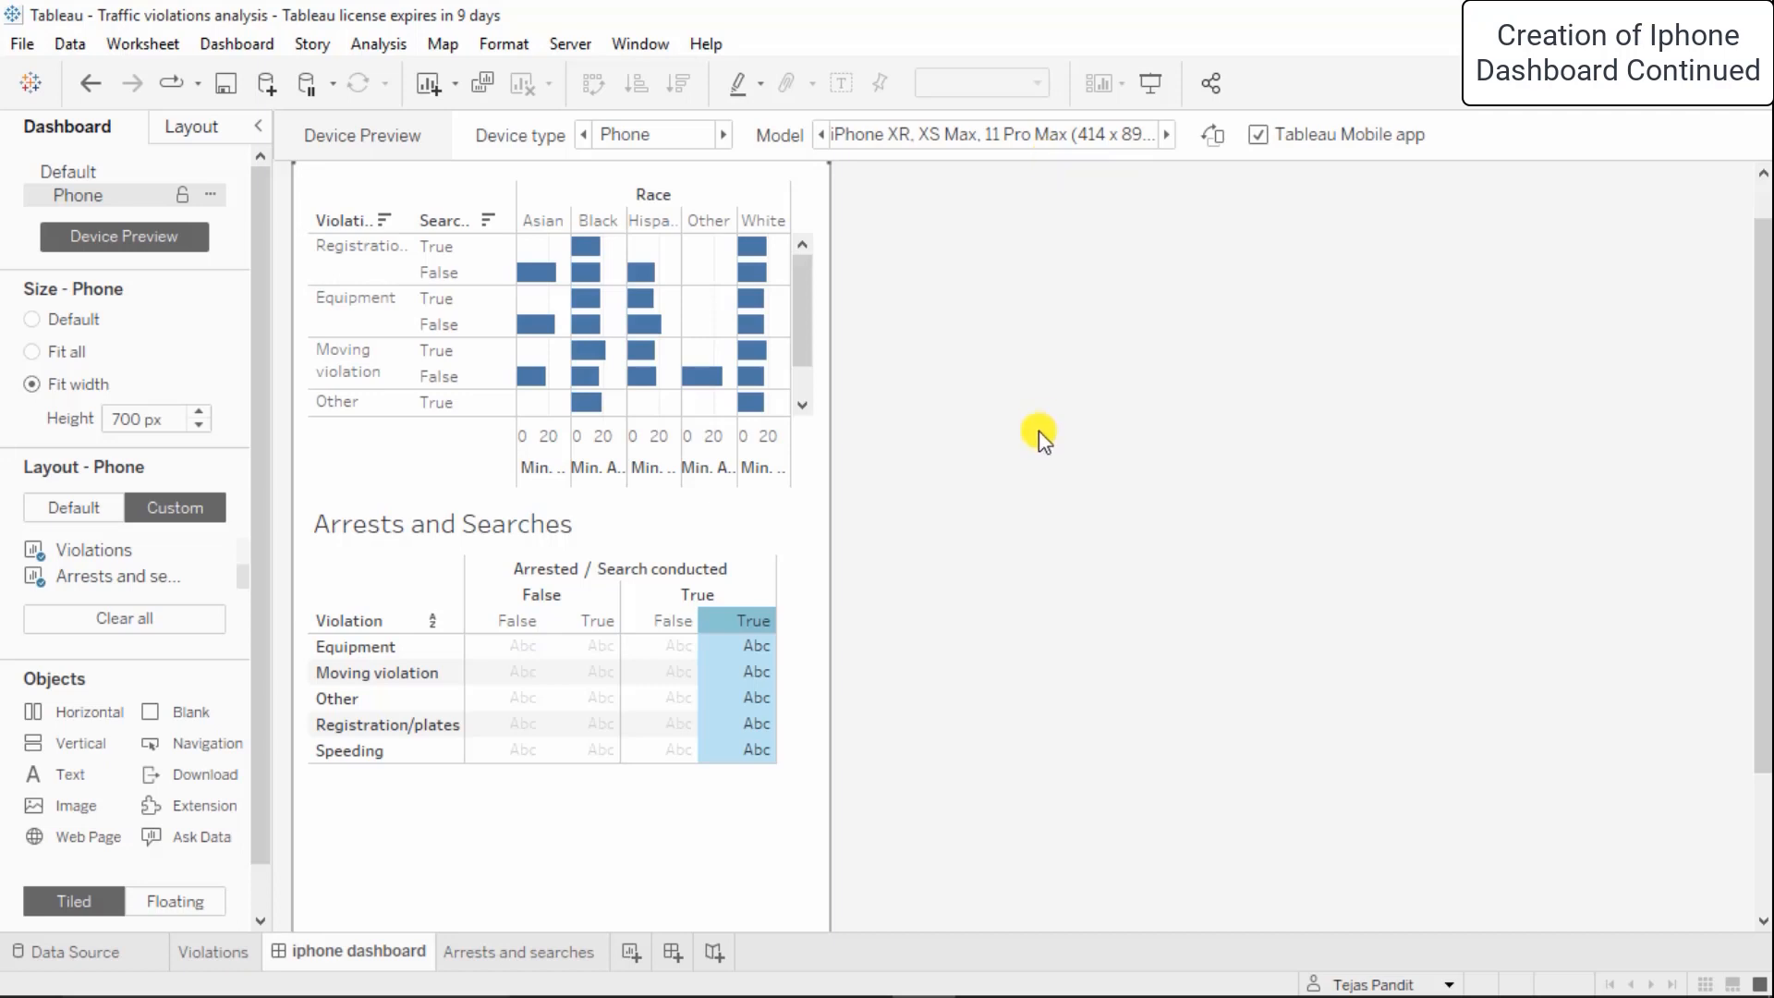
Check the lower end of the phone layout and turn off the device preview
scroll(382, 785, "down", 3)
scroll(382, 784, "down", 3)
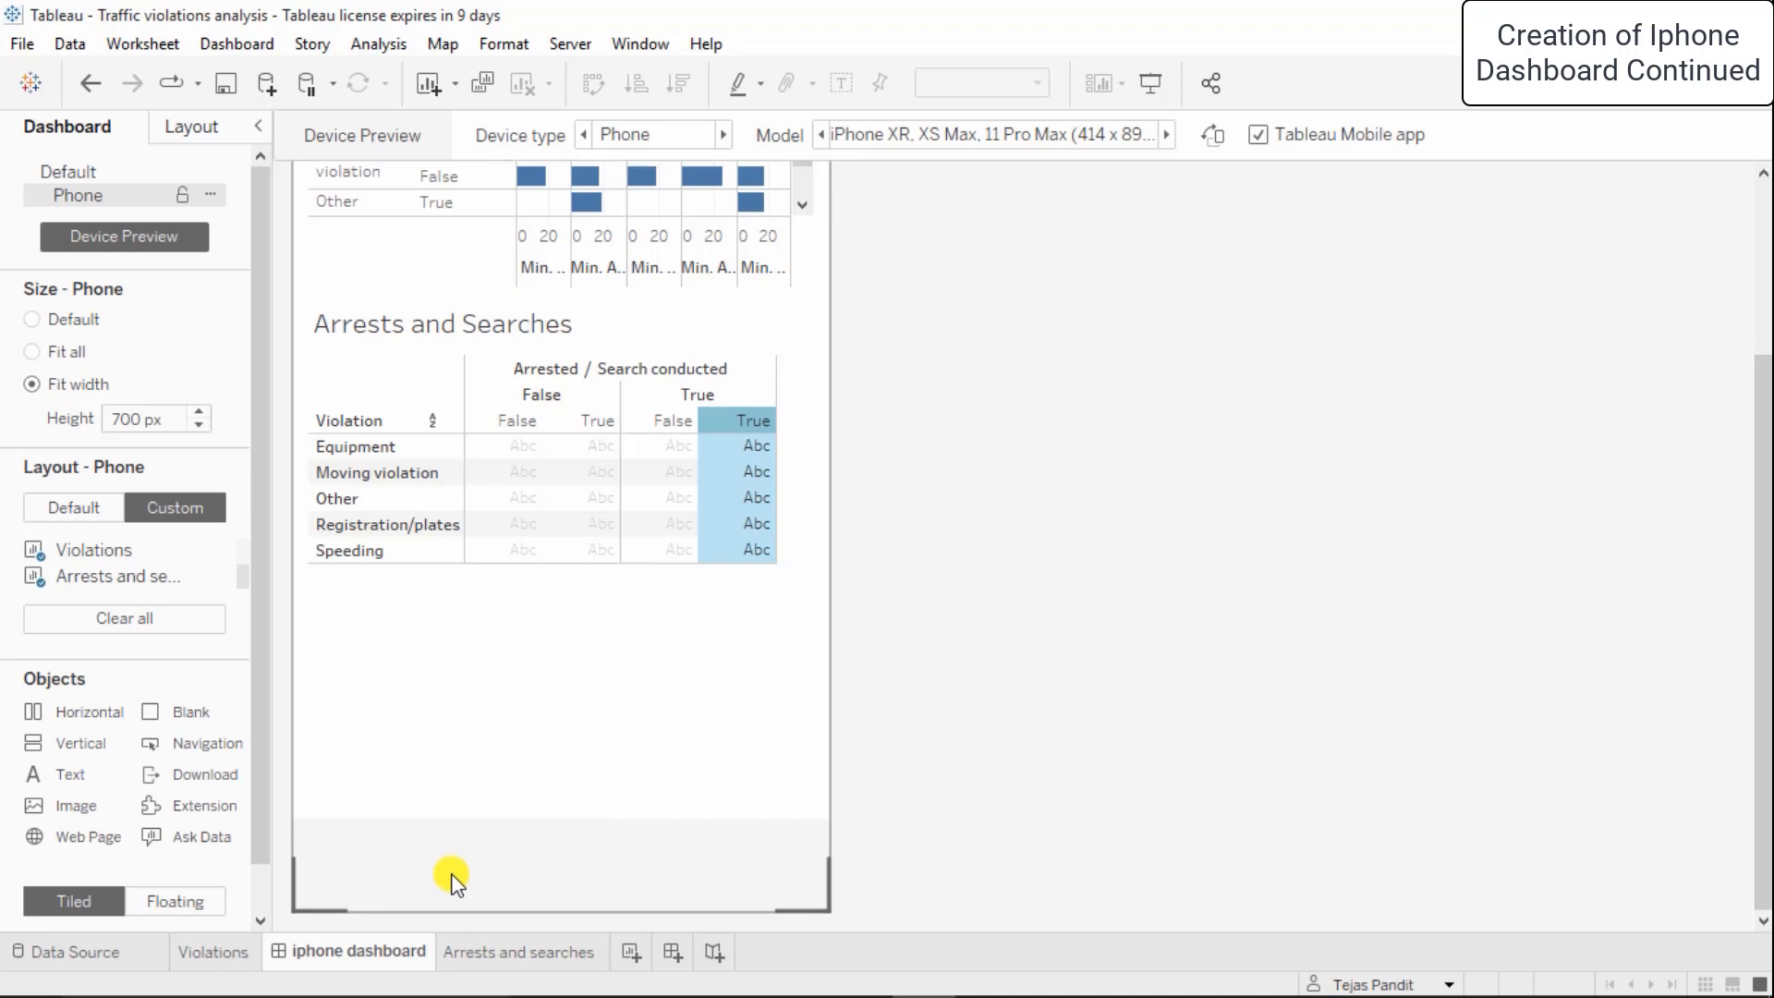
left_click(93, 242)
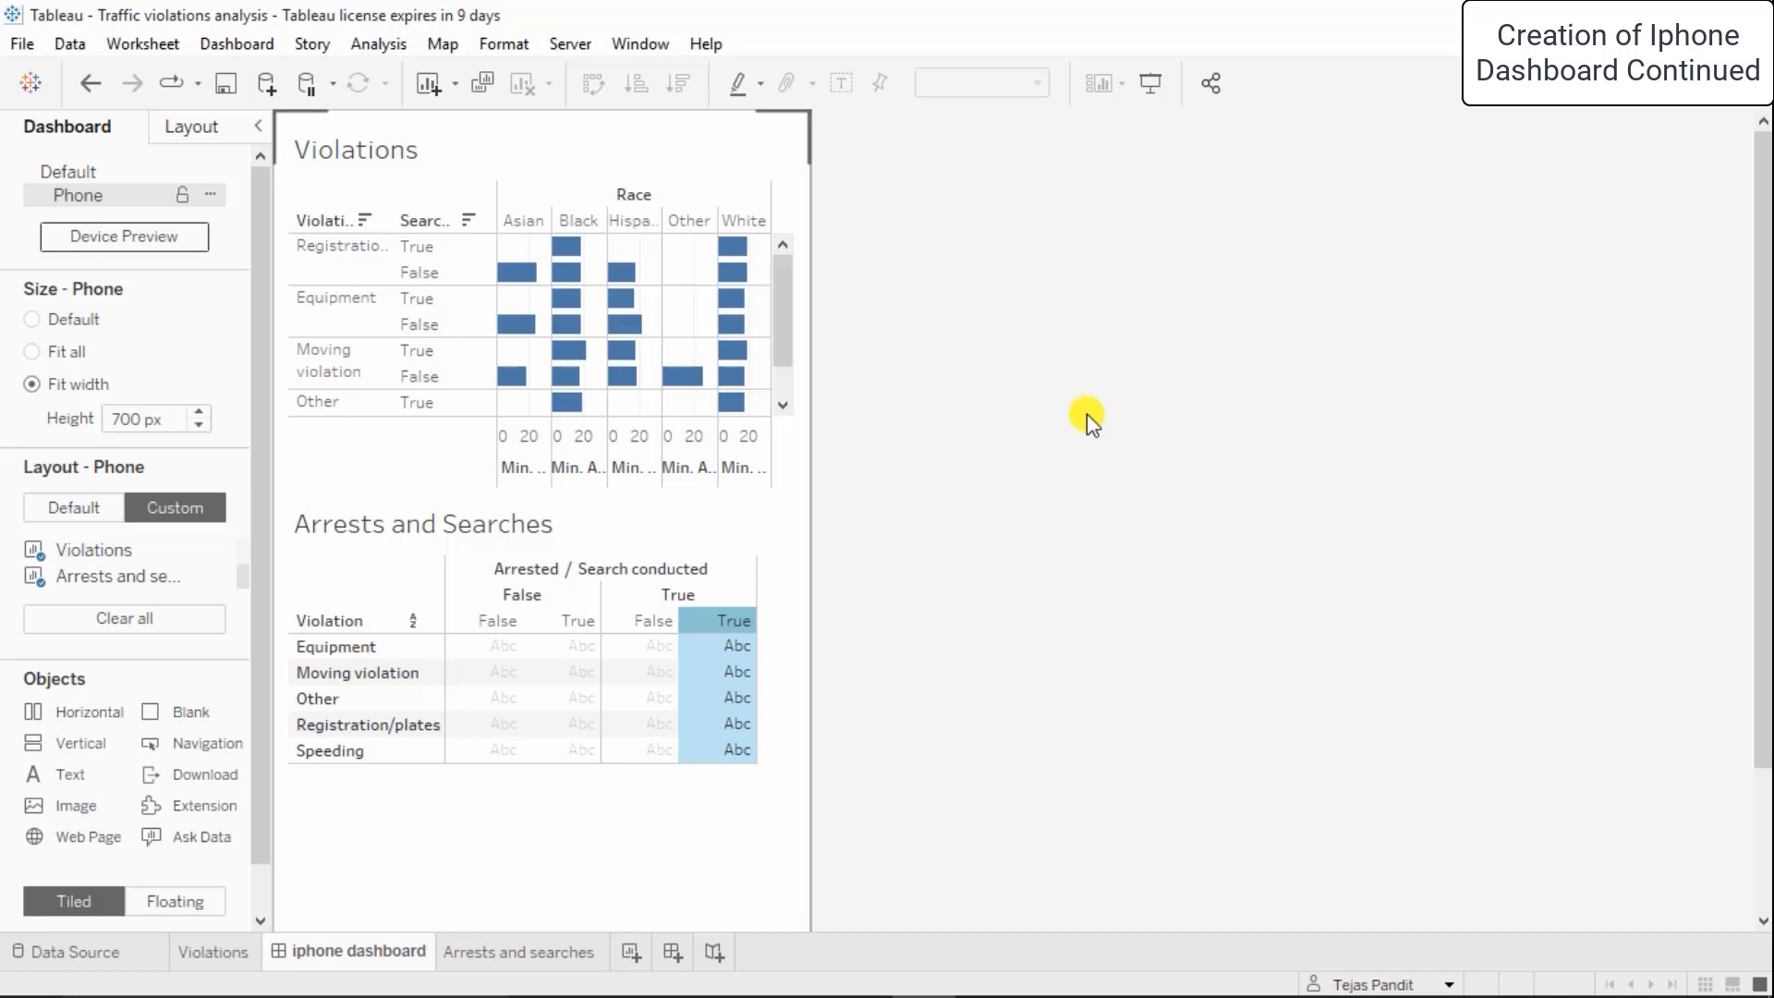
Review the iphone dashboard and the Arrests and searches and Violations worksheets in presentation mode, and return to the editing view
left_click(1150, 85)
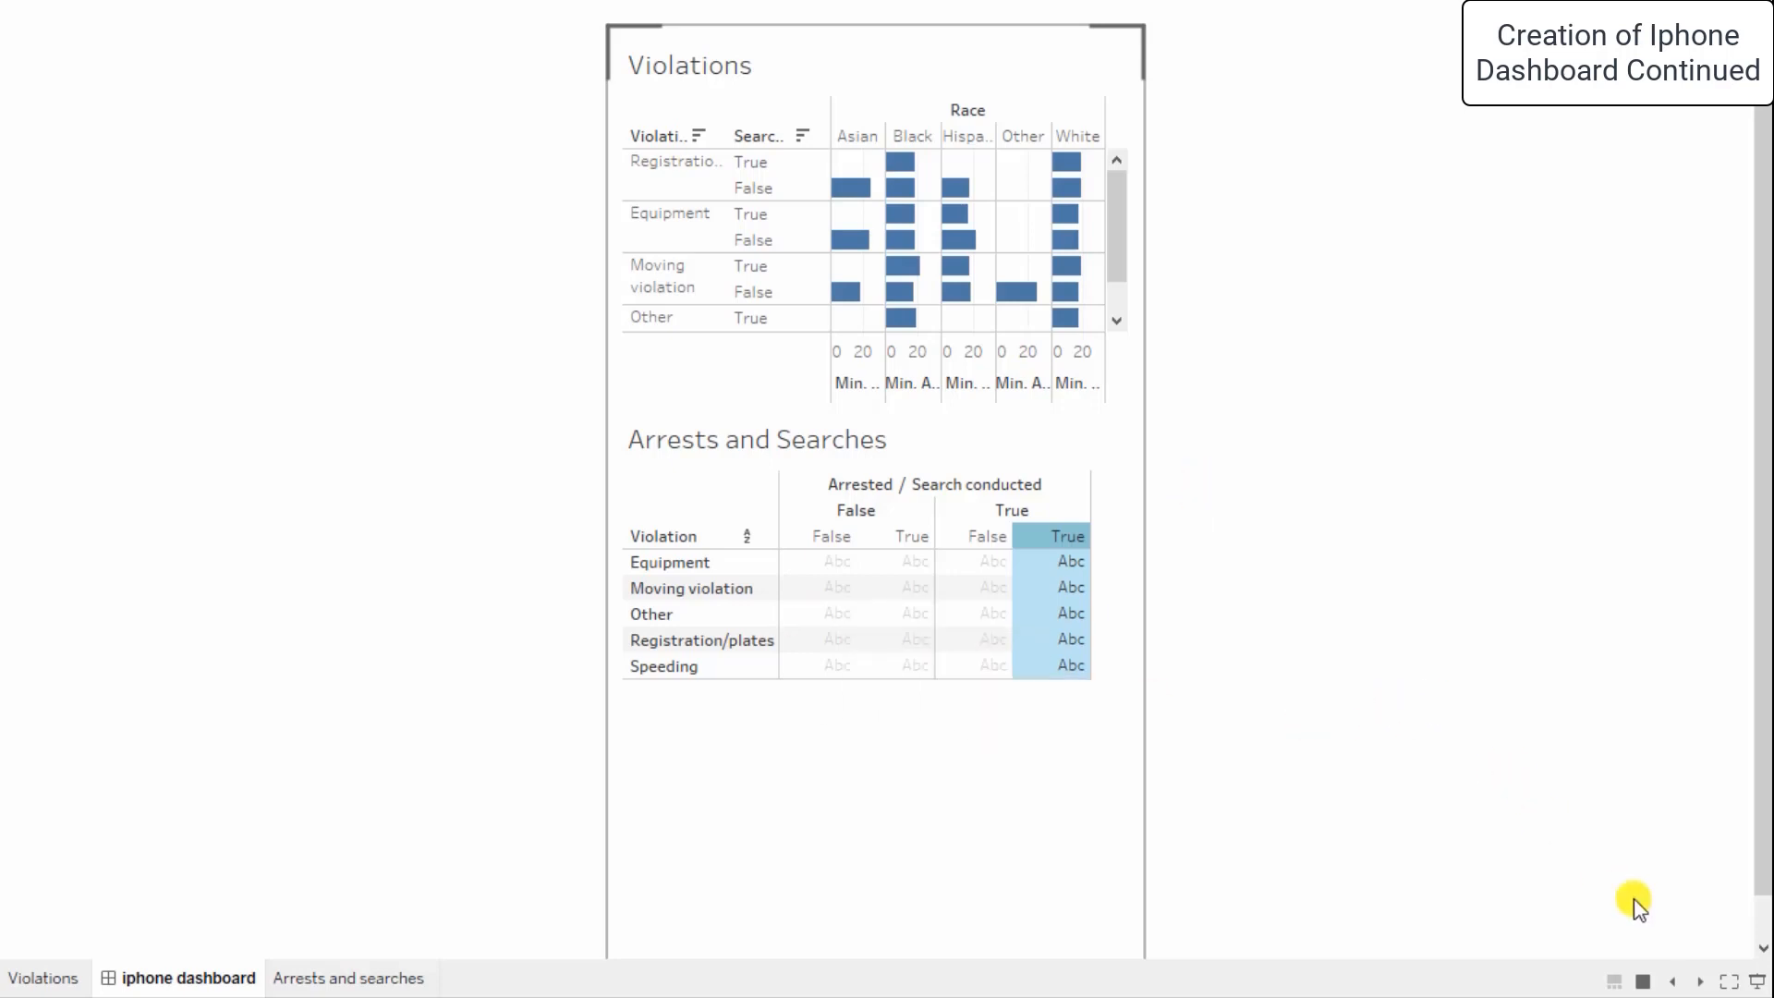
left_click(317, 981)
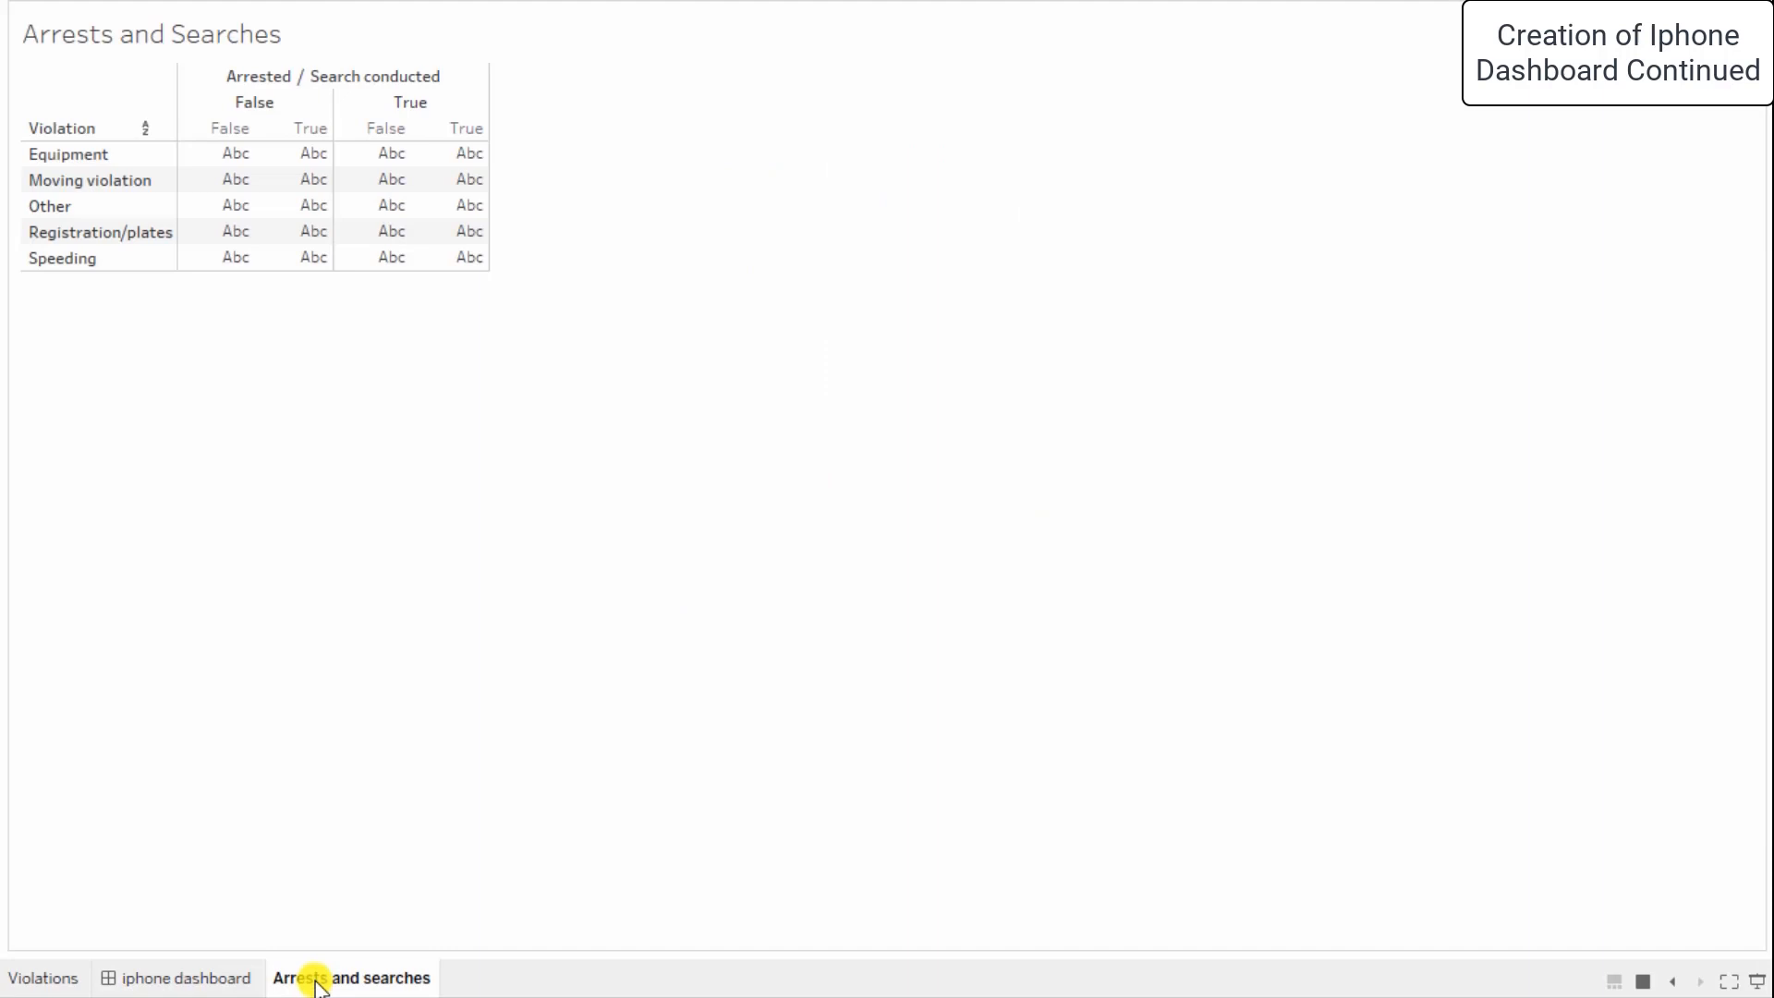
left_click(13, 976)
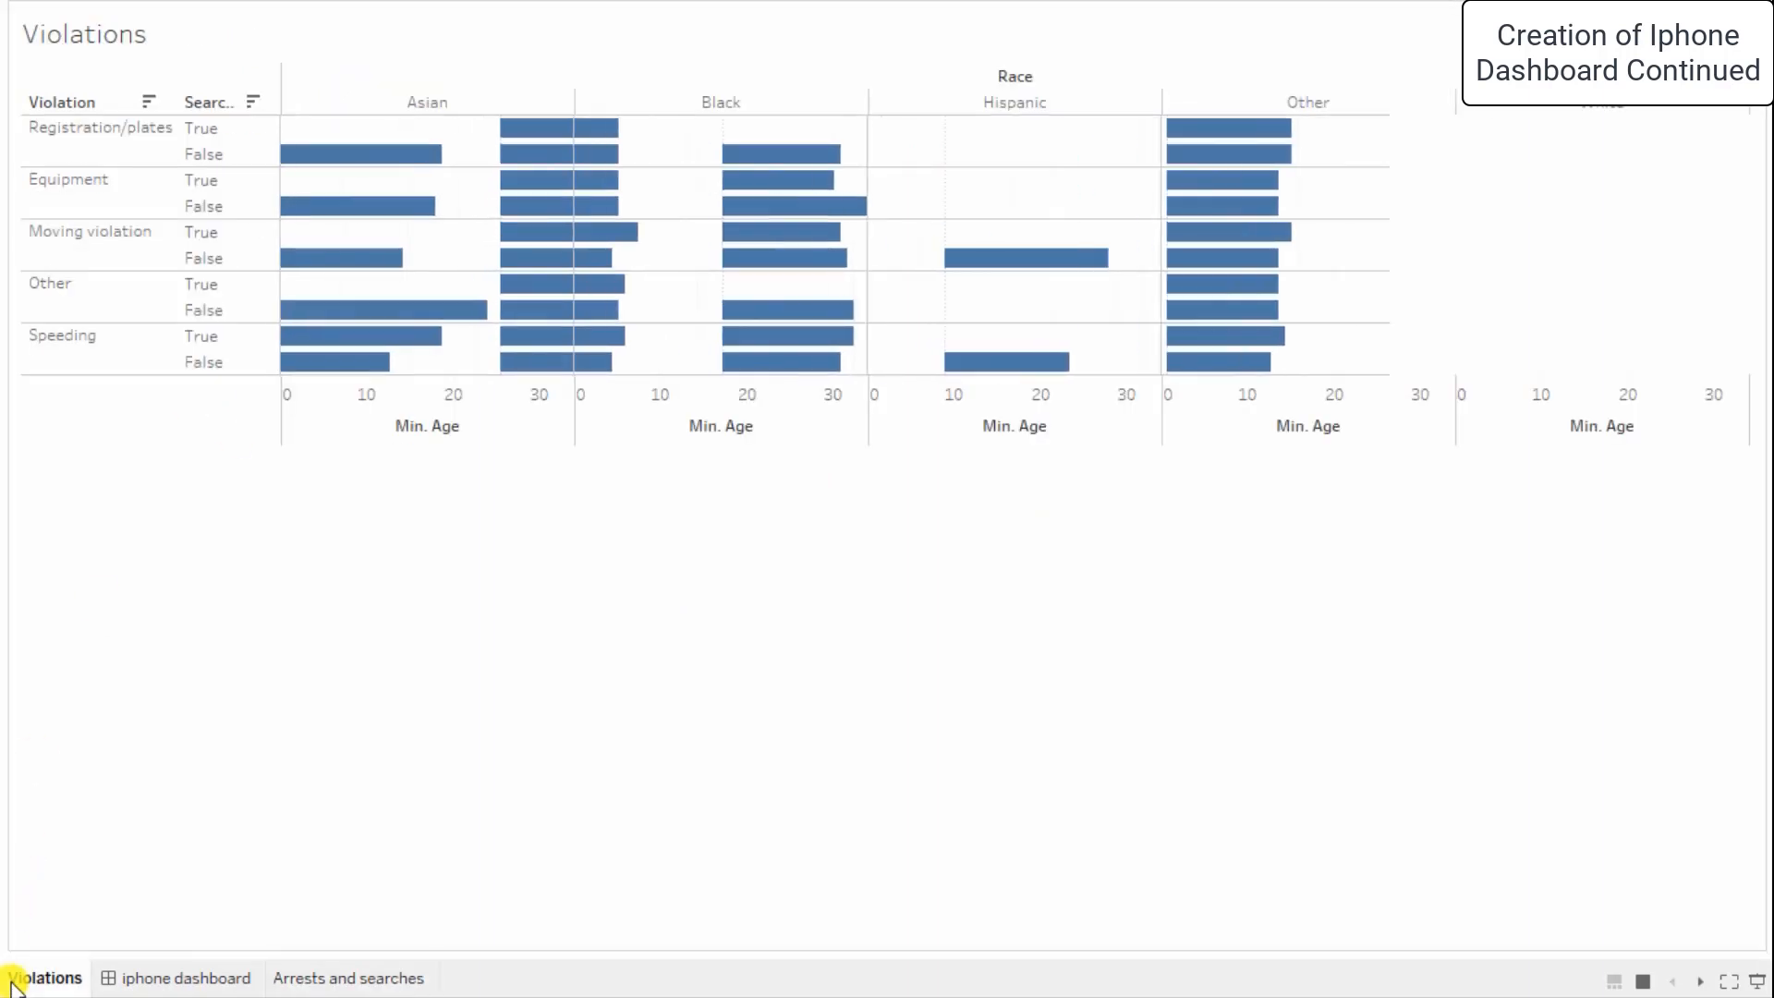
left_click(148, 976)
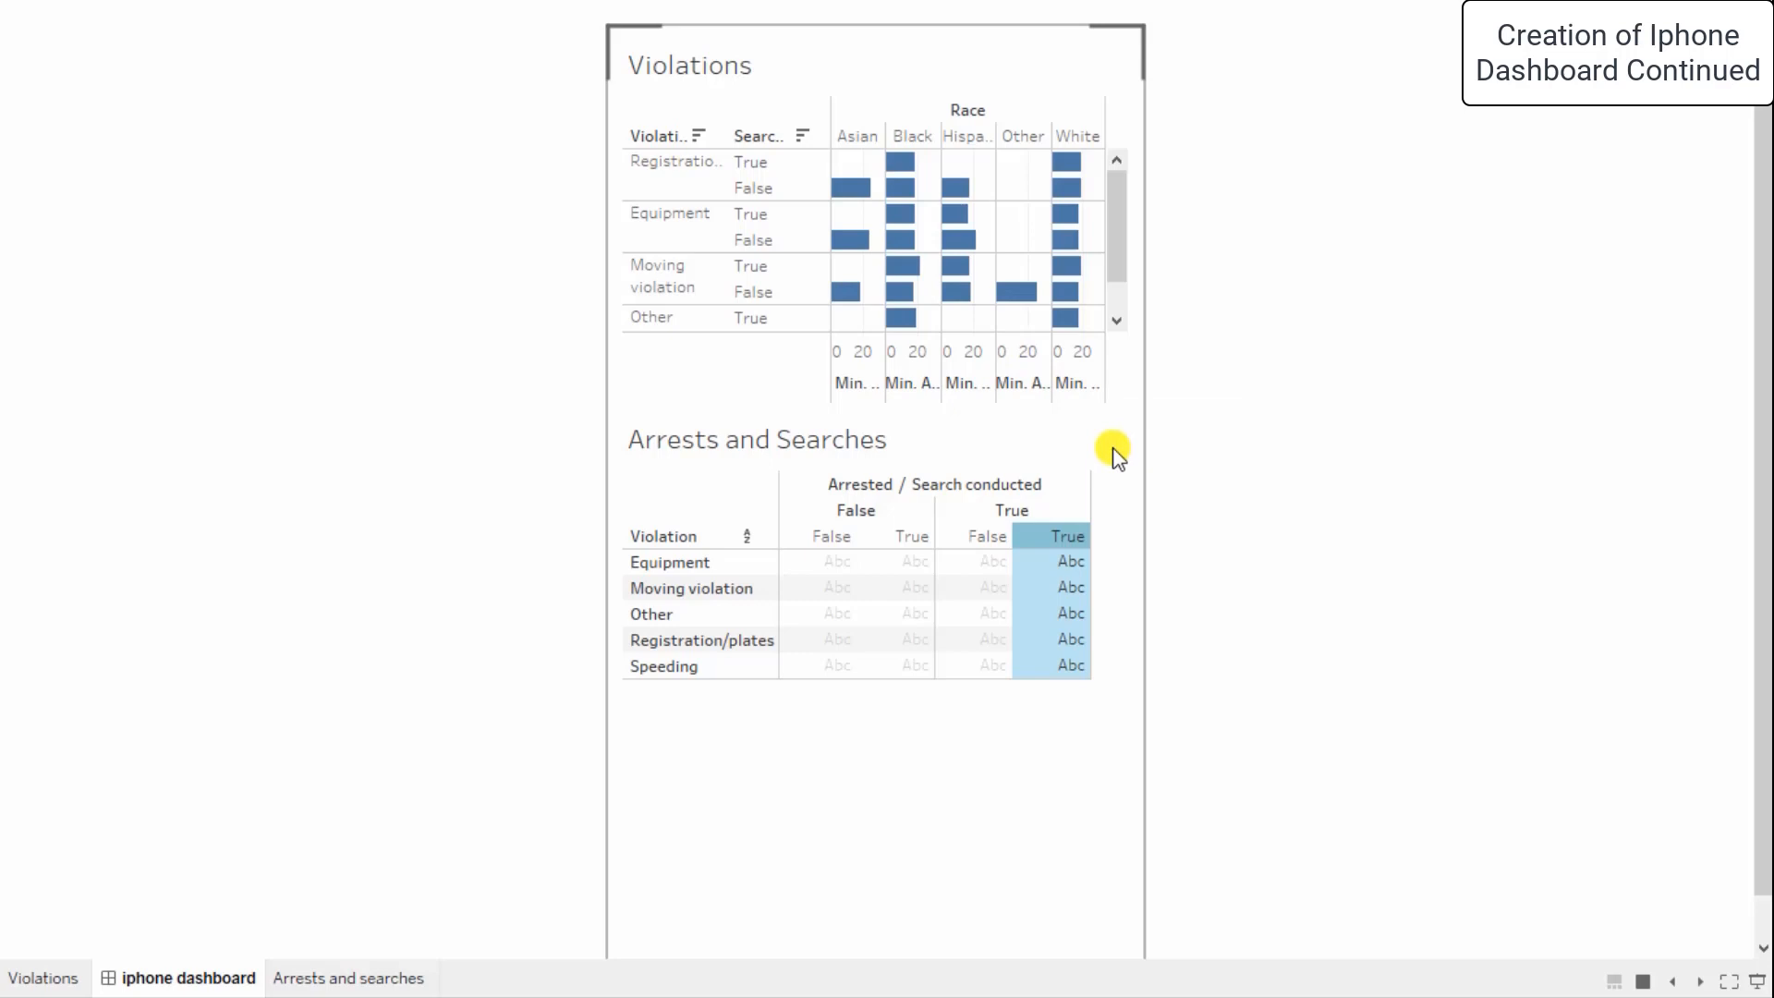
left_click(1758, 982)
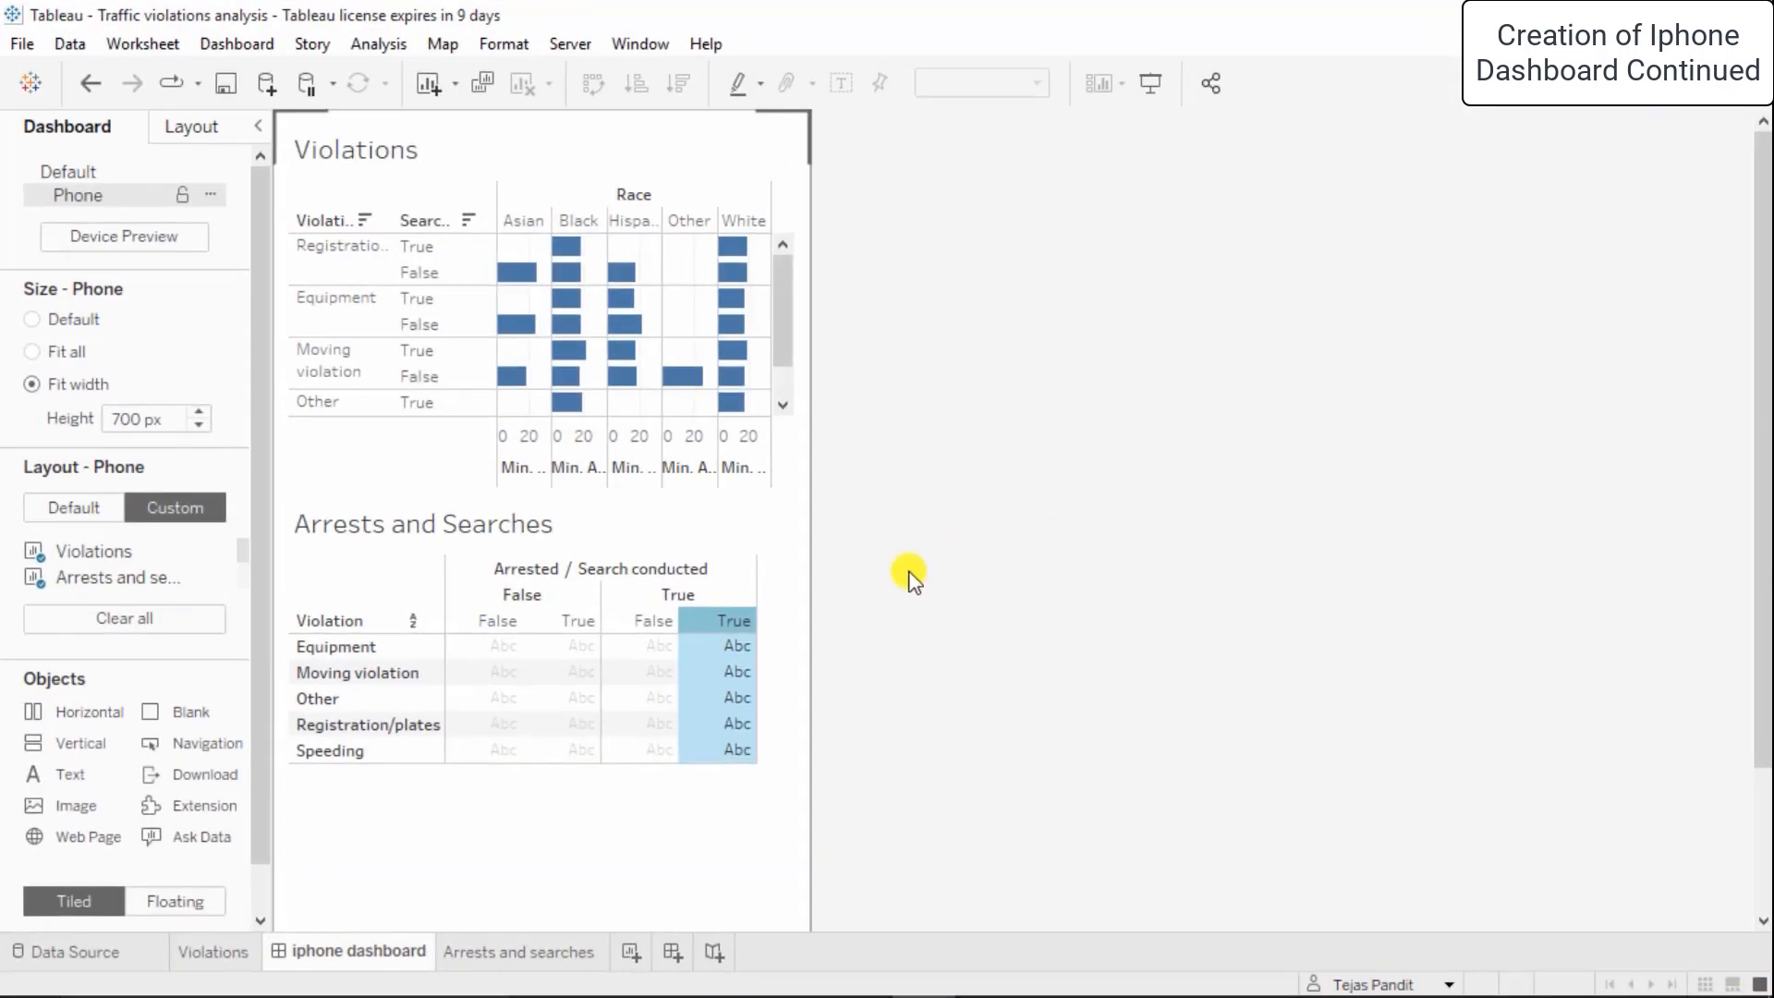